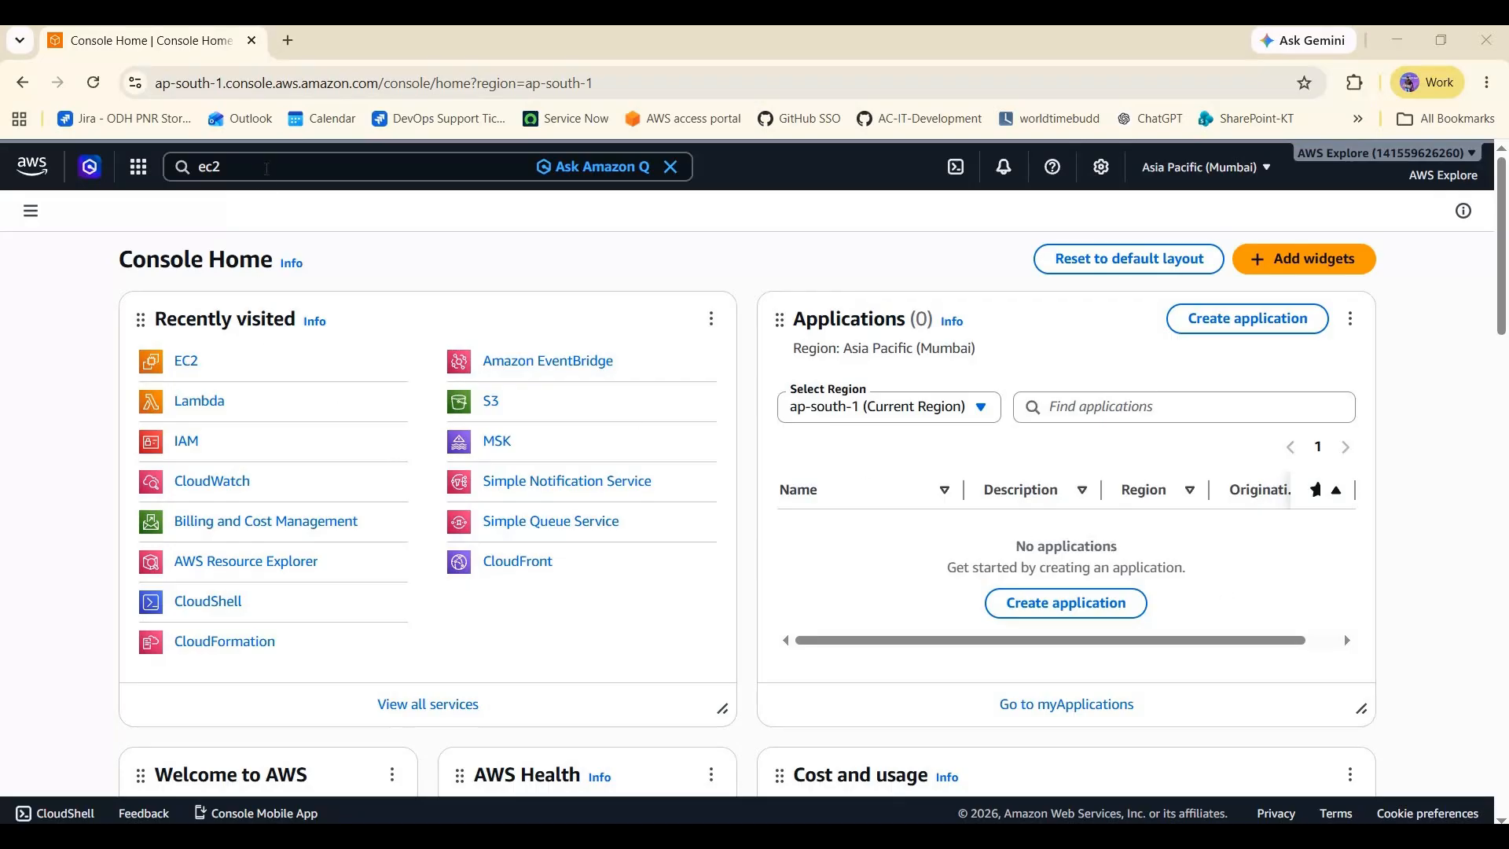
Step: Search the console for ec2 and open the EC2 service
{"action": "left_click", "coordinate": [266, 169]}
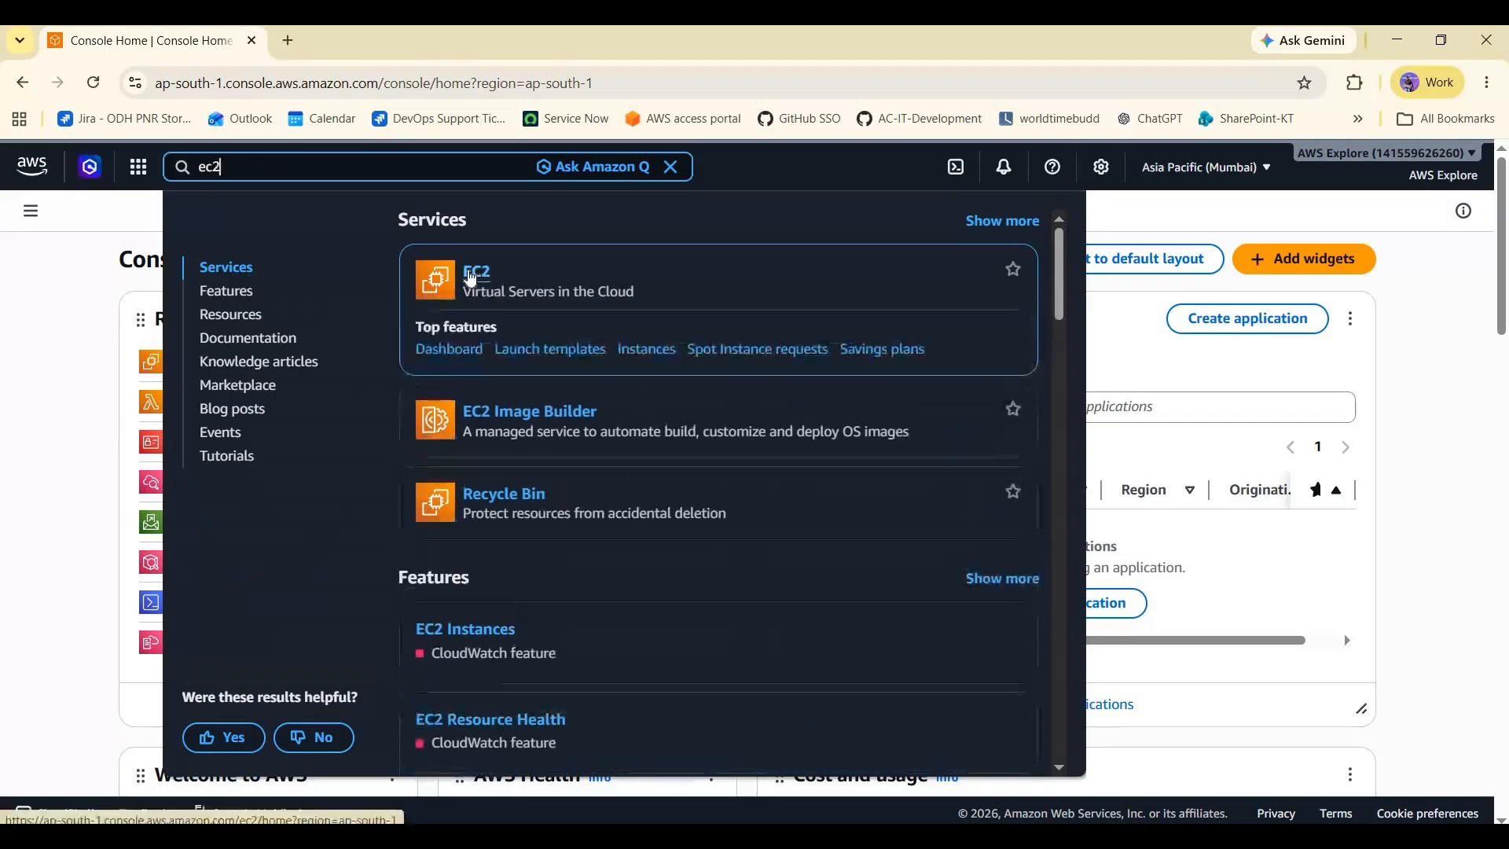
{"action": "left_click", "coordinate": [647, 329]}
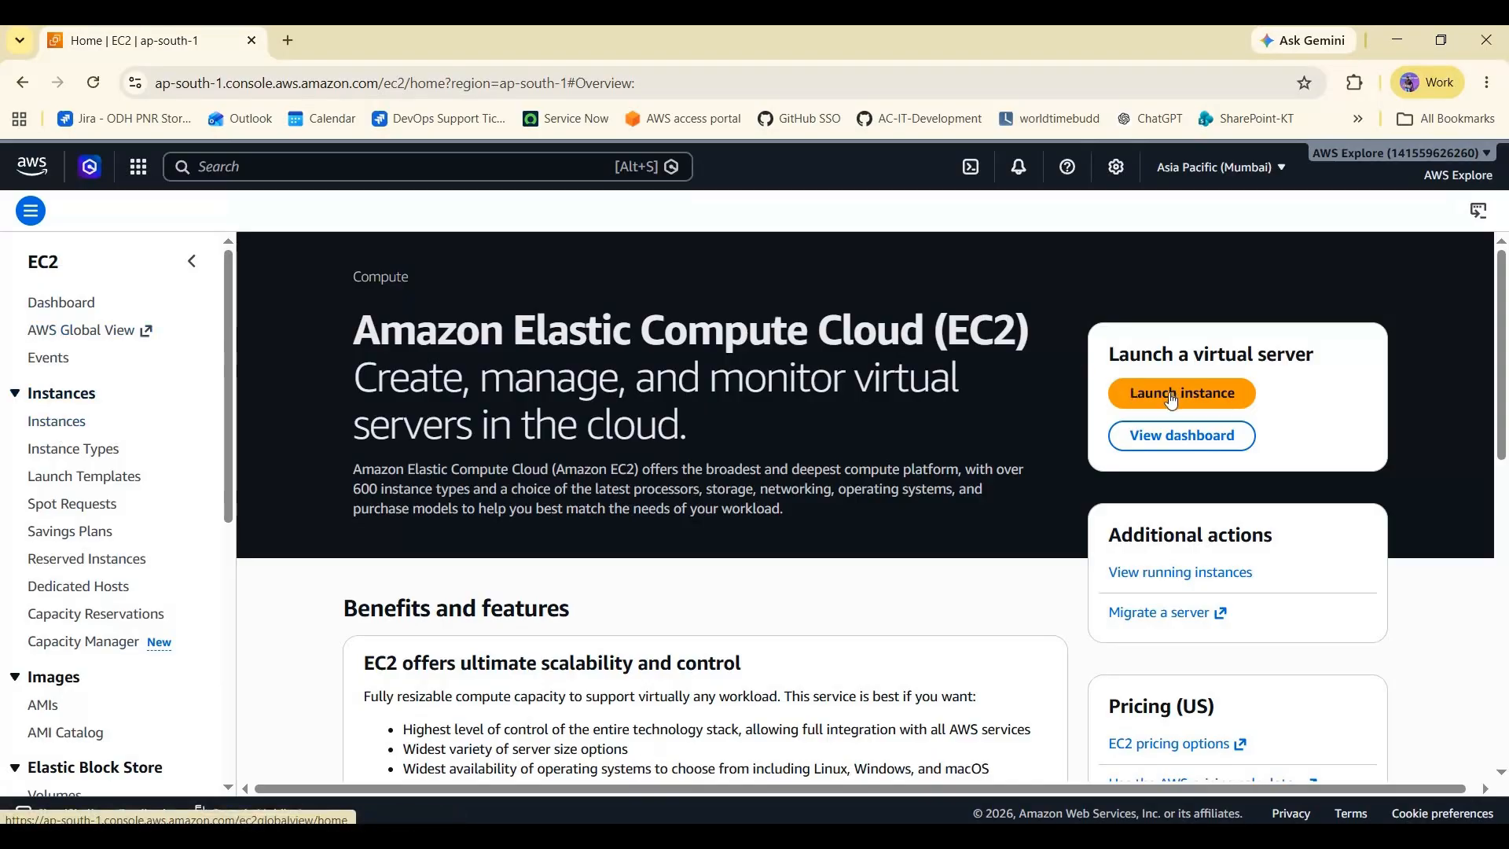
Step: Browse the list of EC2 instance types, including its last page, to see the available hardware configurations
{"action": "left_click", "coordinate": [74, 449]}
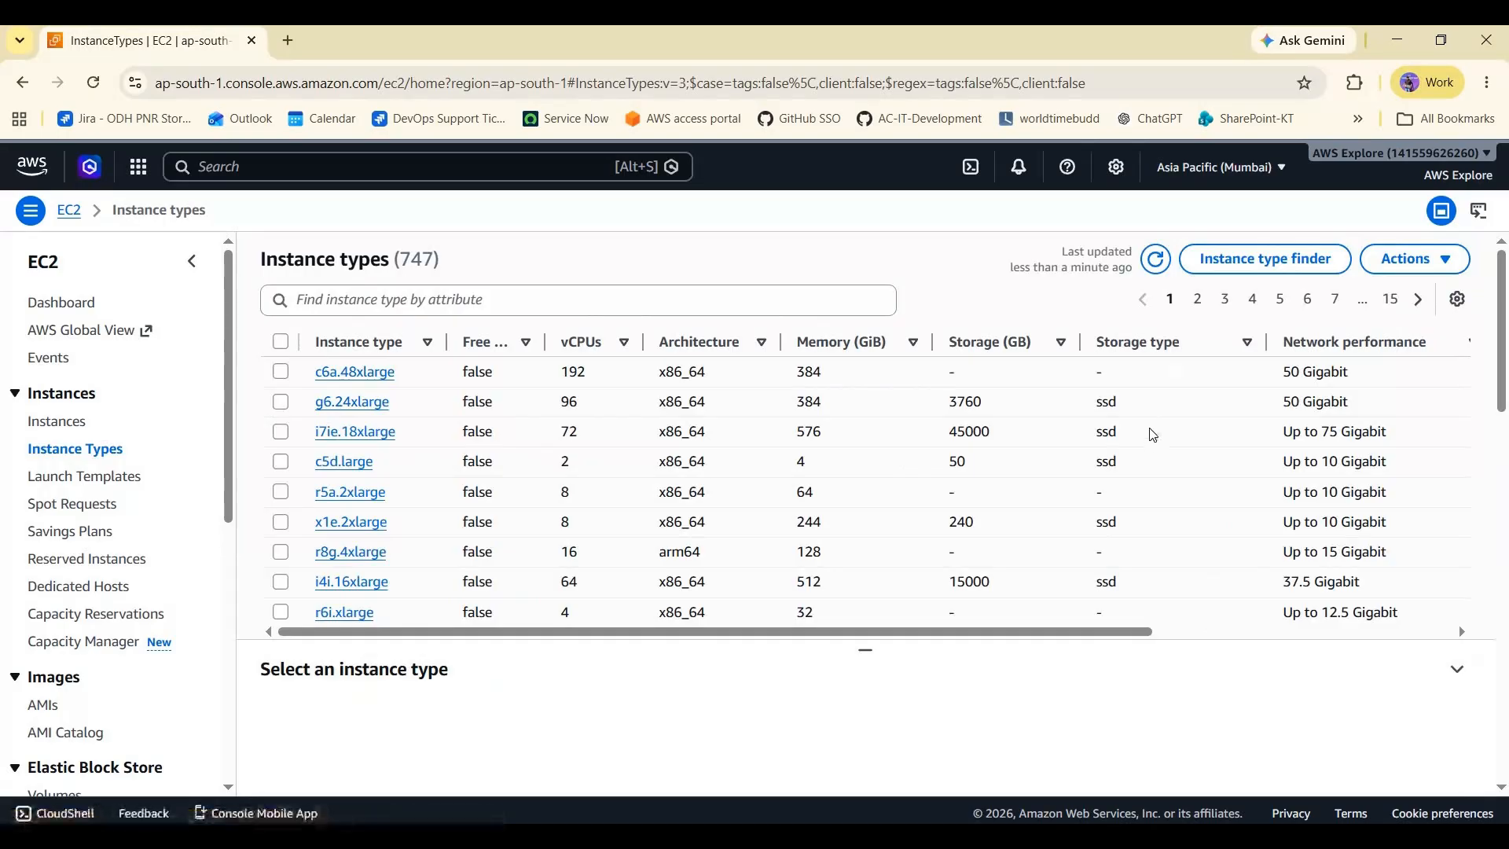
{"action": "scroll", "coordinate": [428, 424], "scroll_direction": "down", "scroll_amount": 3}
{"action": "scroll", "coordinate": [428, 425], "scroll_direction": "up", "scroll_amount": 3}
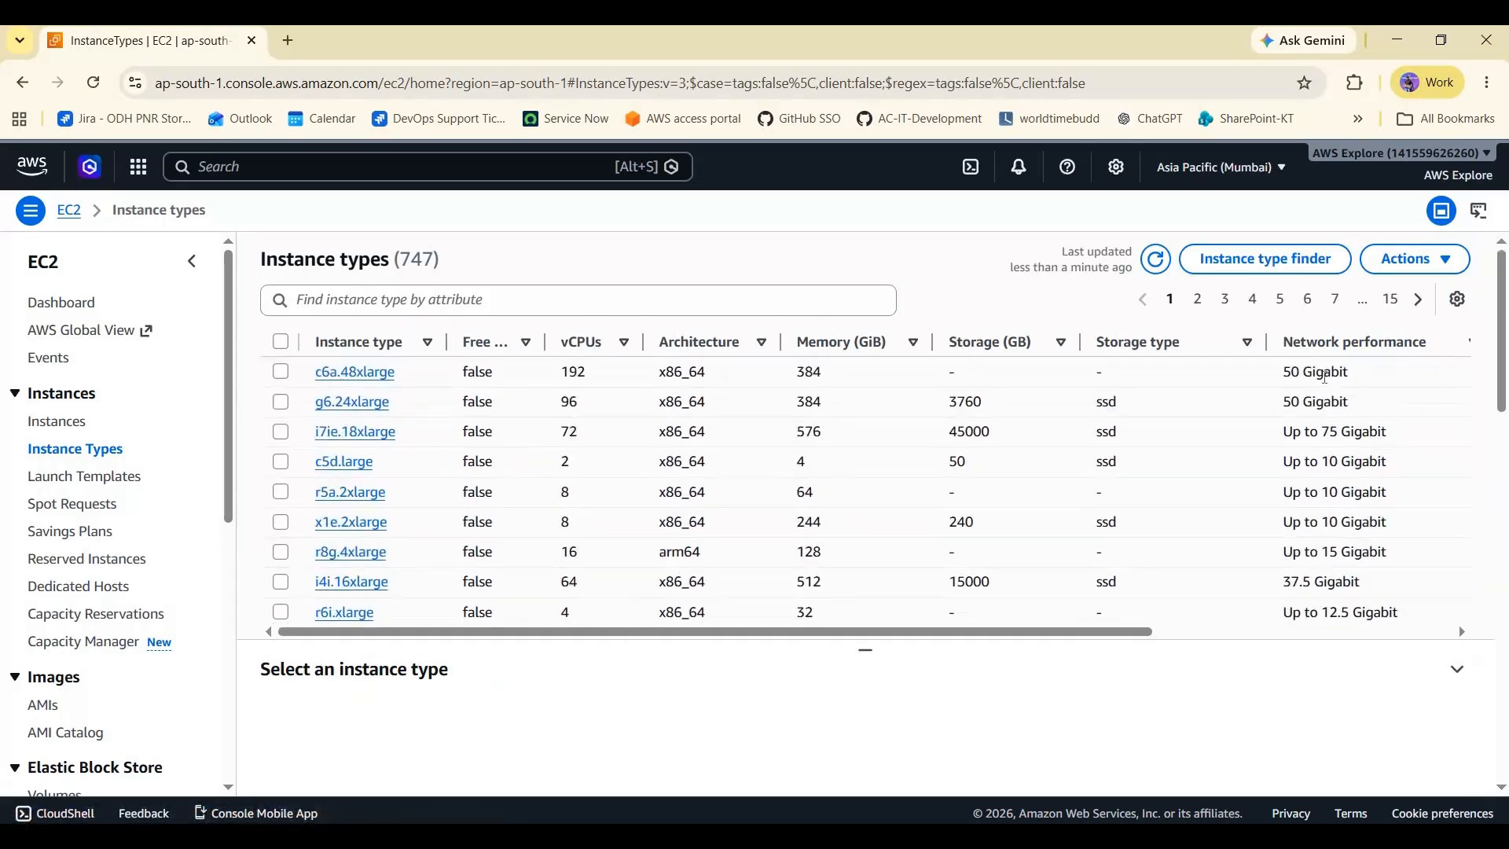
{"action": "left_click", "coordinate": [1390, 299]}
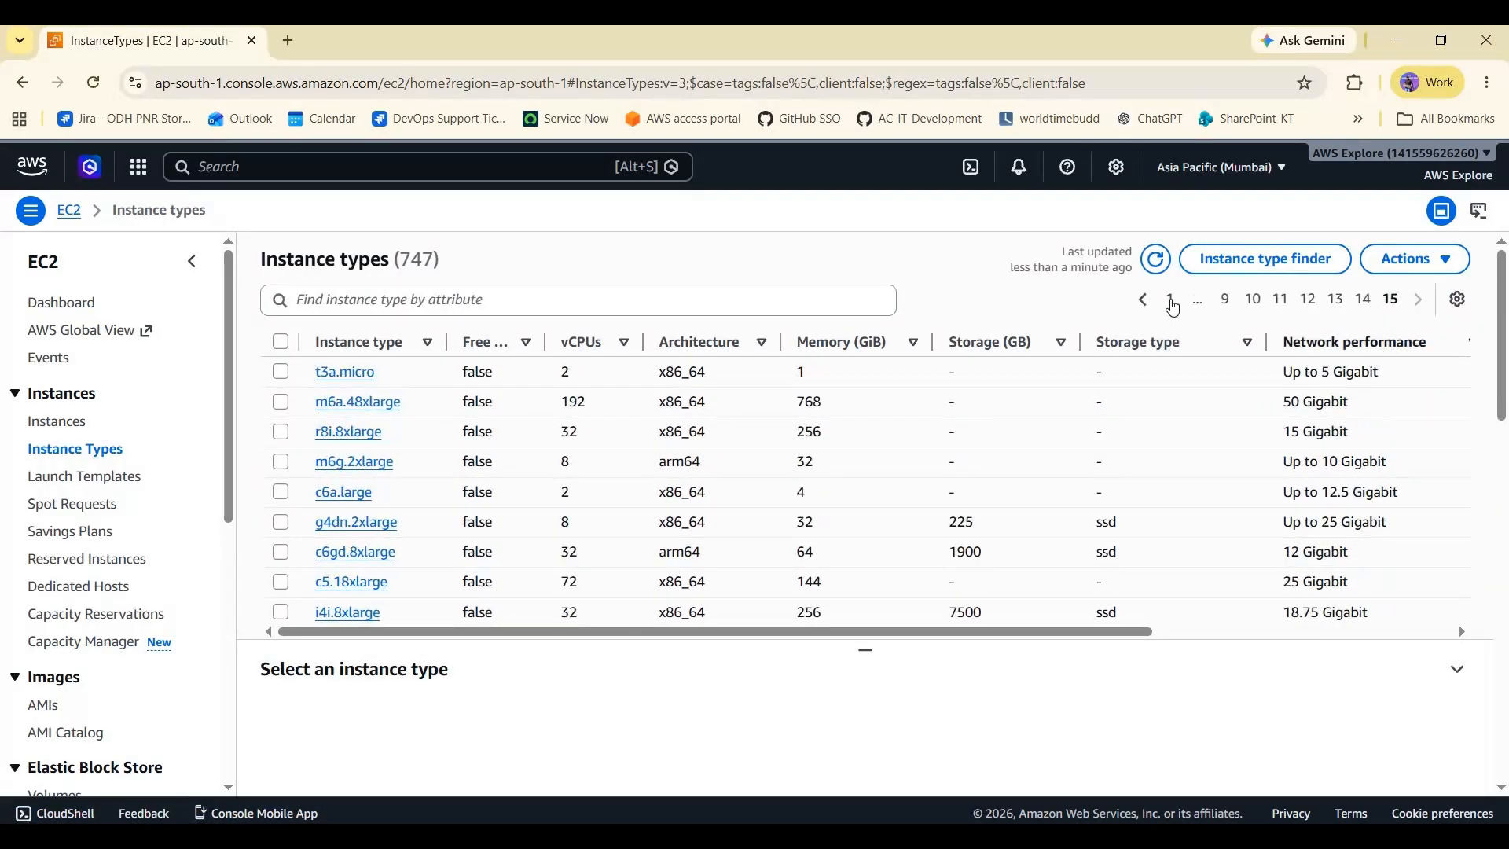
{"action": "scroll", "coordinate": [519, 417], "scroll_direction": "down", "scroll_amount": 5}
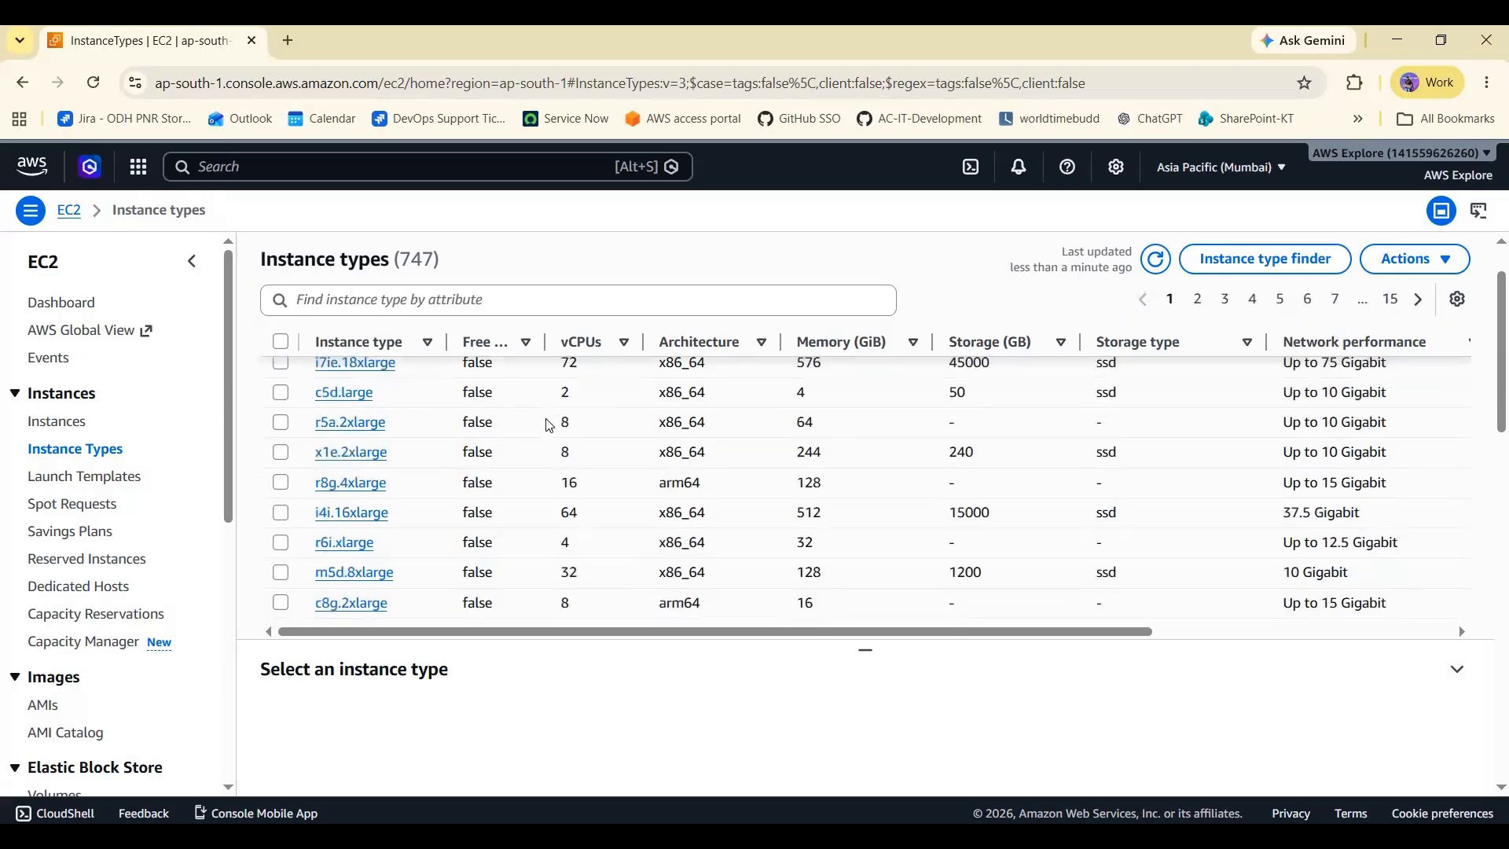
{"action": "scroll", "coordinate": [548, 412], "scroll_direction": "up", "scroll_amount": 5}
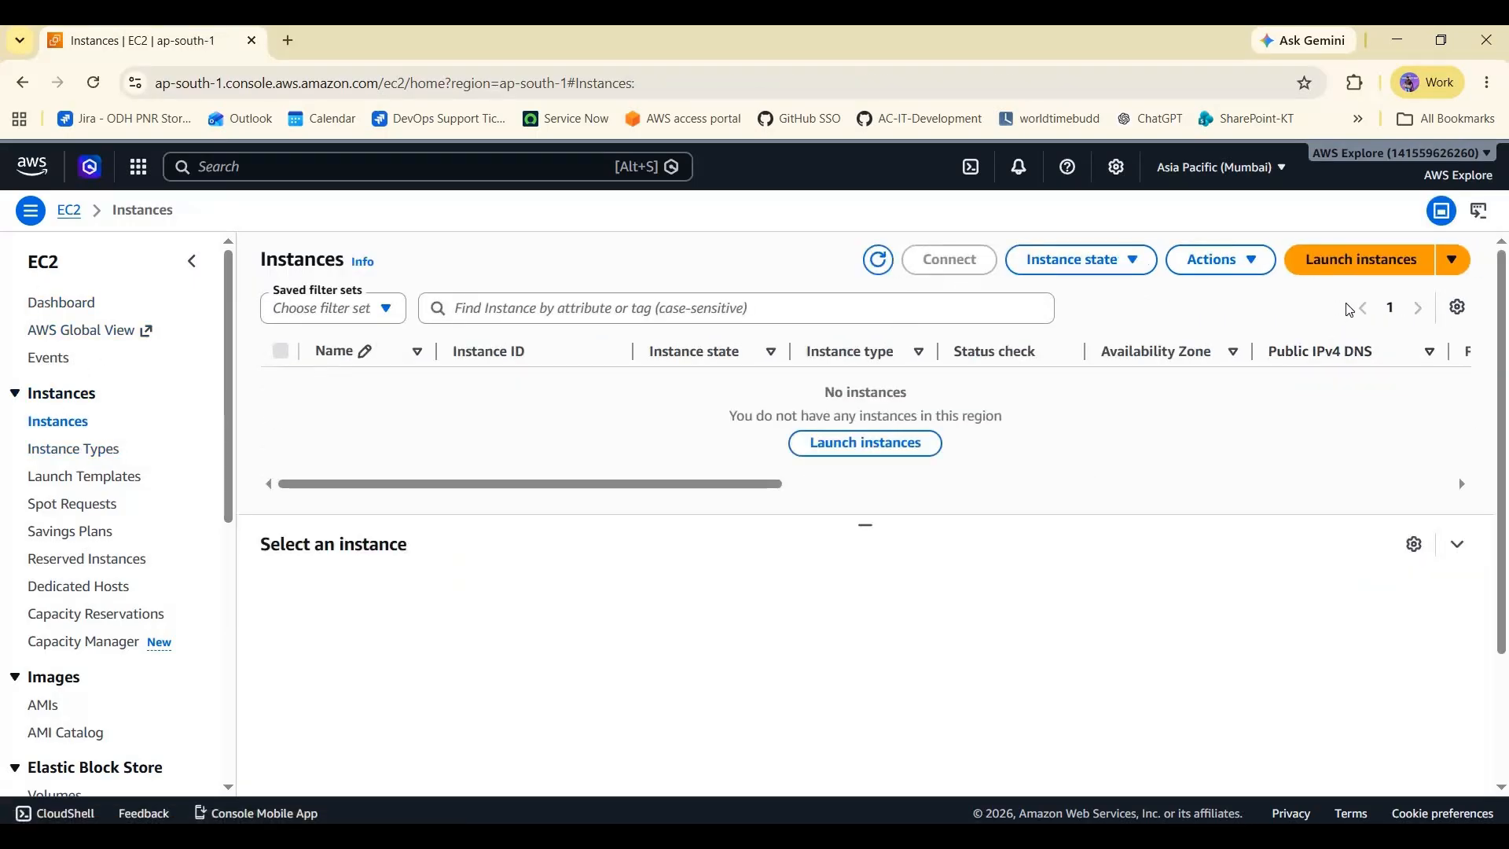
Step: Start launching a new EC2 instance and name it MyFirstServerOnAWS
{"action": "left_click", "coordinate": [1358, 267]}
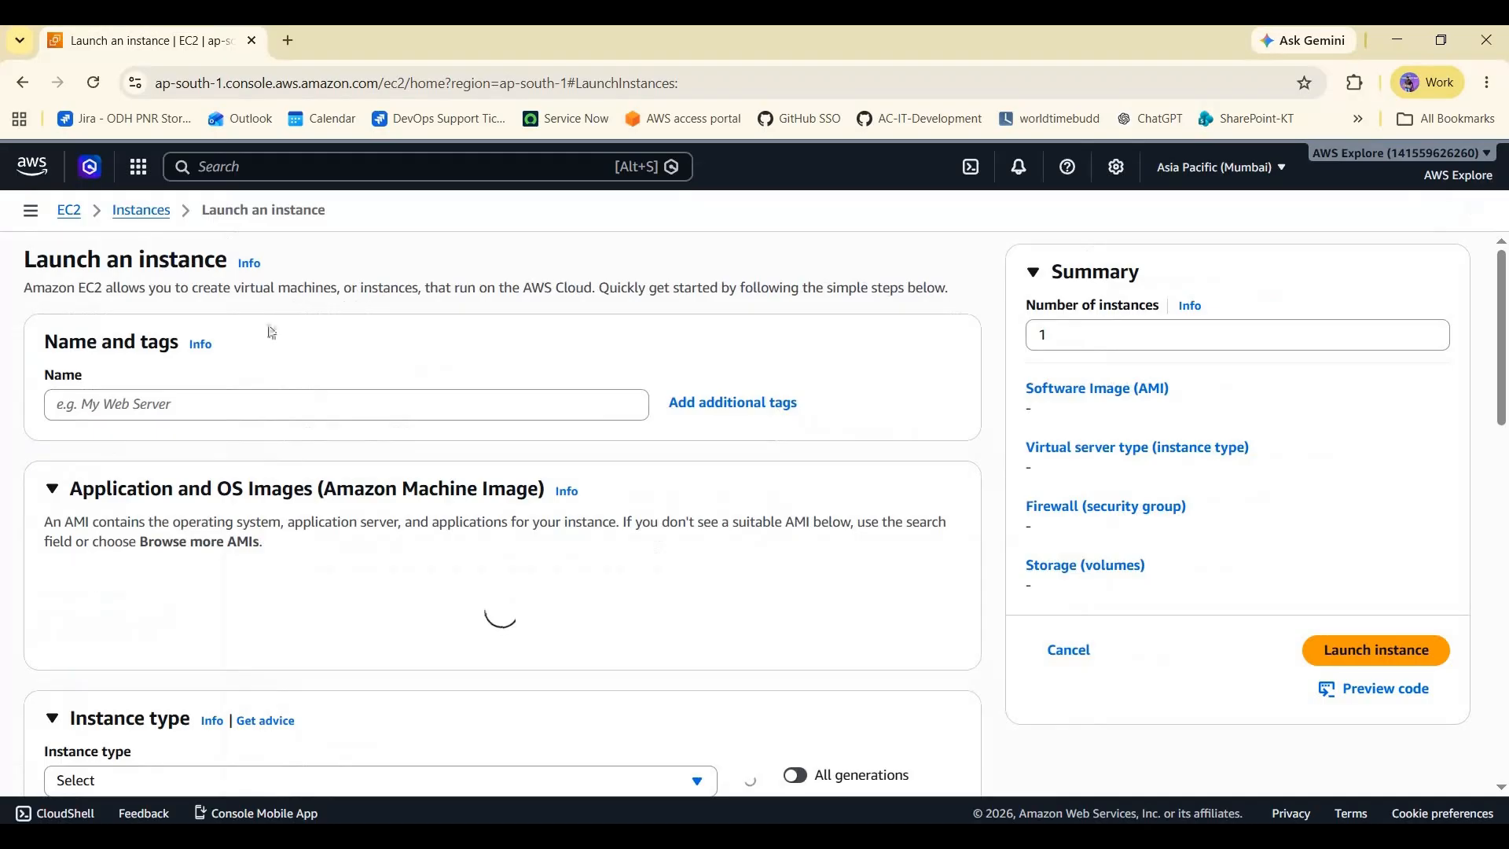
{"action": "left_click", "coordinate": [152, 405]}
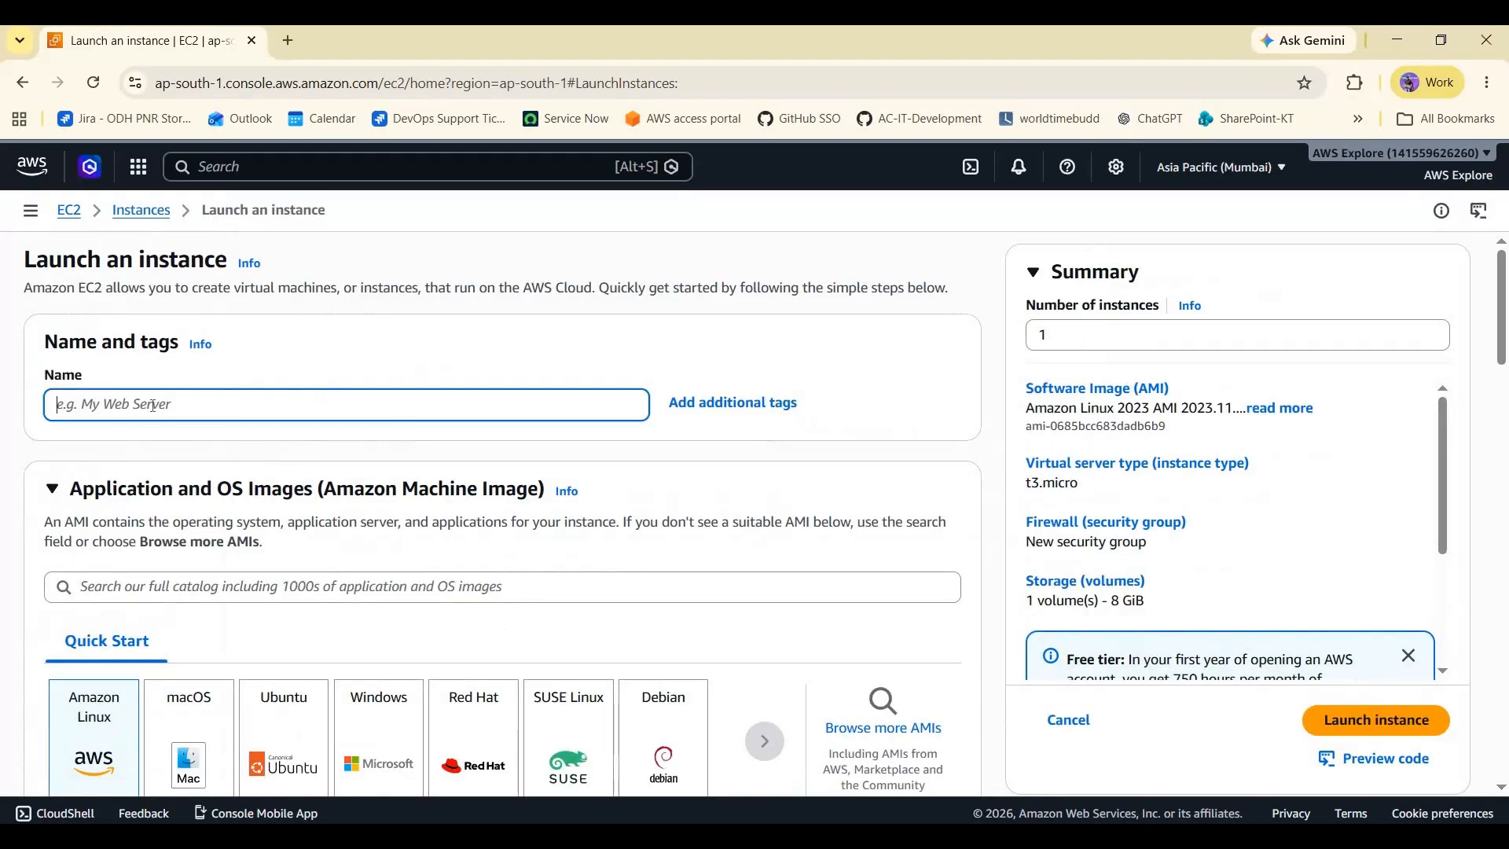
{"action": "type", "text": "MyFirstServeronAWS"}
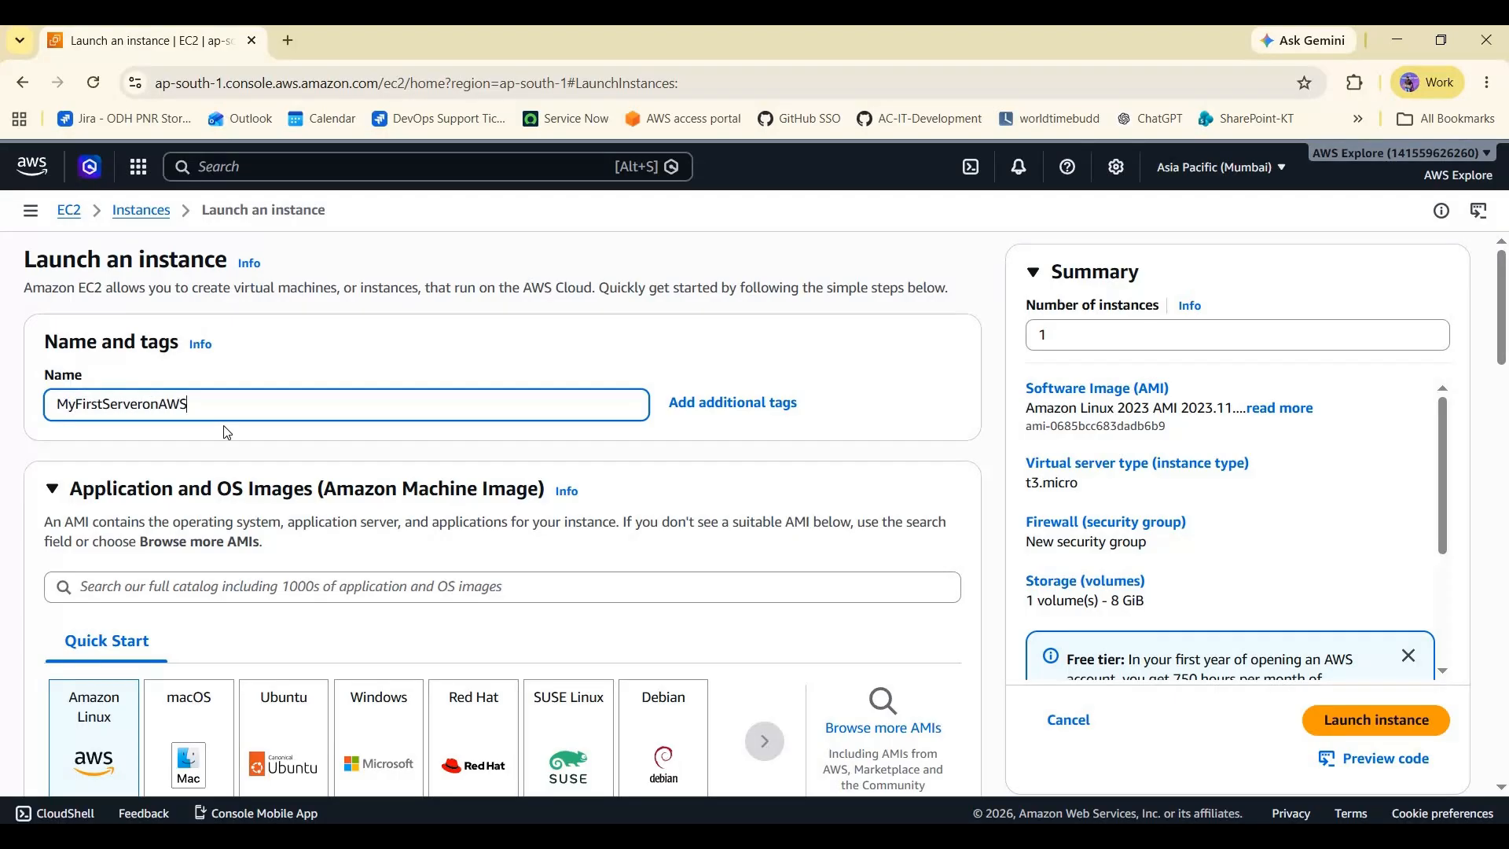
{"action": "key", "text": "BackSpace"}
{"action": "key", "text": "BackSpace"}
{"action": "key", "text": "BackSpace"}
{"action": "key", "text": "BackSpace"}
{"action": "key", "text": "BackSpace"}
{"action": "type", "text": "OnAWS"}
{"action": "key", "text": "ctrl+a"}
{"action": "left_click", "coordinate": [7, 397]}
{"action": "left_click_drag", "start_coordinate": [338, 402], "coordinate": [41, 405]}
{"action": "left_click", "coordinate": [11, 399]}
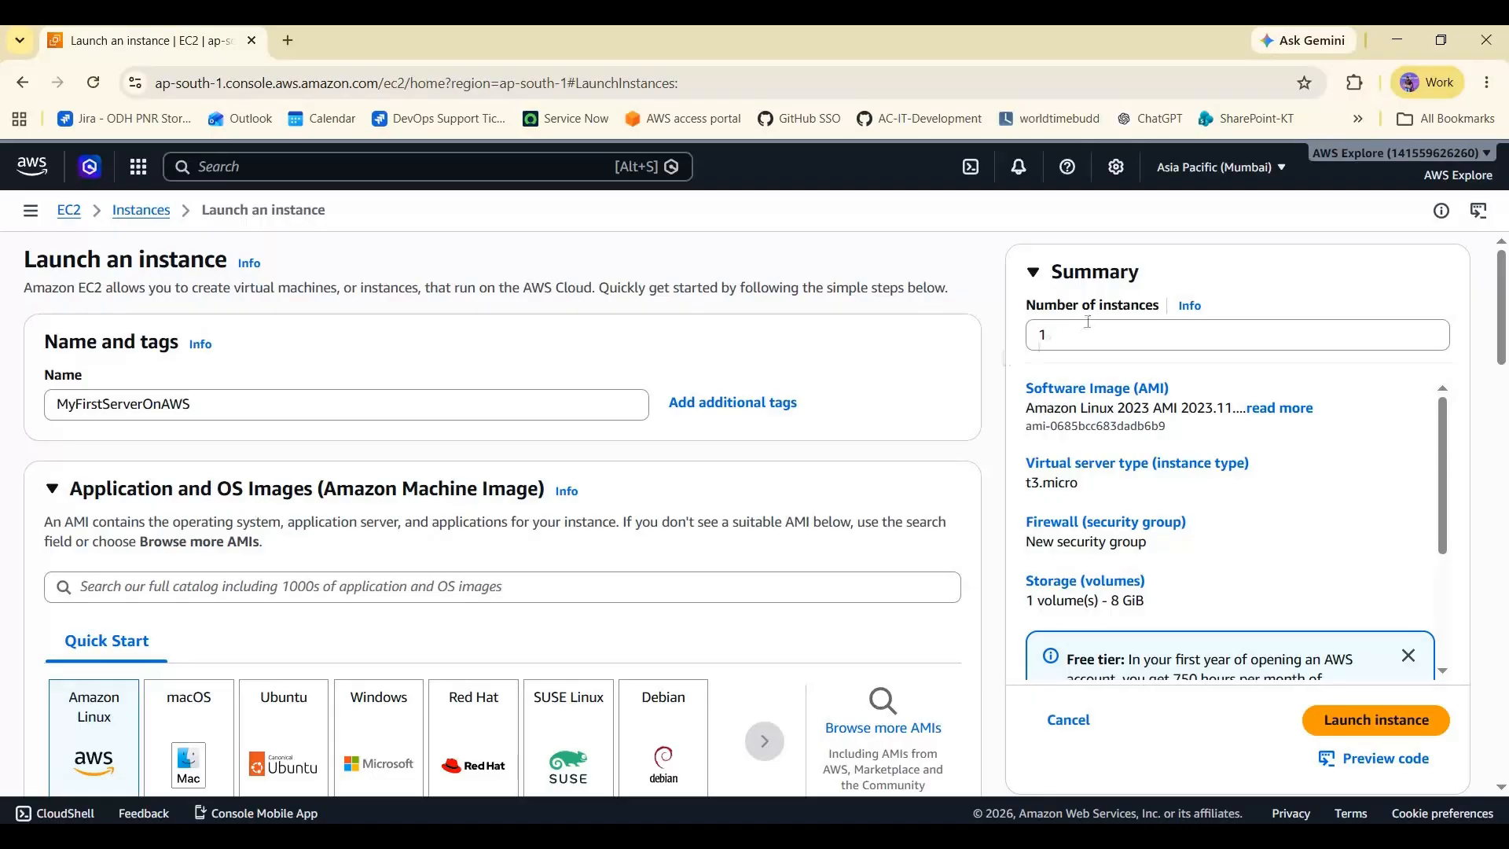
{"action": "key", "text": "Tab"}
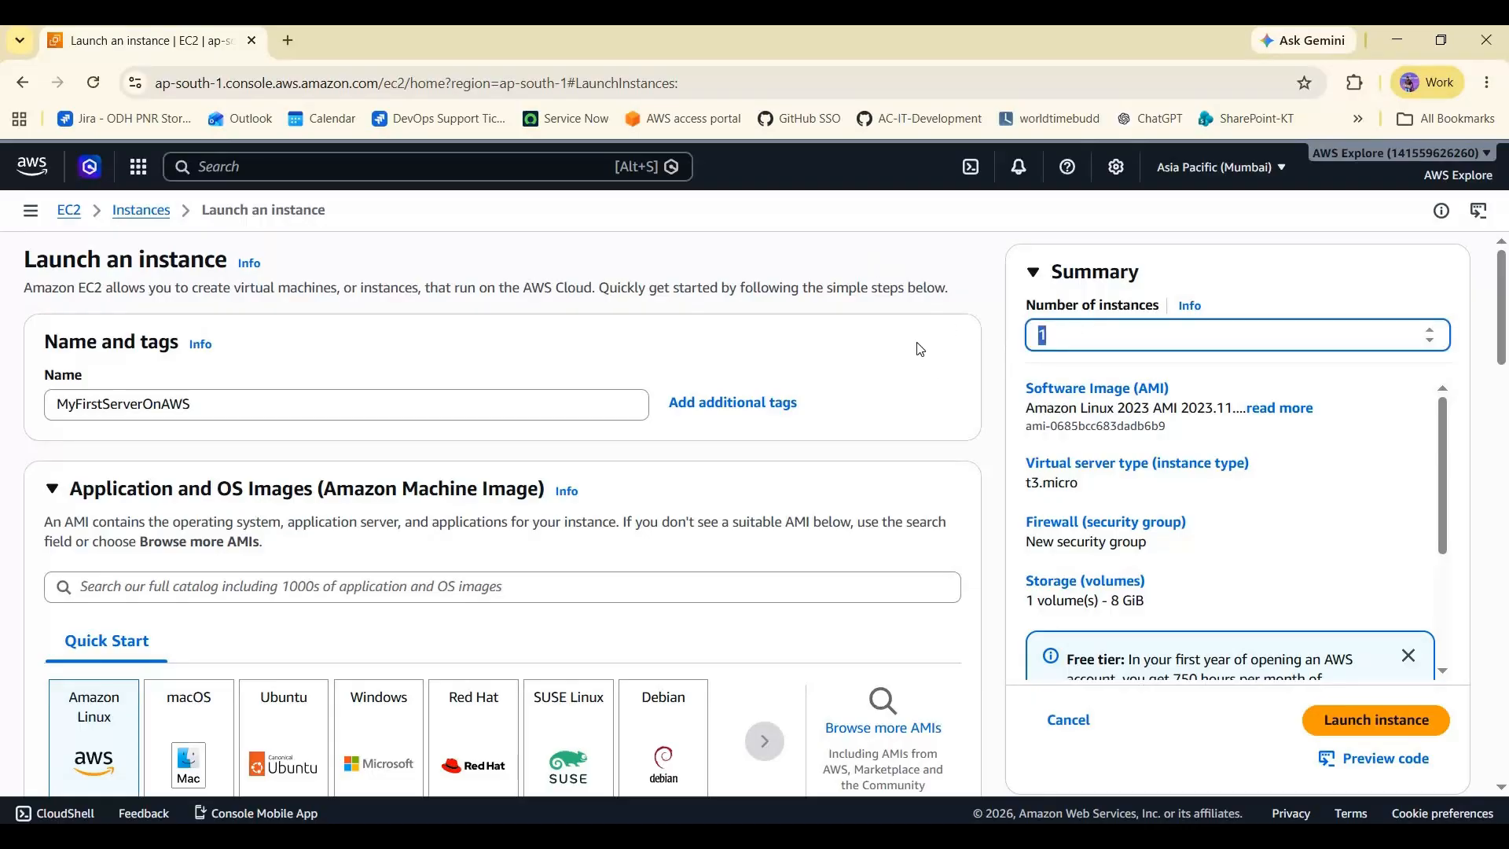
{"action": "left_click", "coordinate": [573, 387]}
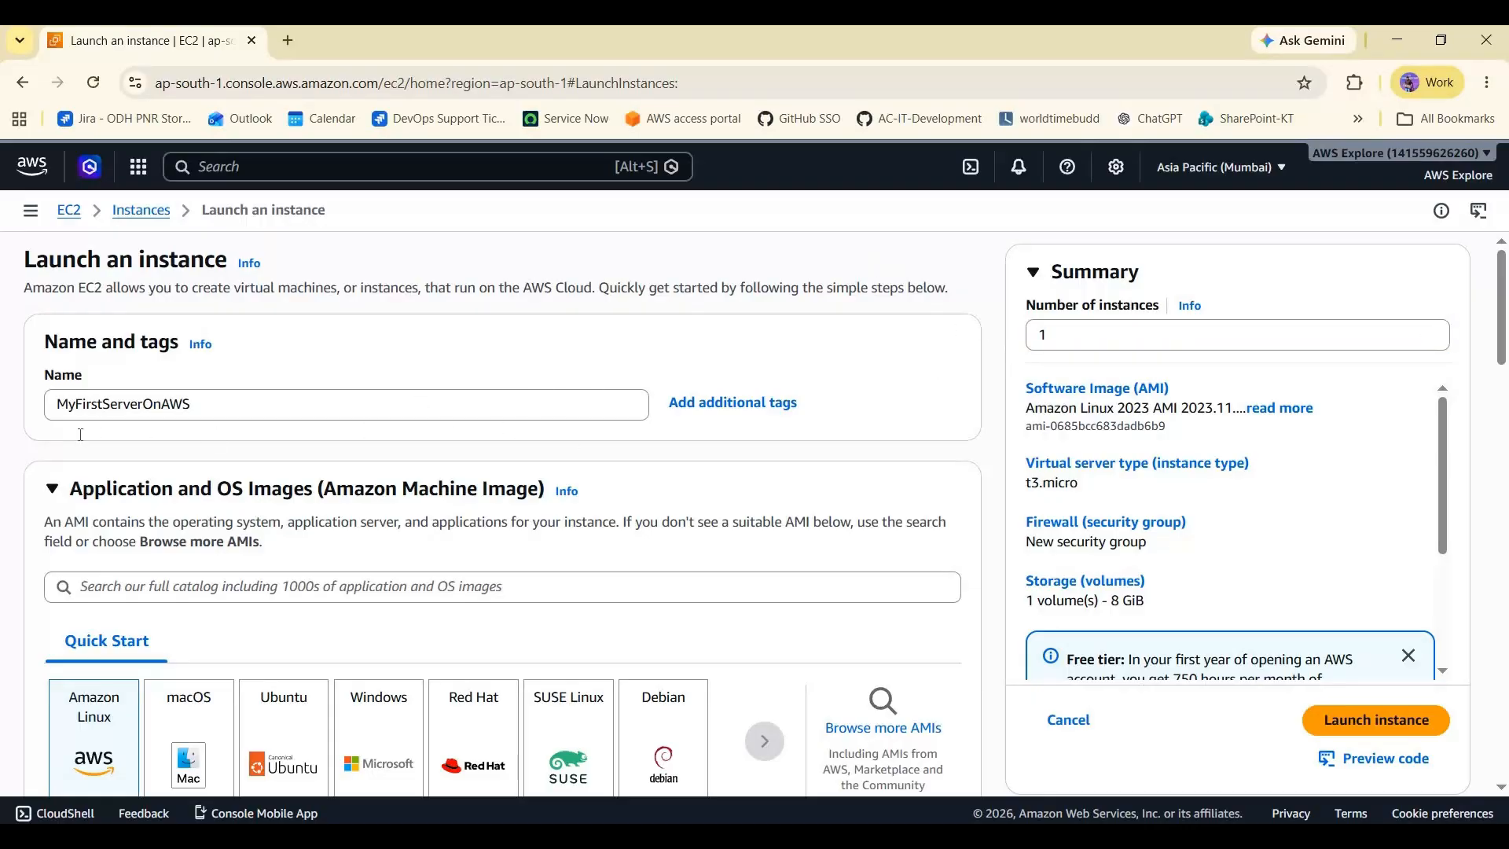
Step: Choose the Amazon Linux 2023 kernel-6.1 AMI as the instance's machine image
{"action": "scroll", "coordinate": [81, 434], "scroll_direction": "down", "scroll_amount": 1}
{"action": "scroll", "coordinate": [263, 515], "scroll_direction": "down", "scroll_amount": 1}
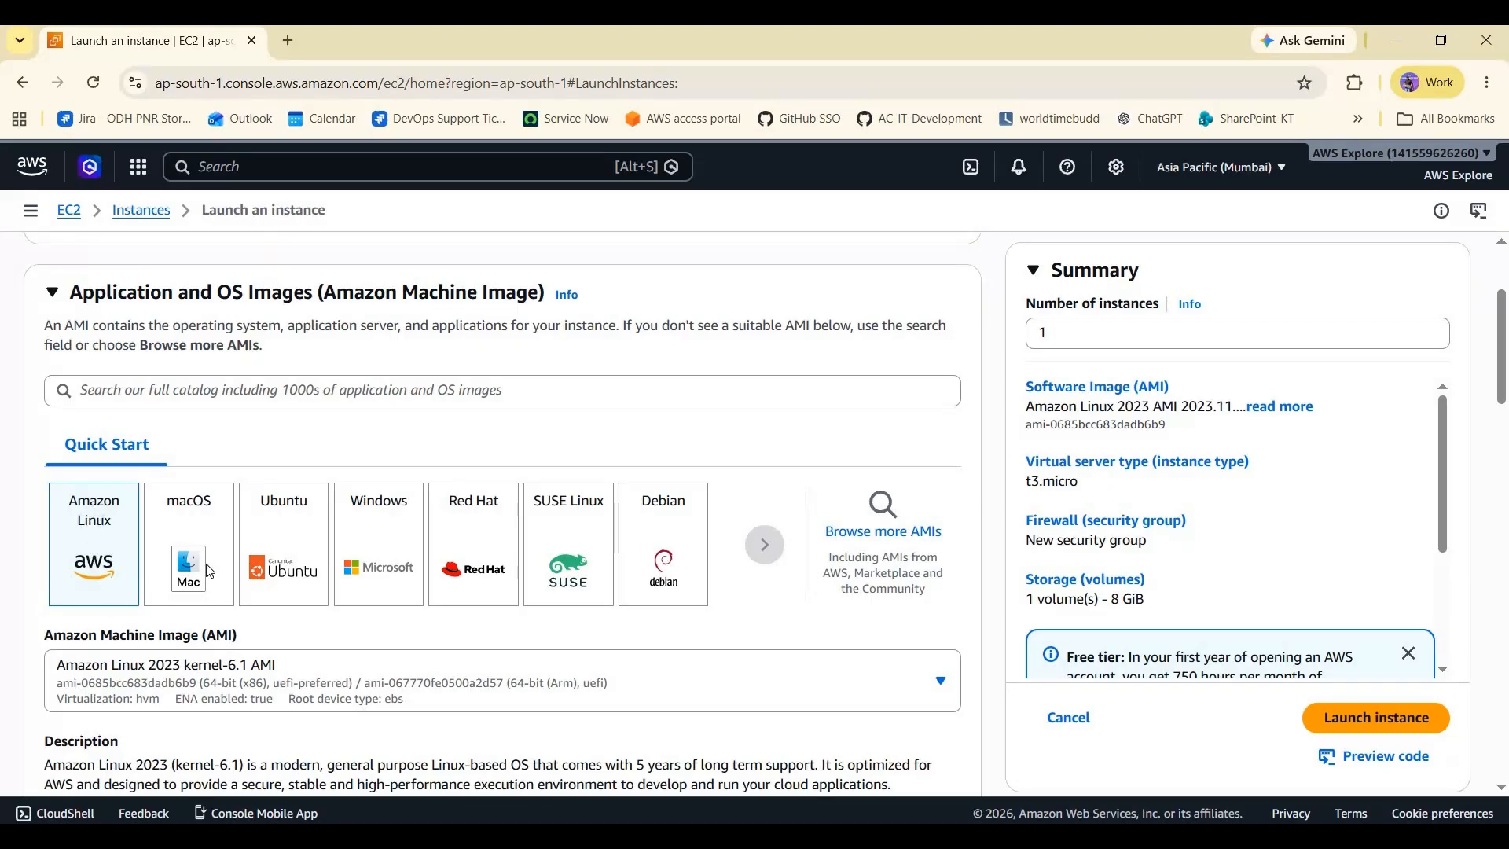
{"action": "scroll", "coordinate": [180, 472], "scroll_direction": "down", "scroll_amount": 1}
{"action": "scroll", "coordinate": [157, 379], "scroll_direction": "down", "scroll_amount": 2}
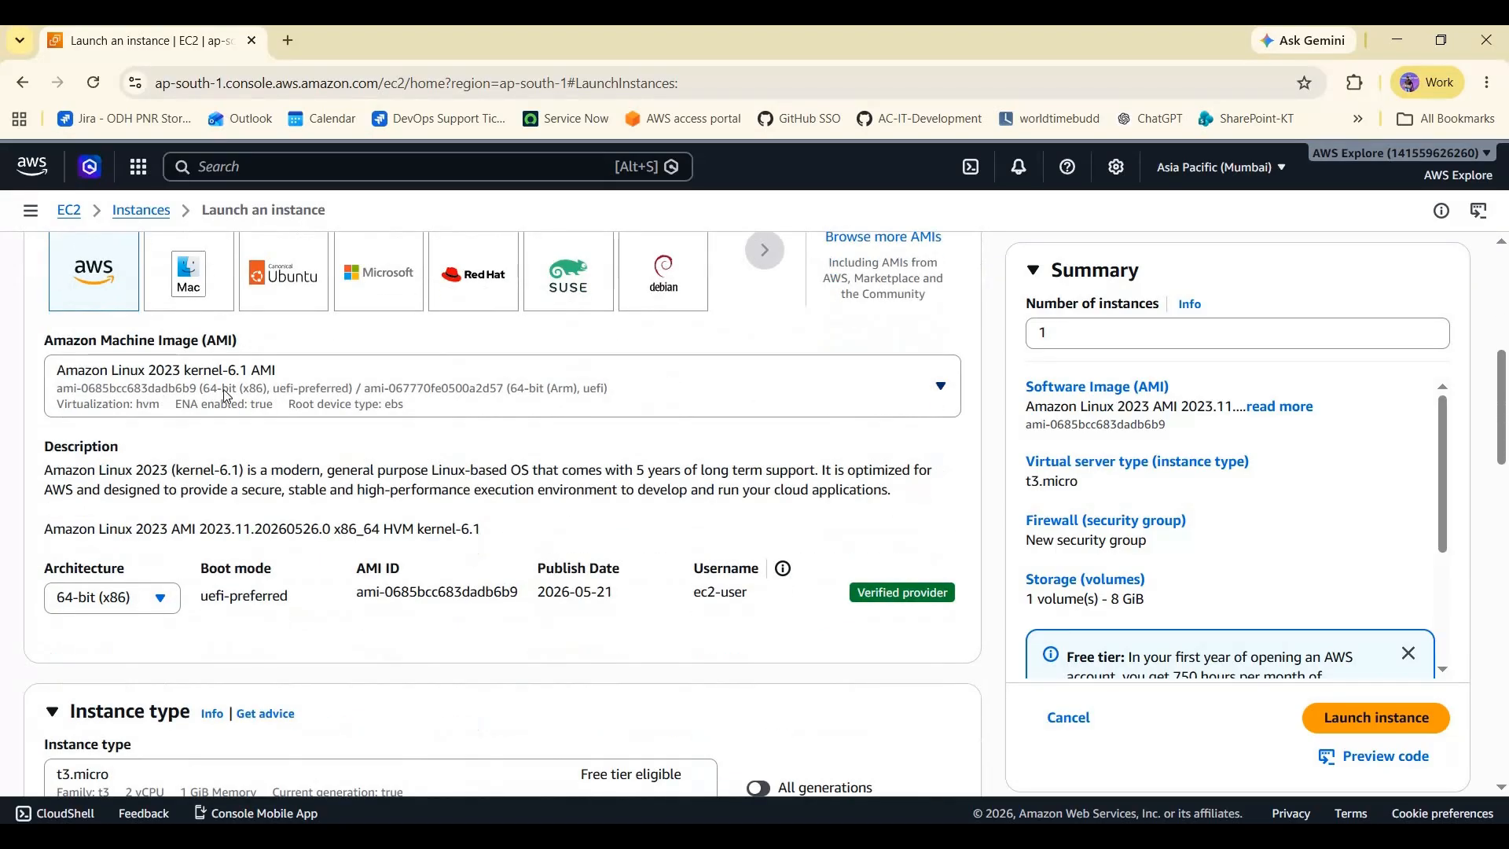
{"action": "left_click", "coordinate": [261, 393]}
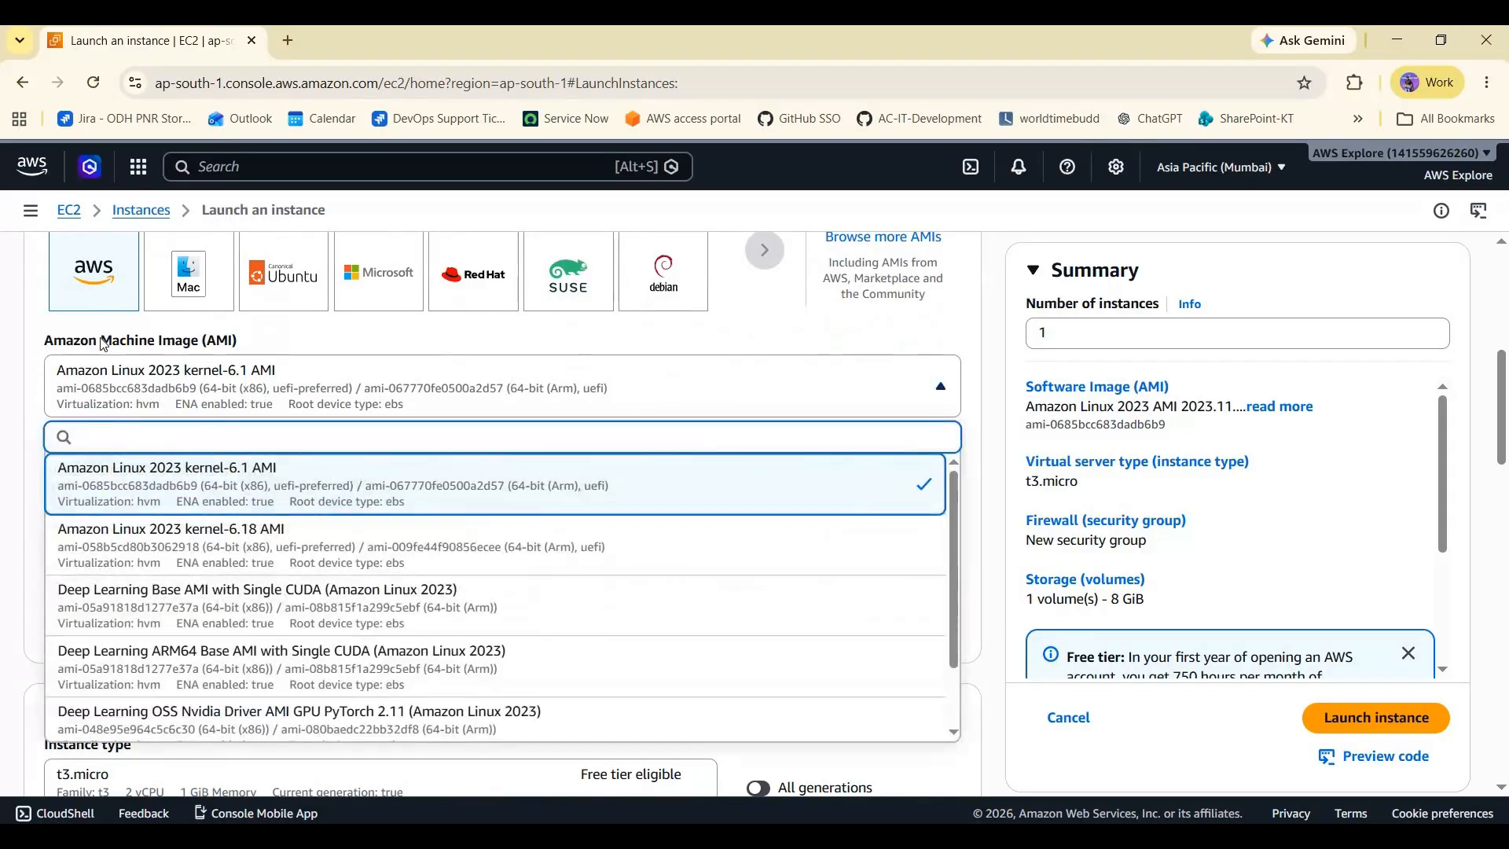
{"action": "left_click", "coordinate": [174, 344]}
{"action": "left_click_drag", "start_coordinate": [238, 342], "coordinate": [44, 343]}
{"action": "left_click_drag", "start_coordinate": [270, 341], "coordinate": [254, 374]}
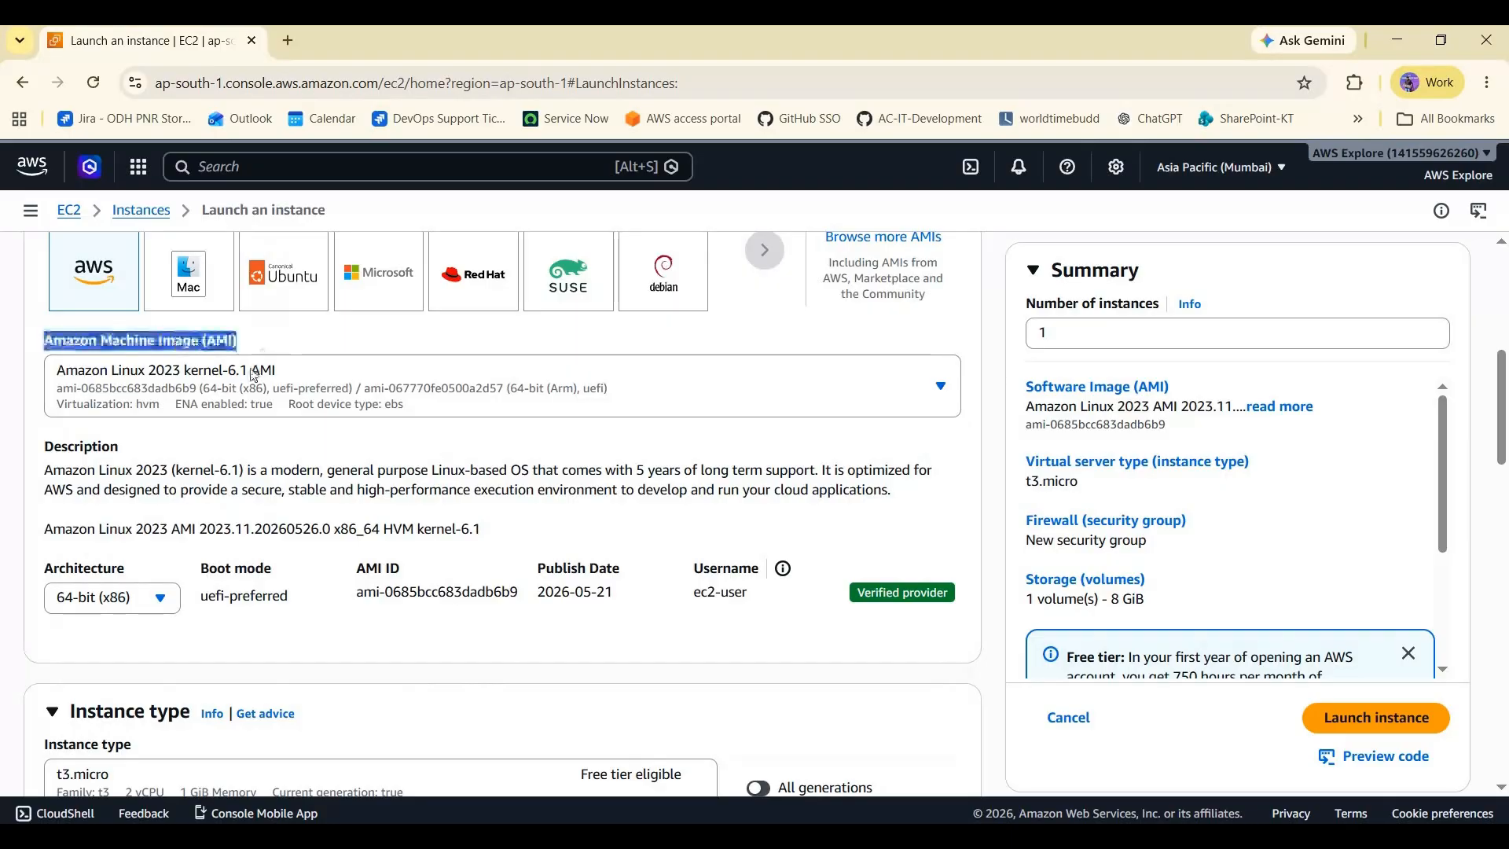
{"action": "left_click", "coordinate": [254, 375]}
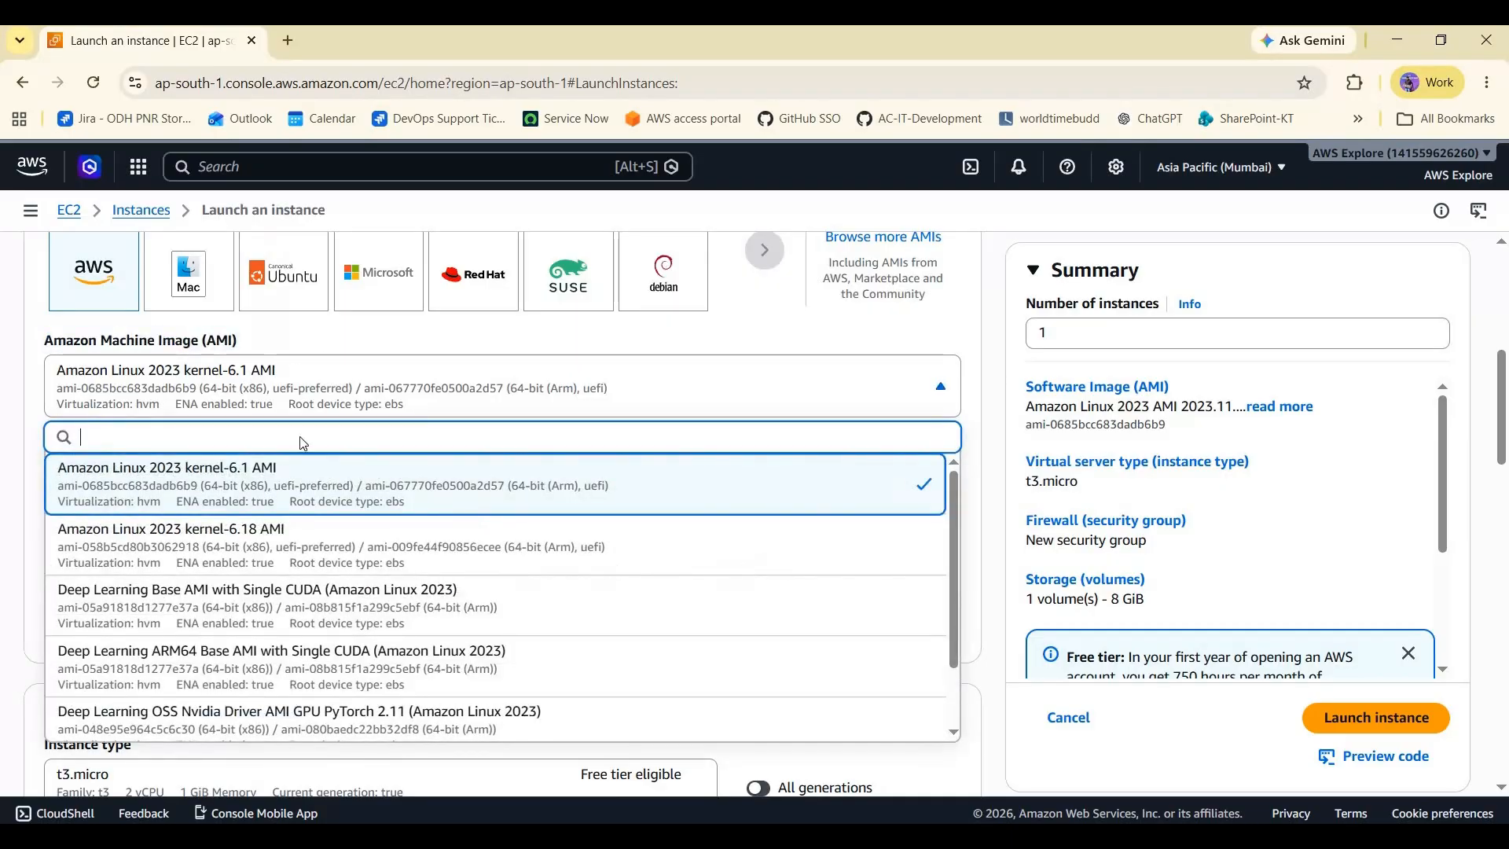
{"action": "left_click", "coordinate": [174, 483]}
Step: Include all generations of instance types and set the instance type to t2.micro
{"action": "scroll", "coordinate": [175, 487], "scroll_direction": "down", "scroll_amount": 2}
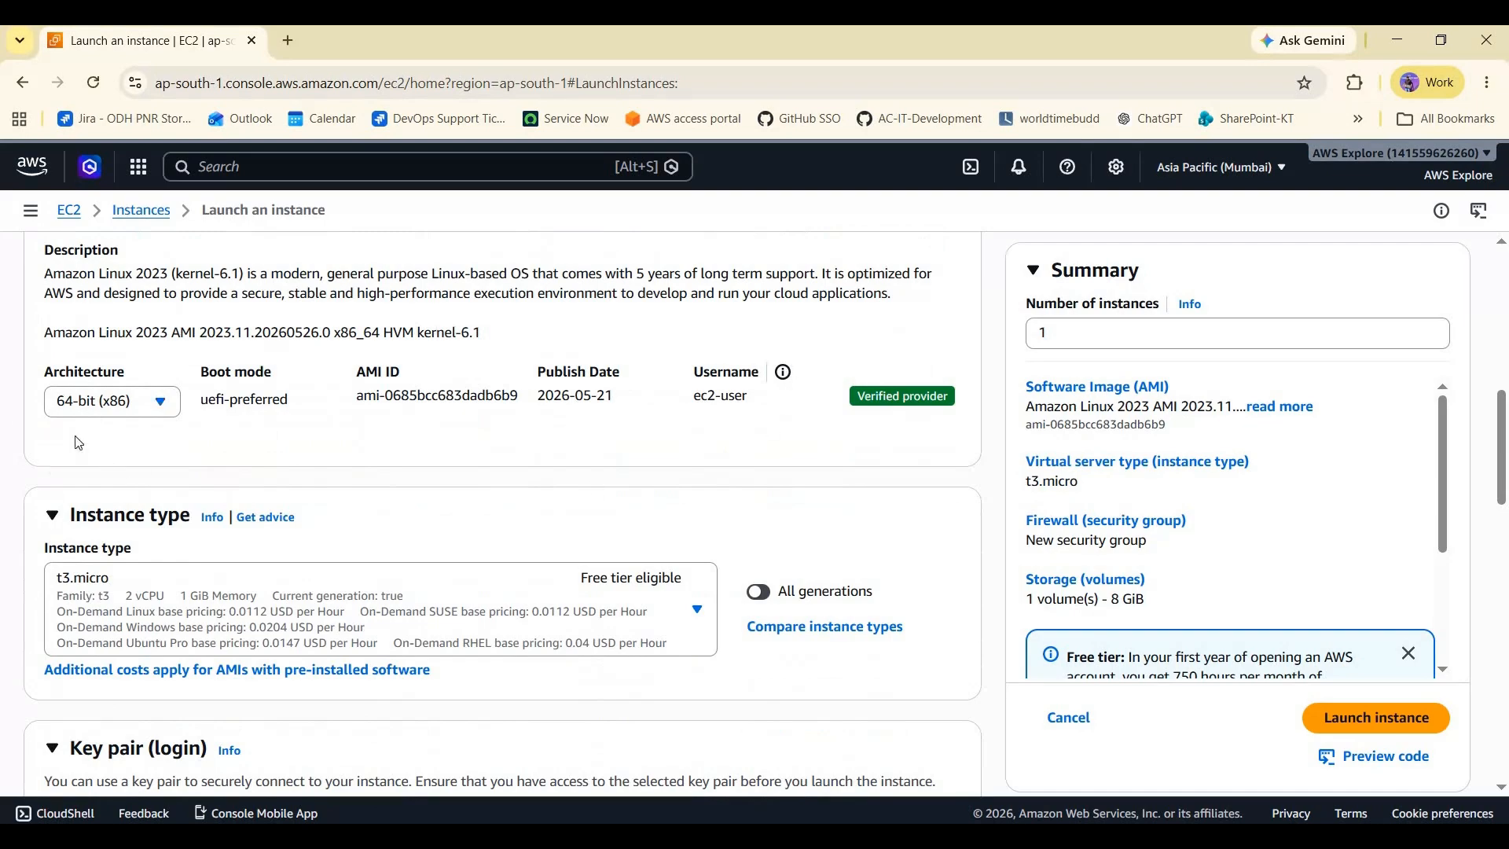
{"action": "scroll", "coordinate": [257, 506], "scroll_direction": "down", "scroll_amount": 2}
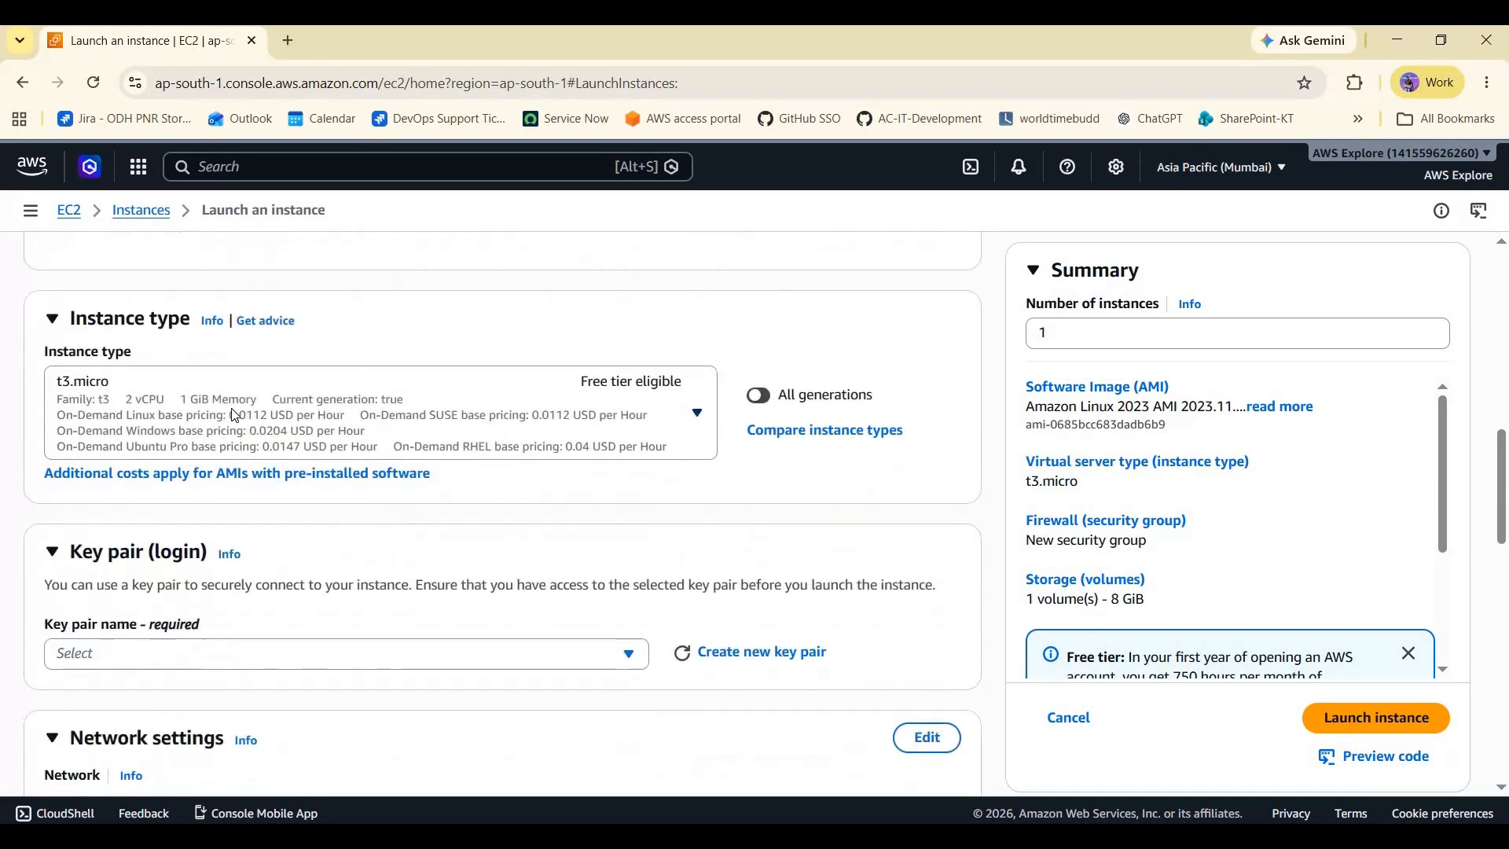
{"action": "left_click", "coordinate": [320, 452]}
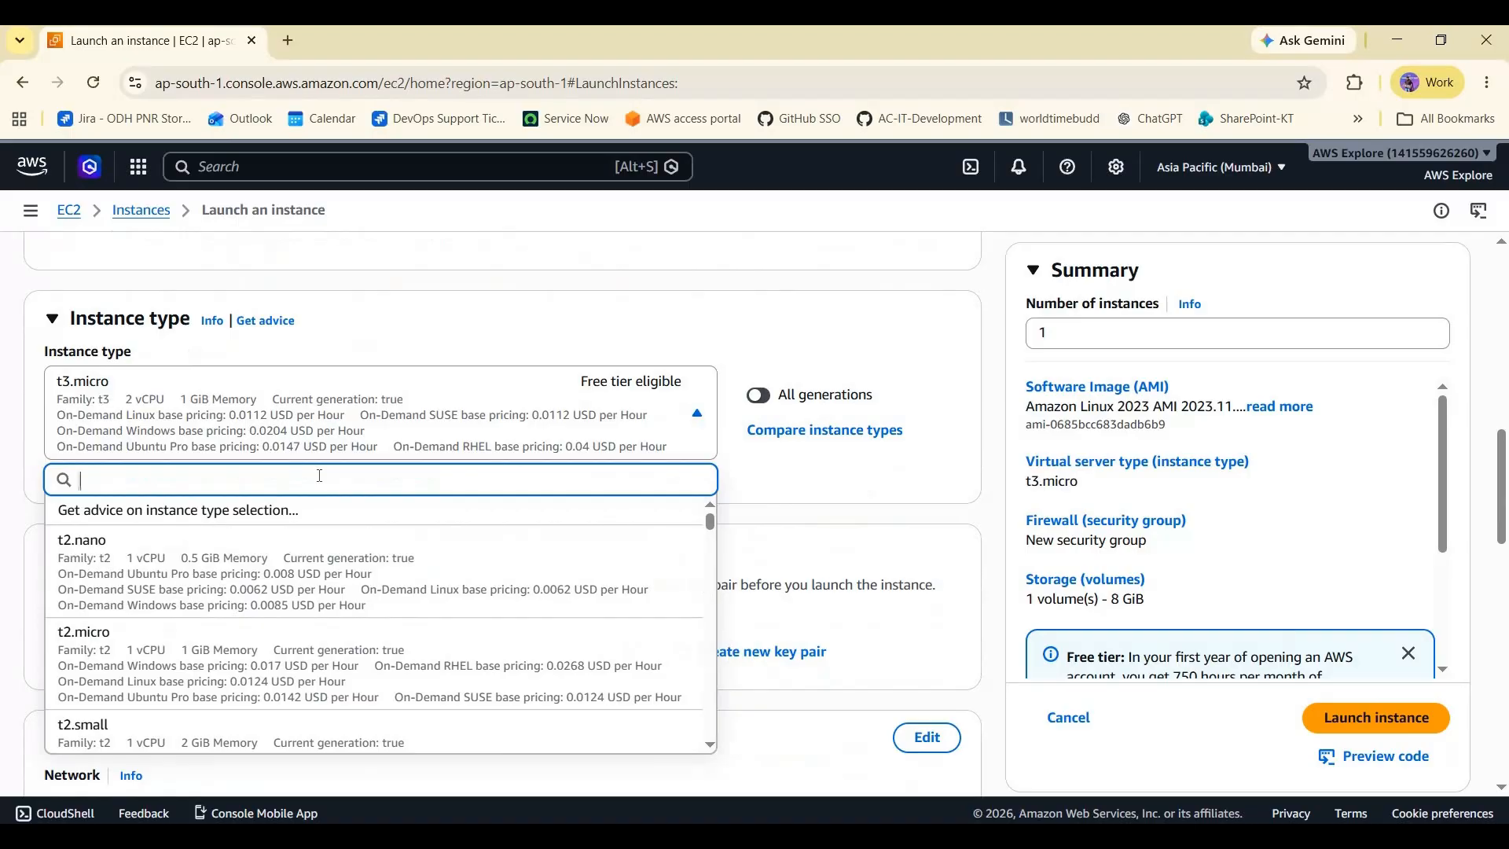
{"action": "type", "text": "t"}
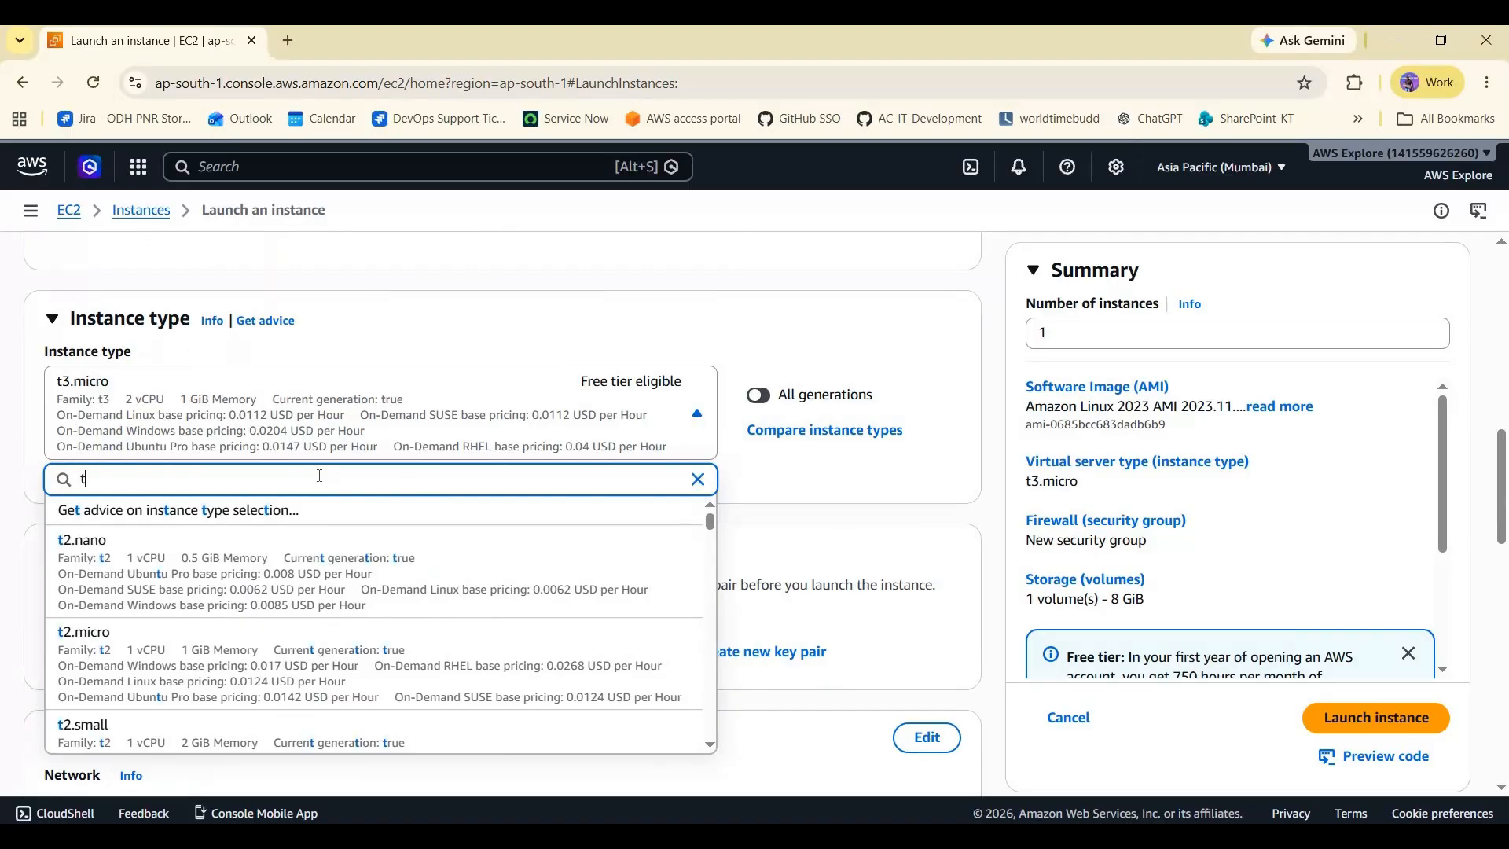
{"action": "type", "text": "2"}
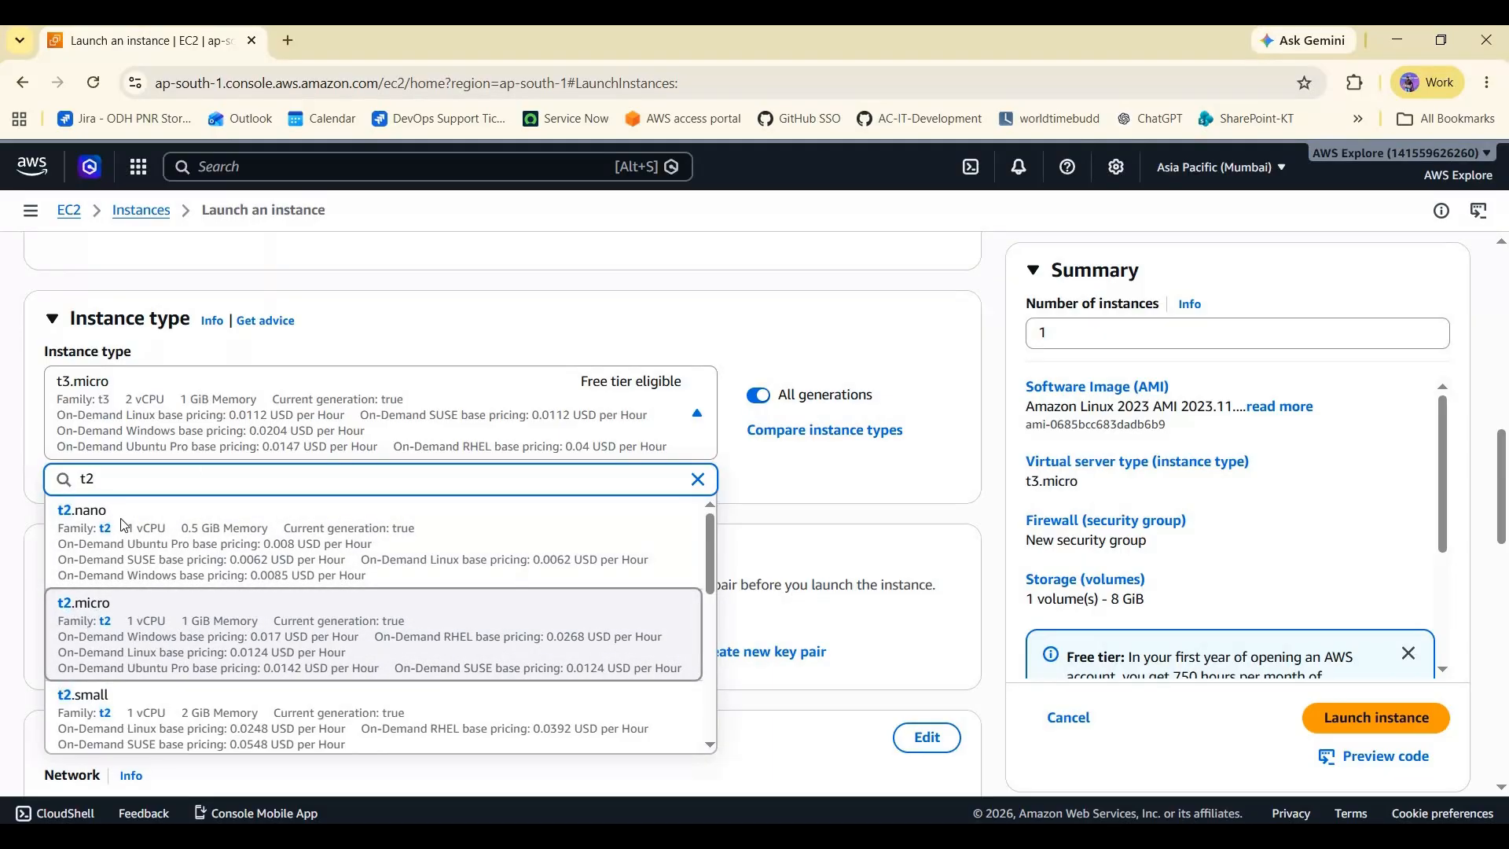
{"action": "left_click", "coordinate": [93, 621]}
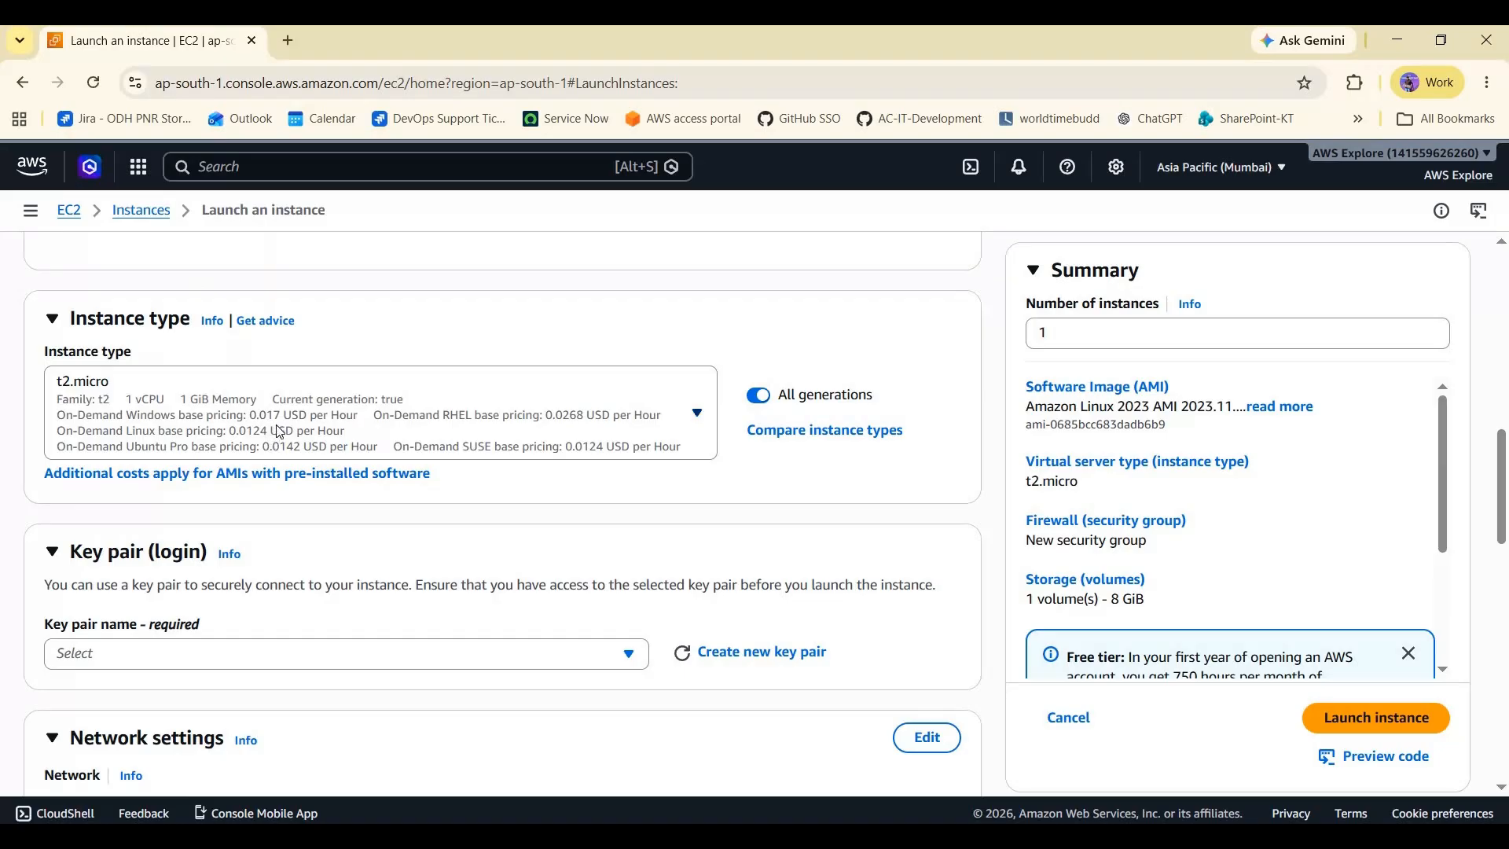
{"action": "left_click", "coordinate": [365, 383]}
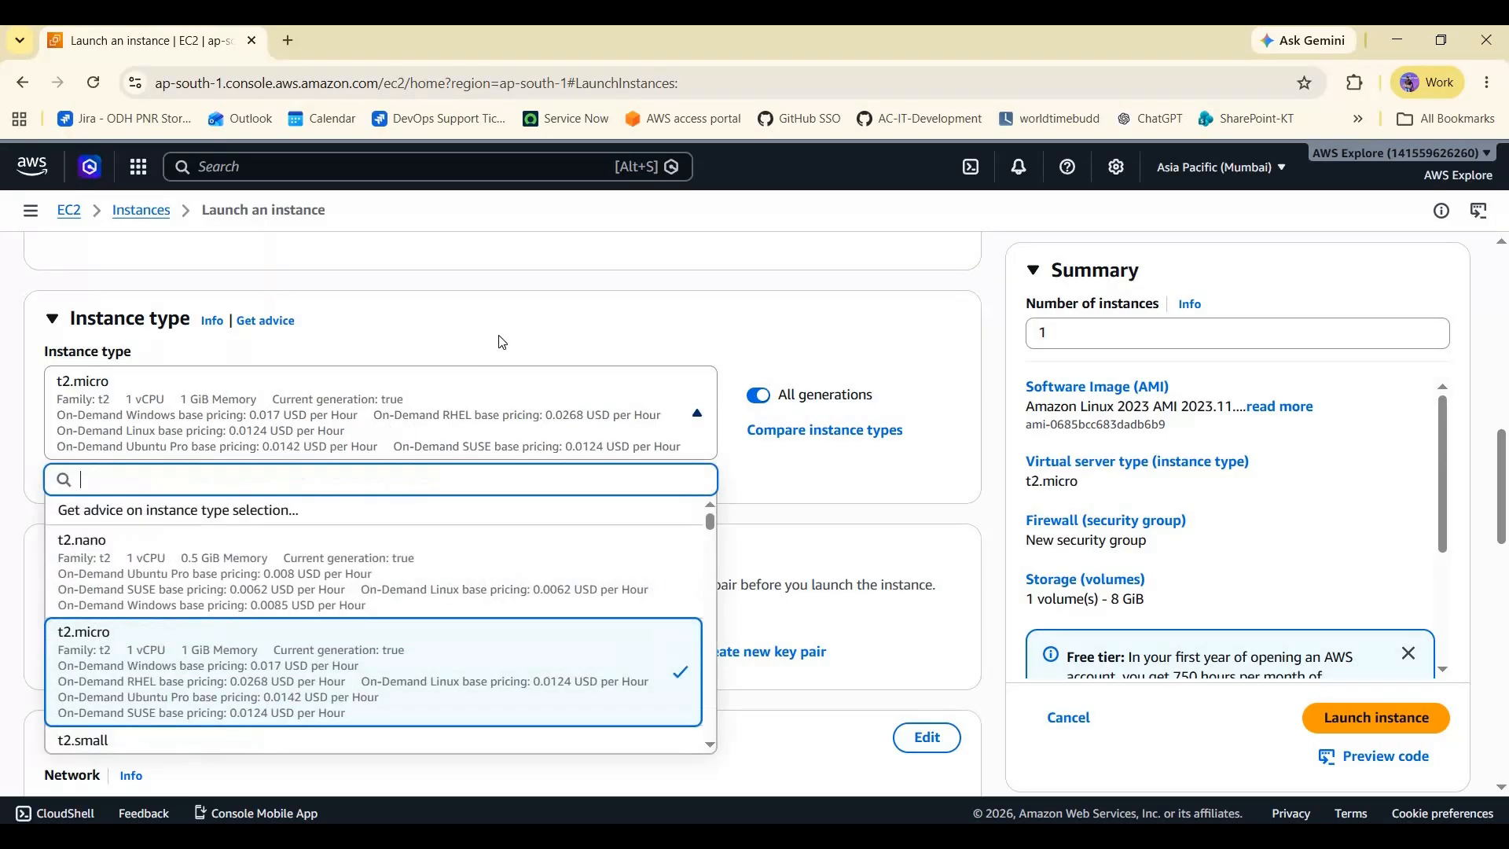
{"action": "left_click", "coordinate": [212, 413]}
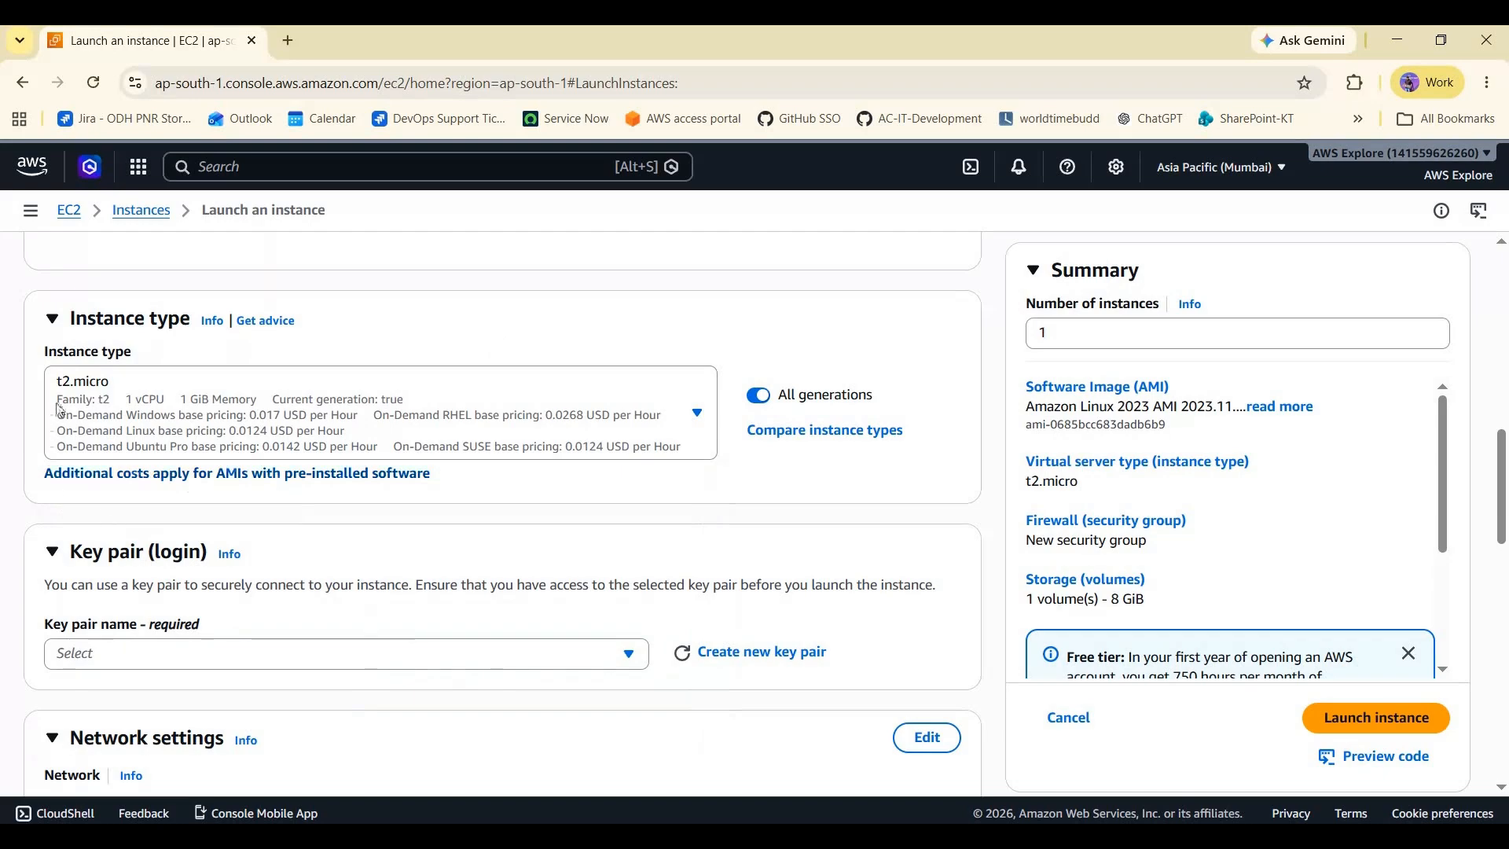
Step: Begin creating a new login key pair for the instance and name it DemoKeyPair
{"action": "scroll", "coordinate": [188, 474], "scroll_direction": "down", "scroll_amount": 3}
{"action": "left_click", "coordinate": [226, 458]}
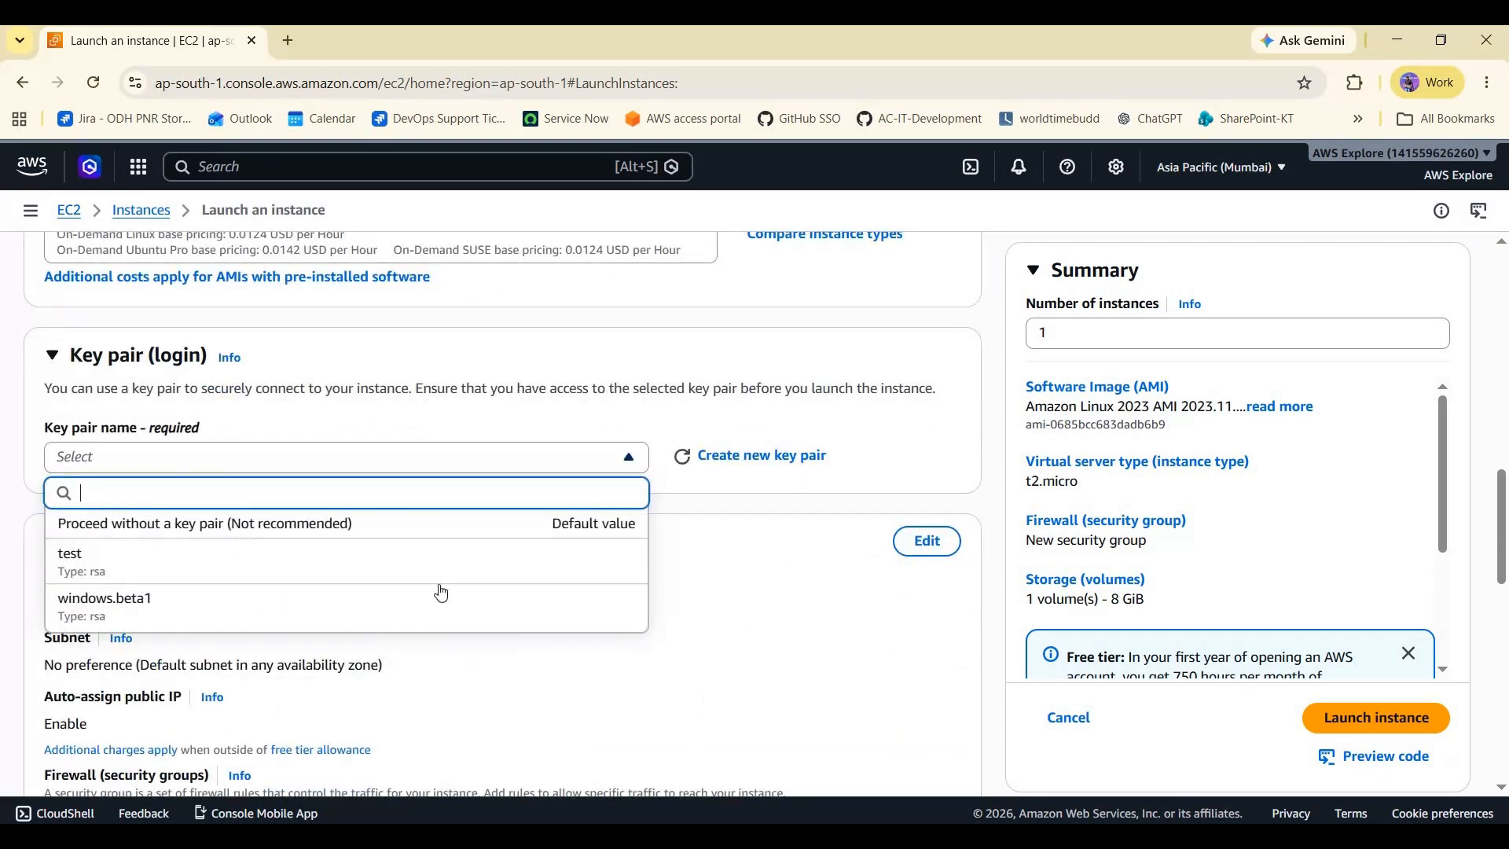
{"action": "left_click", "coordinate": [772, 461]}
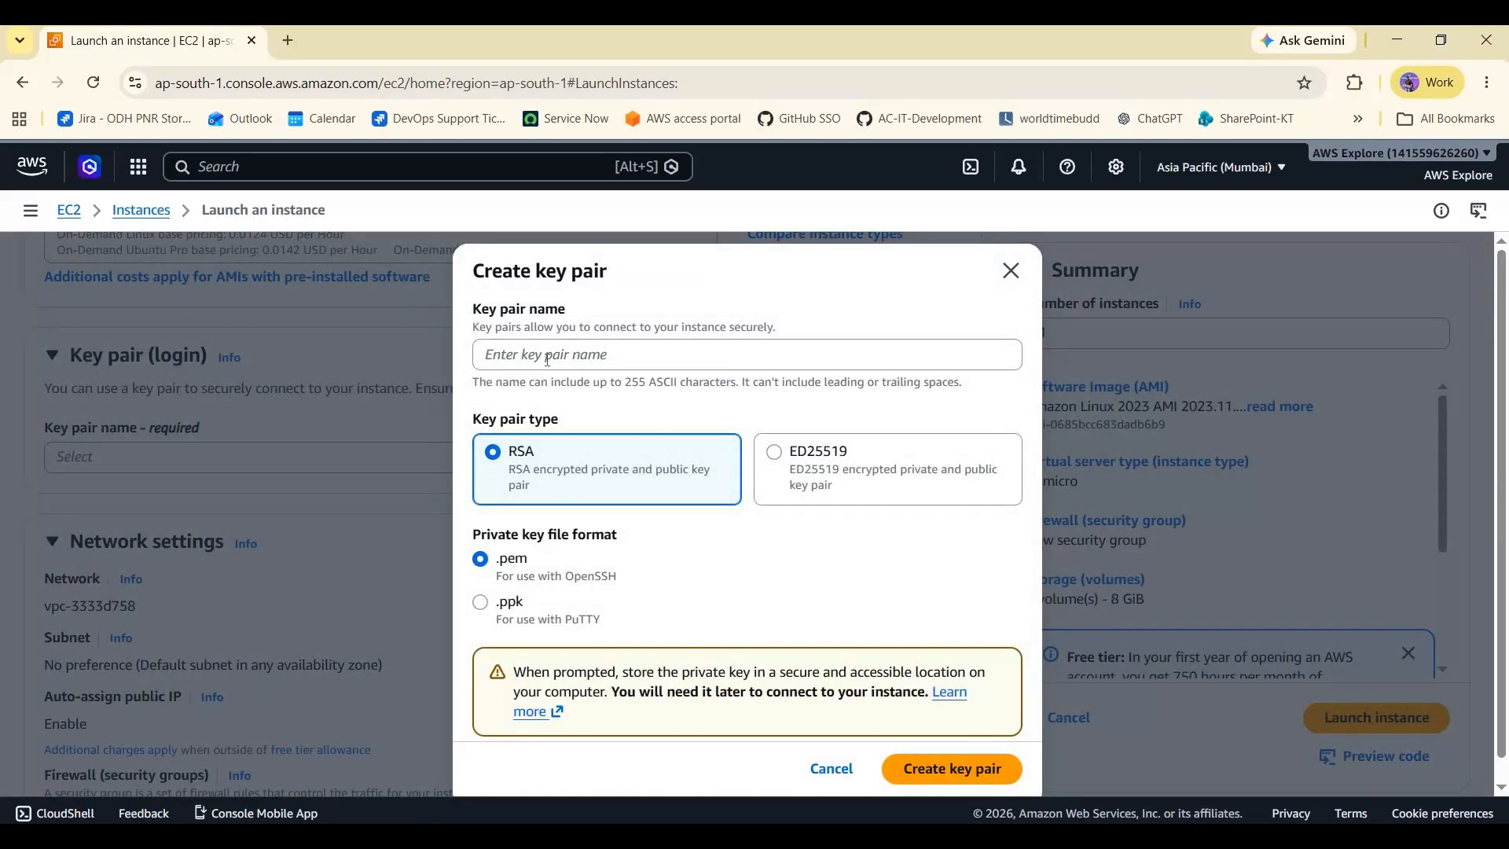
{"action": "left_click", "coordinate": [548, 360]}
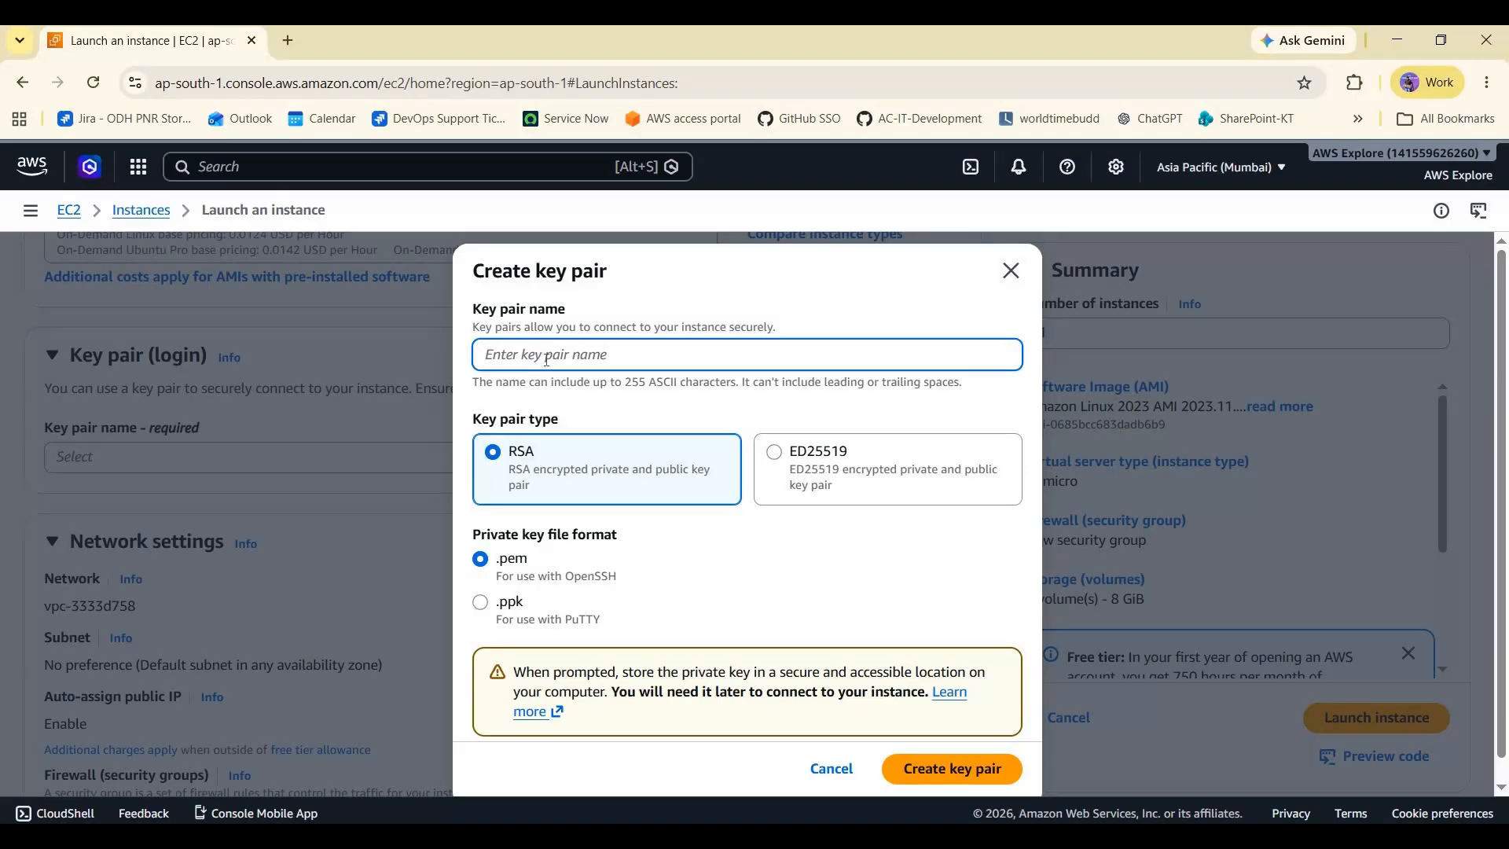
{"action": "type", "text": "De"}
{"action": "key", "text": "BackSpace"}
{"action": "key", "text": "BackSpace"}
{"action": "key", "text": "BackSpace"}
{"action": "key", "text": "BackSpace"}
{"action": "type", "text": "DemoKeyPair"}
{"action": "key", "text": "ctrl+a"}
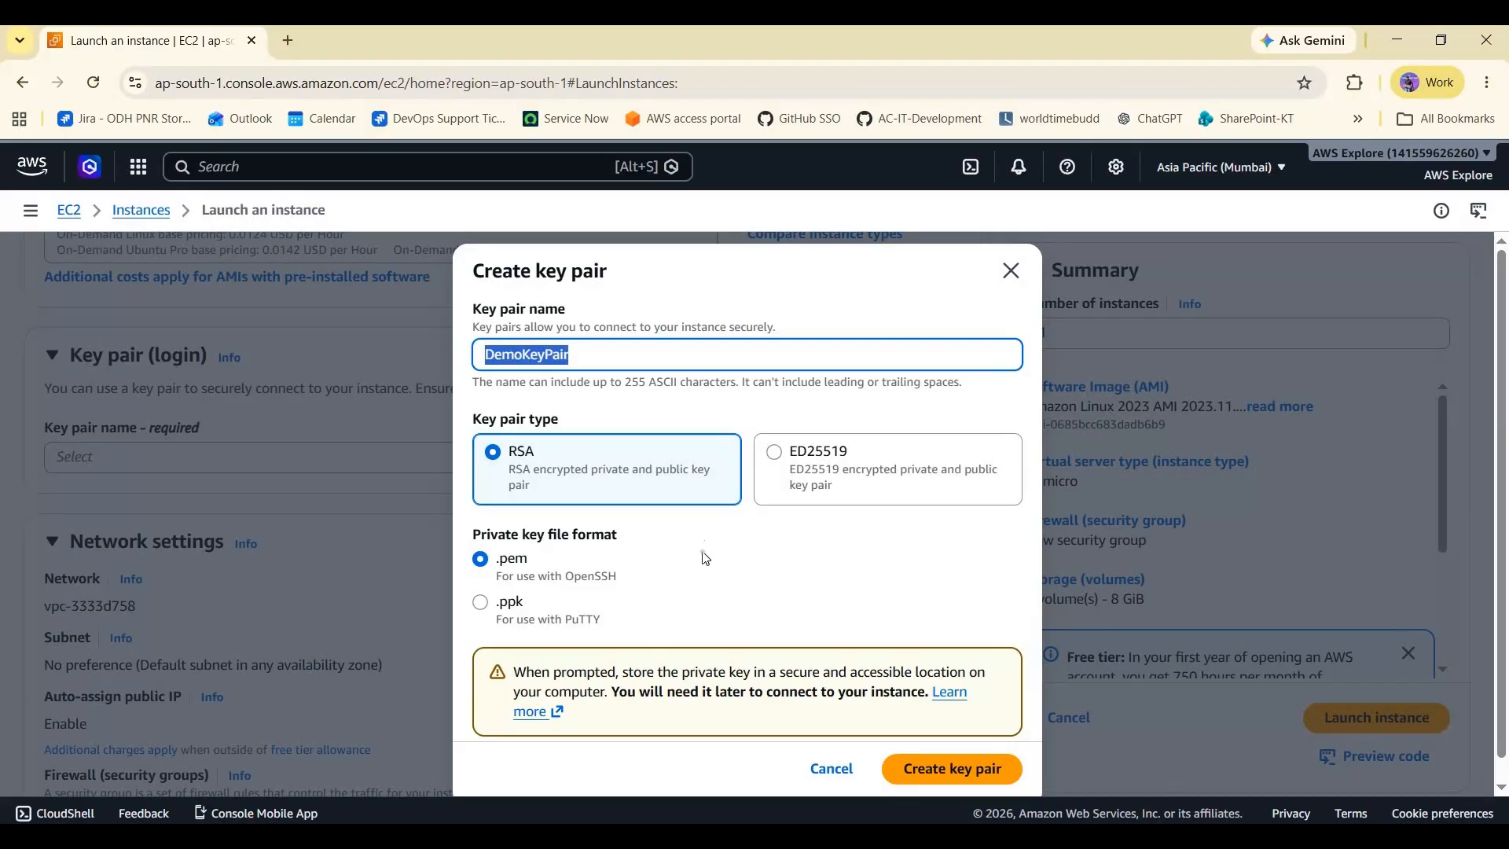
Step: Set the private key file format to .ppk and create the RSA key pair
{"action": "left_click", "coordinate": [590, 607]}
{"action": "scroll", "coordinate": [475, 589], "scroll_direction": "down", "scroll_amount": 1}
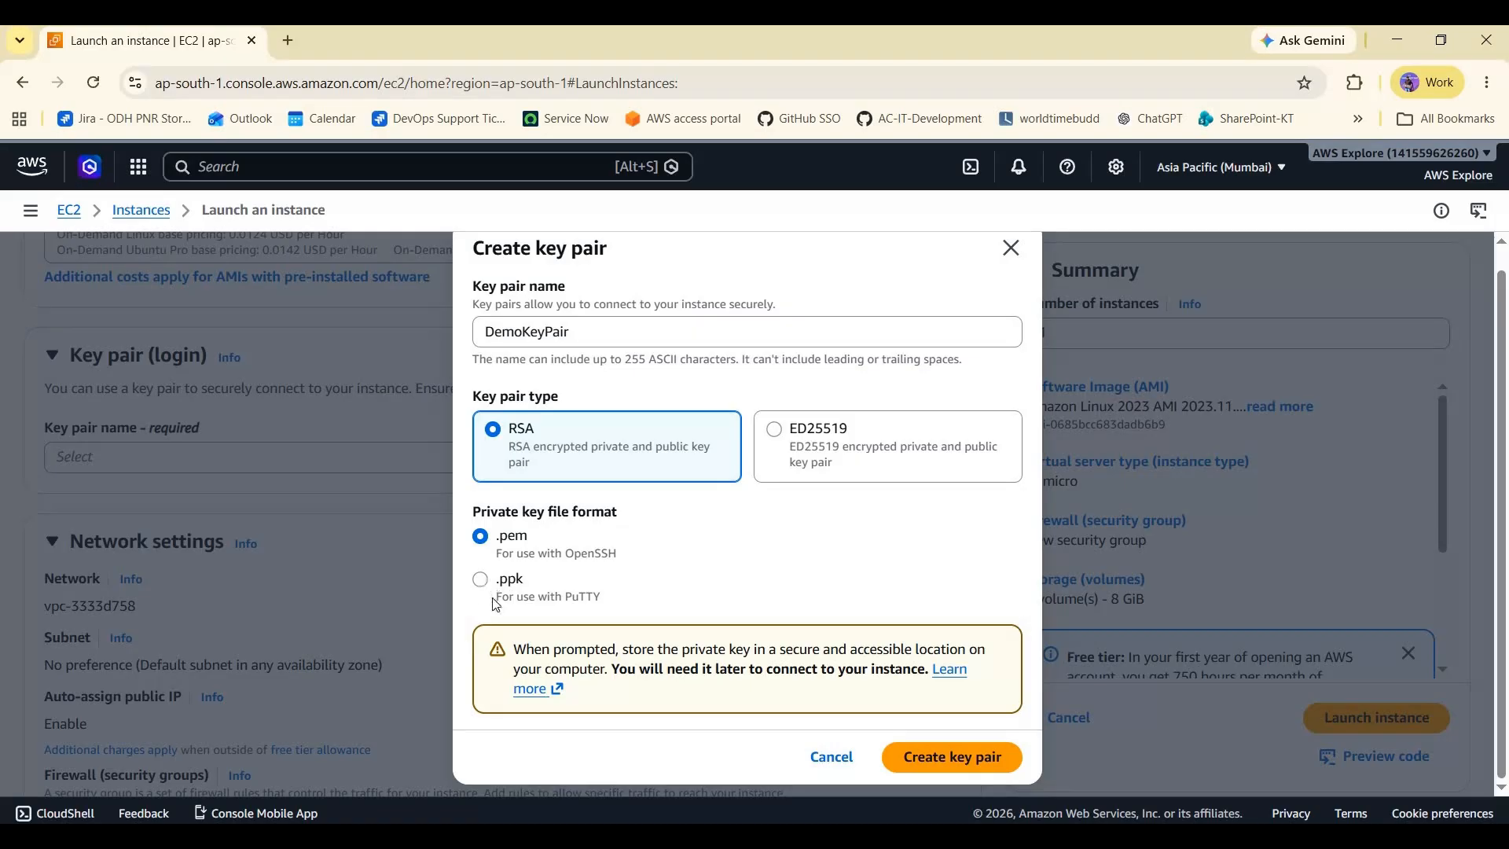
{"action": "left_click", "coordinate": [550, 597]}
{"action": "left_click", "coordinate": [525, 544]}
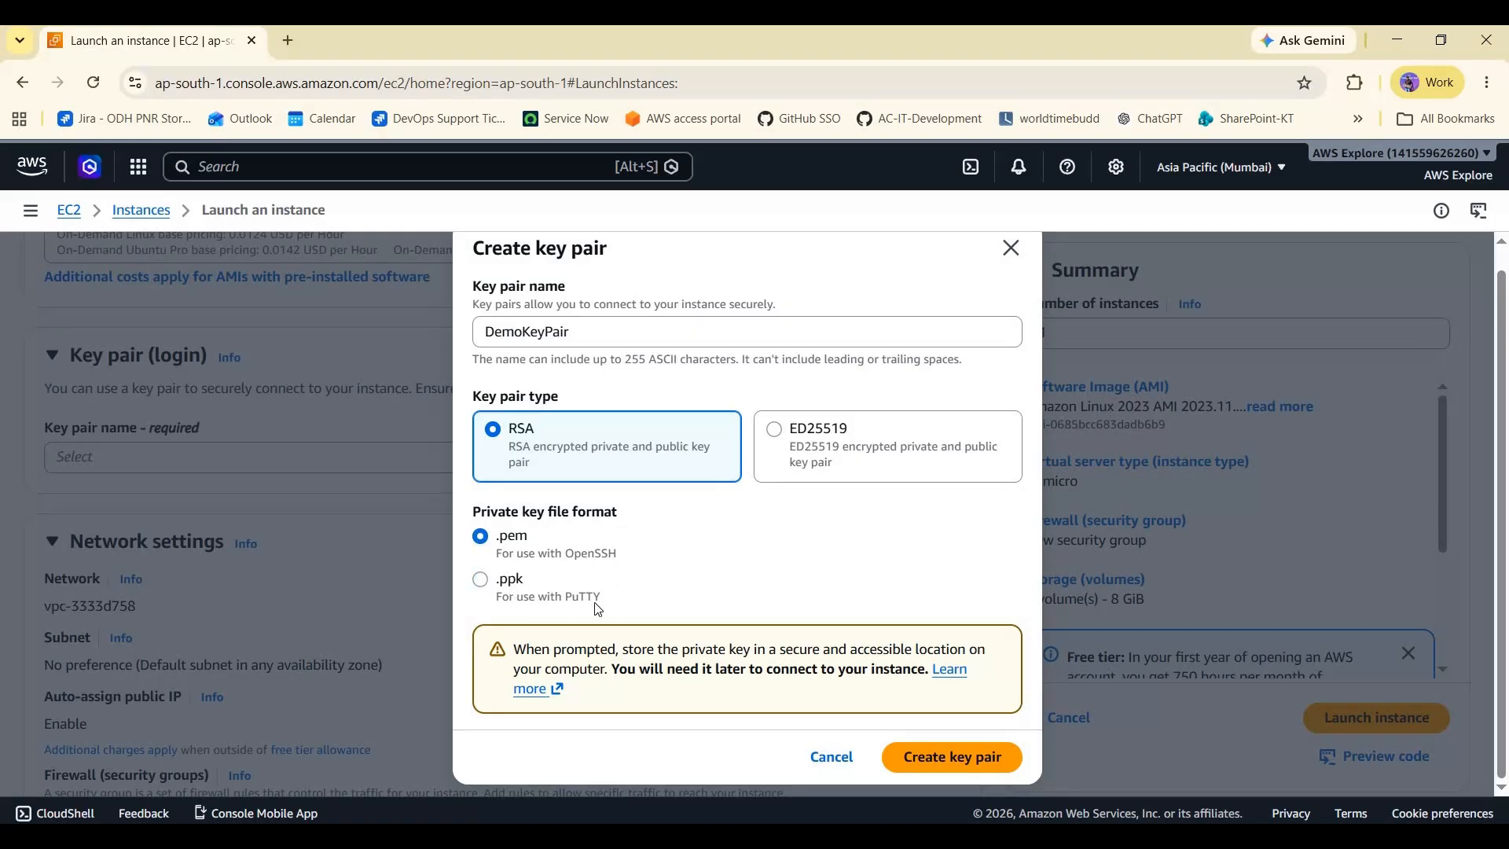
{"action": "left_click", "coordinate": [515, 582]}
{"action": "left_click", "coordinate": [954, 761]}
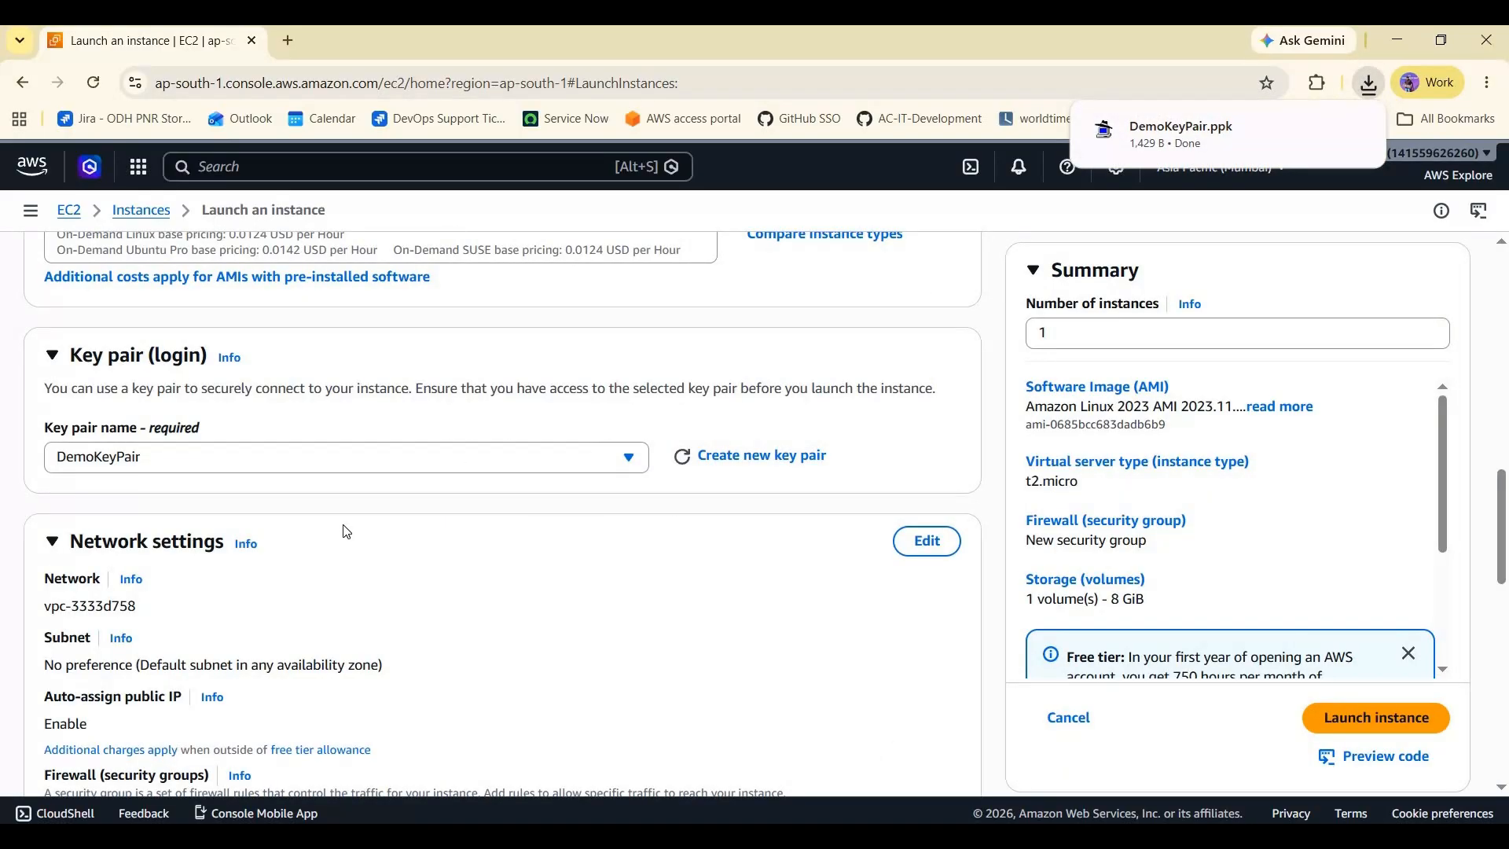
Step: Review the new instance's key pair, network, security group and storage settings without changing them
{"action": "scroll", "coordinate": [307, 488], "scroll_direction": "down", "scroll_amount": 4}
{"action": "scroll", "coordinate": [47, 349], "scroll_direction": "up", "scroll_amount": 2}
{"action": "scroll", "coordinate": [47, 348], "scroll_direction": "down", "scroll_amount": 1}
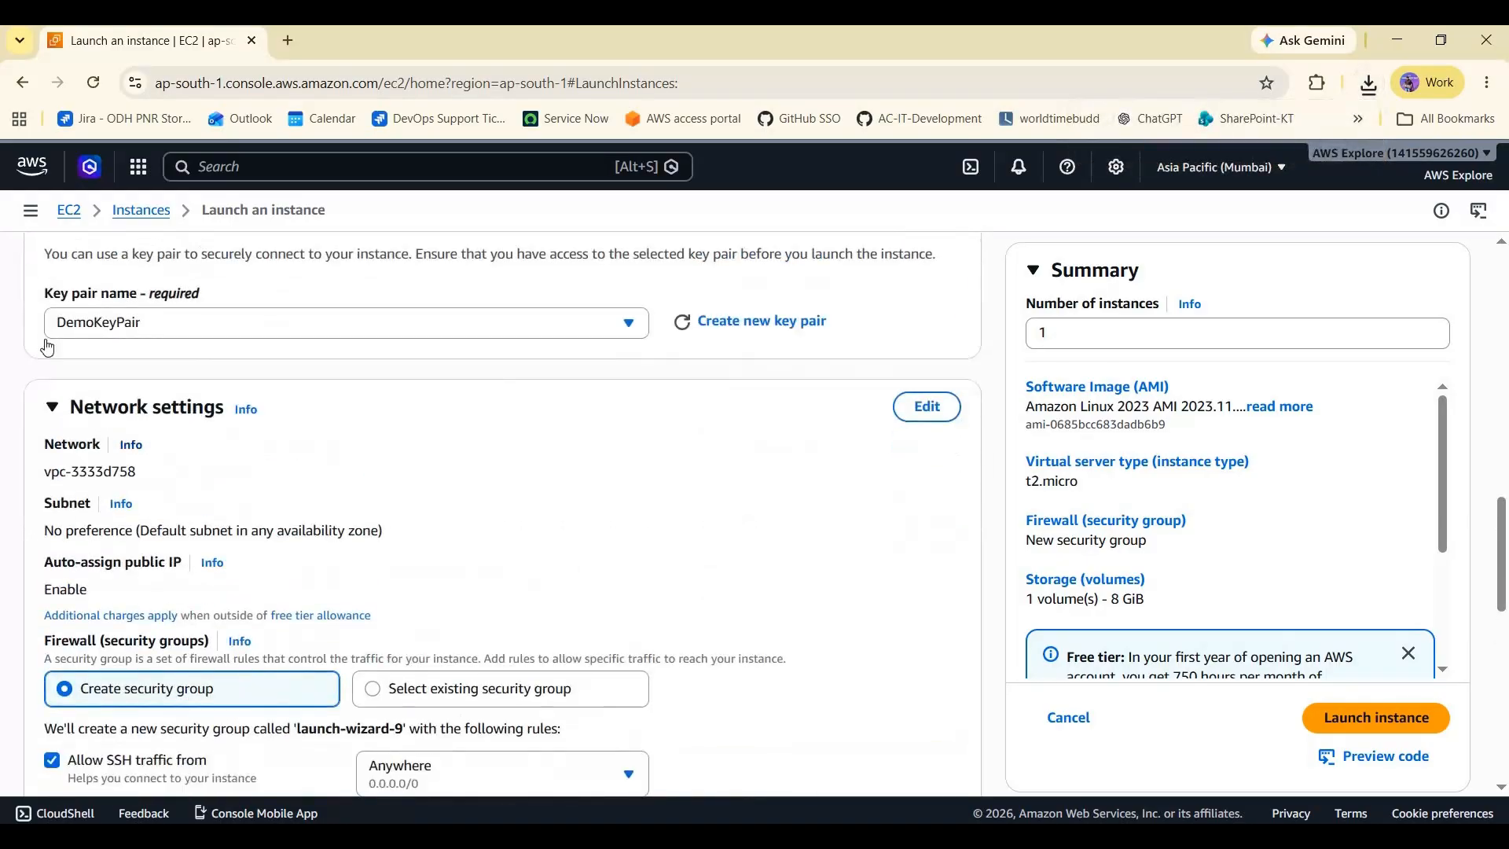
{"action": "scroll", "coordinate": [47, 348], "scroll_direction": "down", "scroll_amount": 1}
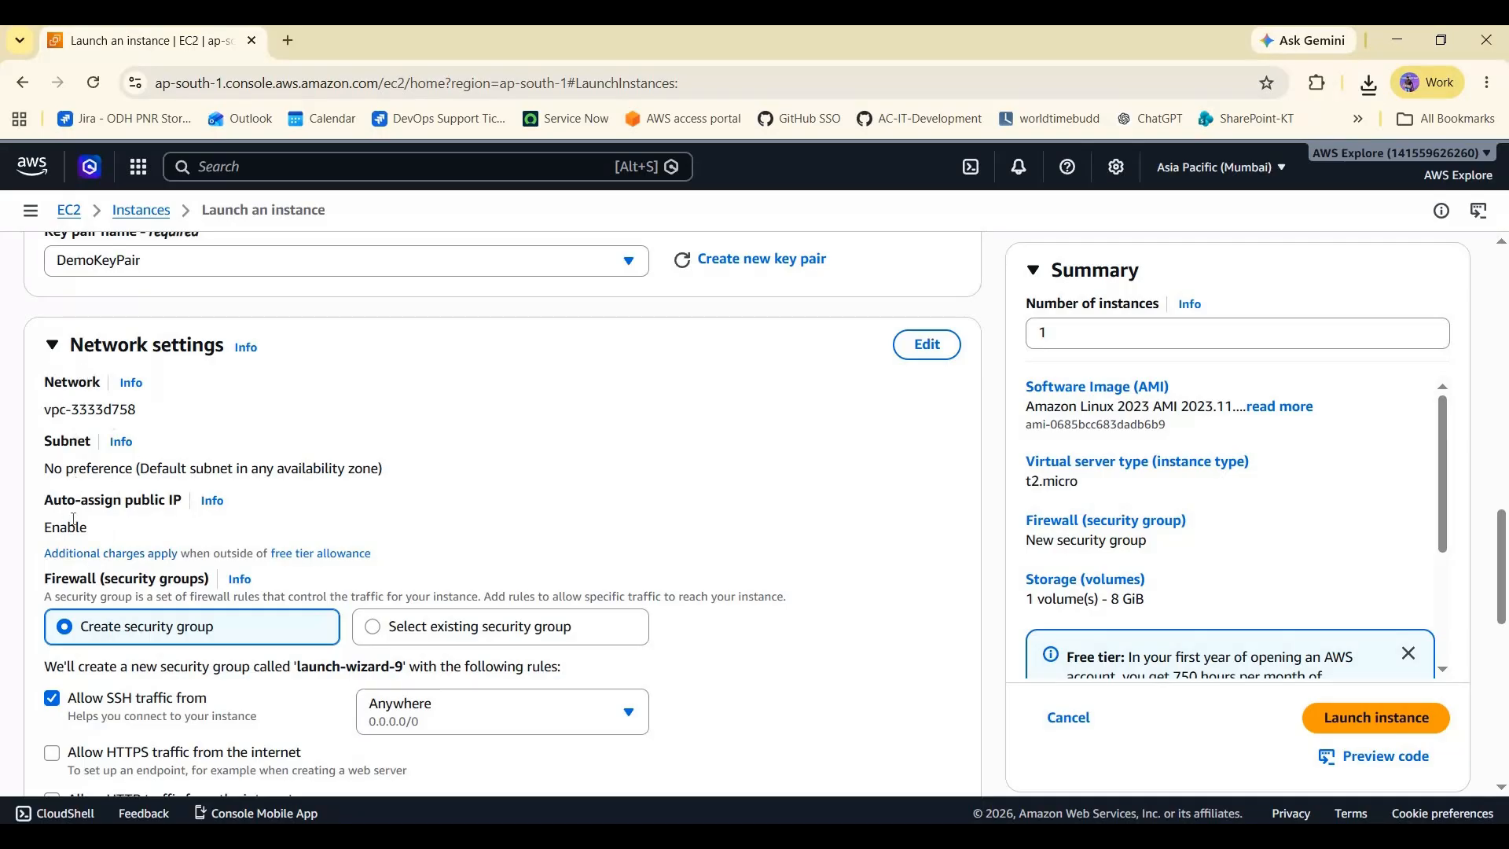
{"action": "scroll", "coordinate": [284, 566], "scroll_direction": "down", "scroll_amount": 3}
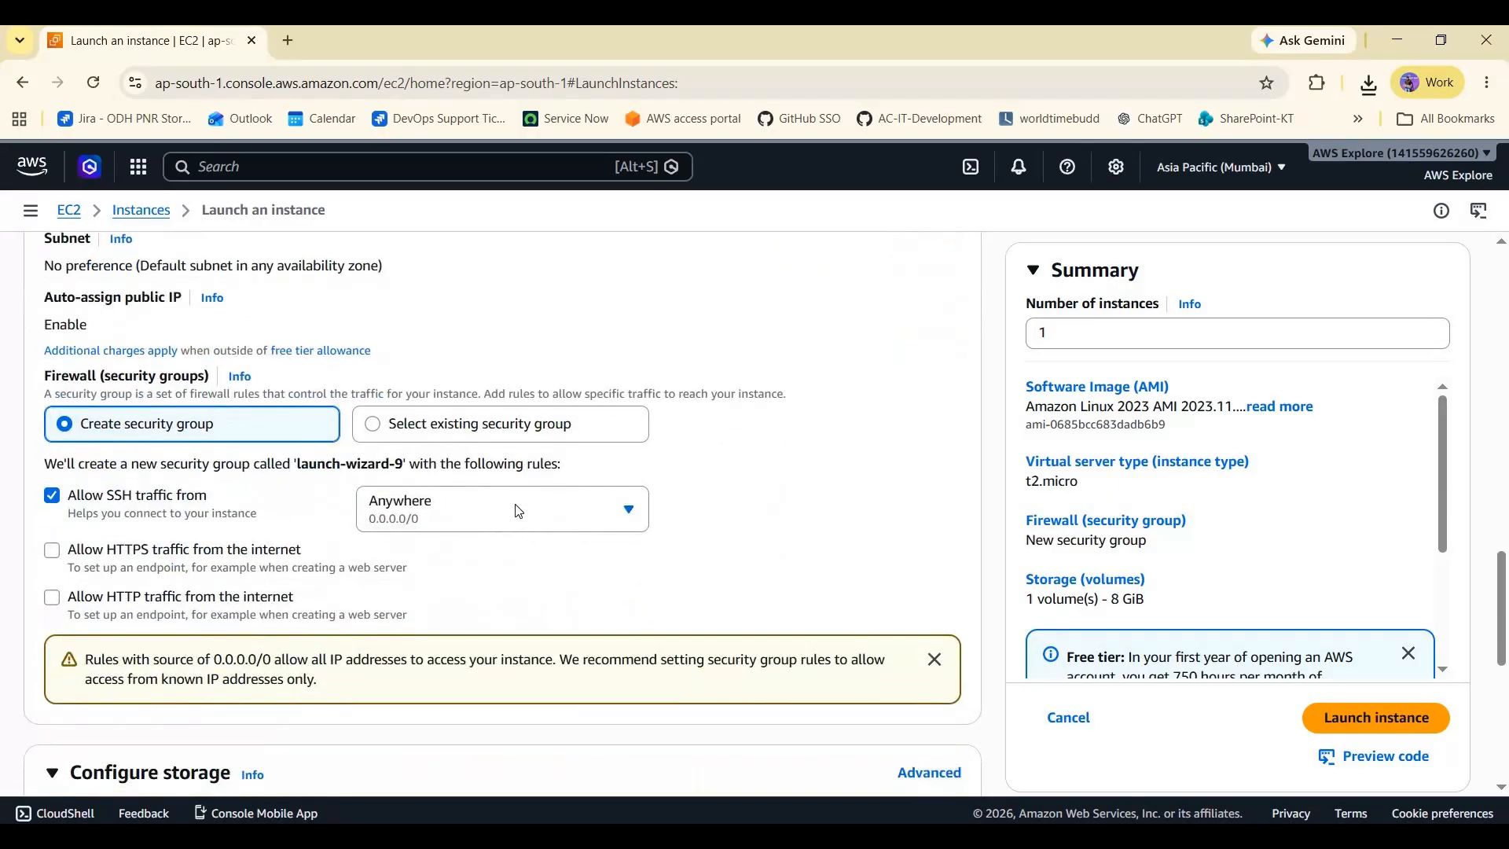
{"action": "scroll", "coordinate": [482, 523], "scroll_direction": "down", "scroll_amount": 3}
{"action": "scroll", "coordinate": [844, 510], "scroll_direction": "up", "scroll_amount": 3}
{"action": "scroll", "coordinate": [472, 535], "scroll_direction": "down", "scroll_amount": 3}
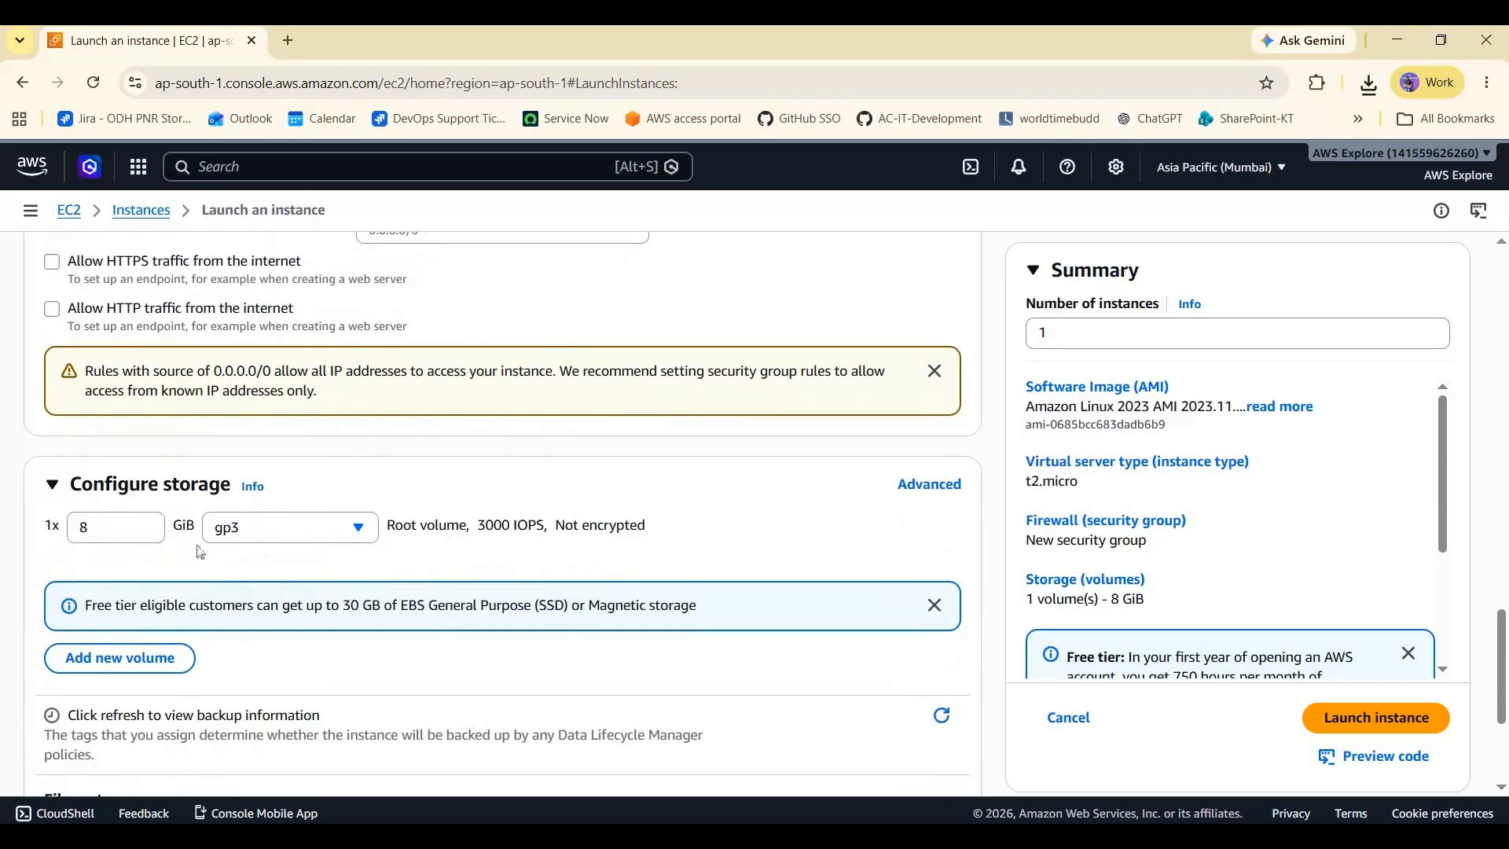
{"action": "scroll", "coordinate": [78, 312], "scroll_direction": "down", "scroll_amount": 2}
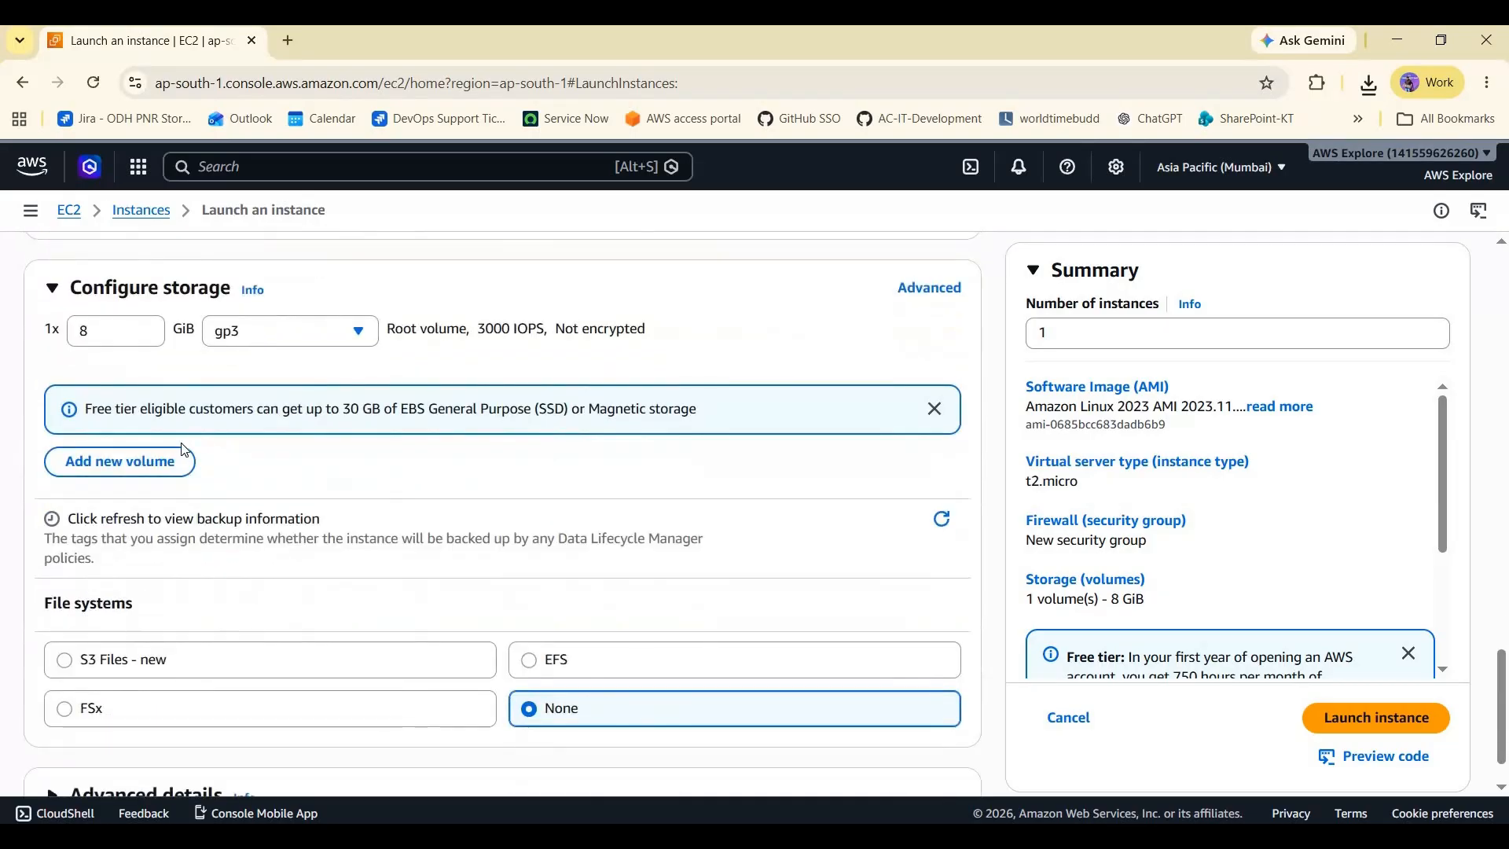
{"action": "scroll", "coordinate": [717, 696], "scroll_direction": "down", "scroll_amount": 2}
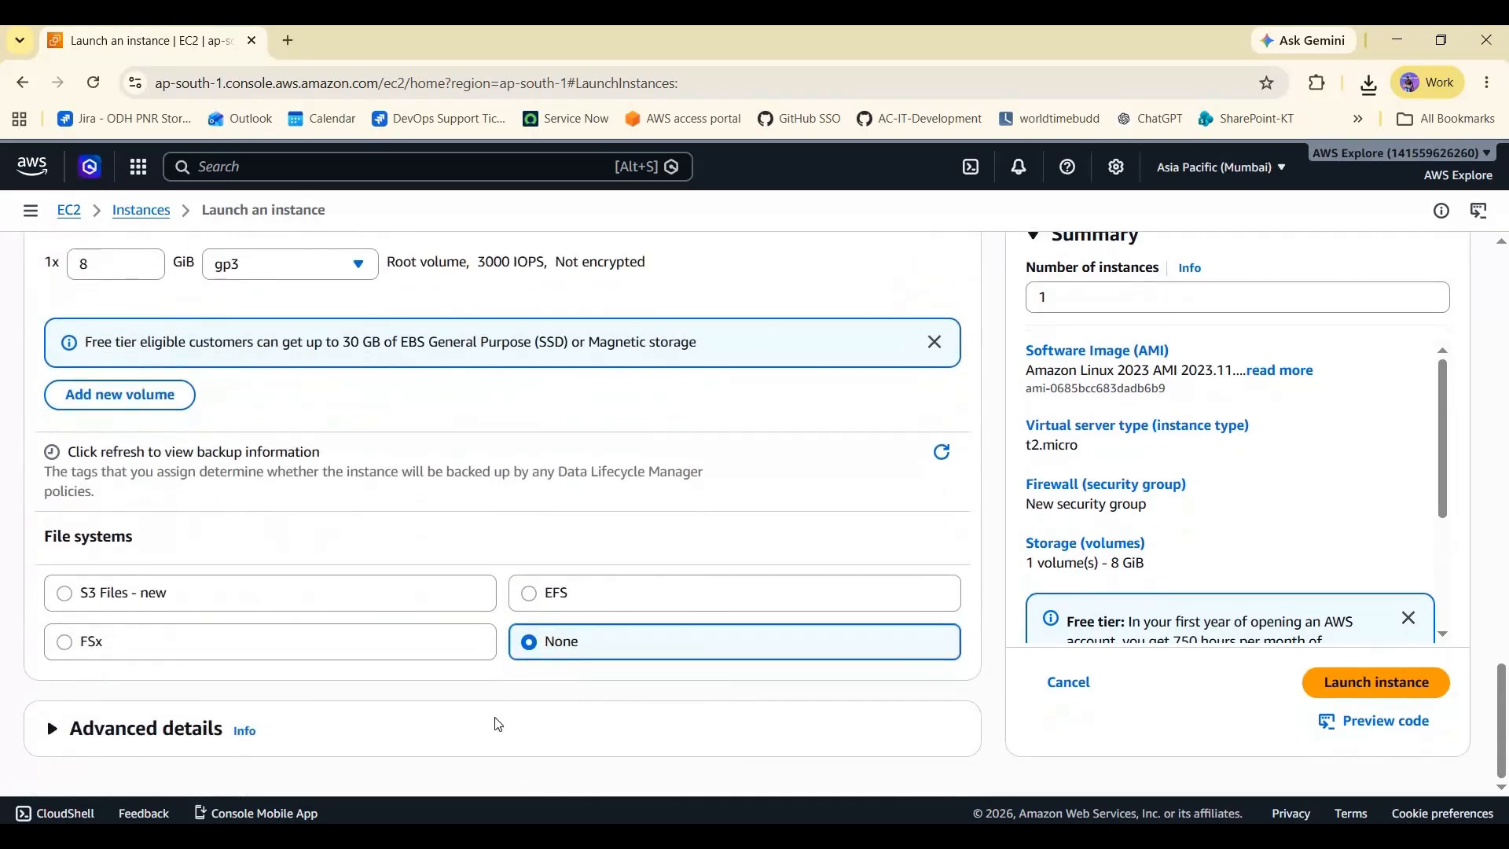
Step: Expand the advanced details and review the optional launch settings down to the user data field
{"action": "left_click", "coordinate": [90, 729]}
{"action": "scroll", "coordinate": [306, 509], "scroll_direction": "down", "scroll_amount": 4}
{"action": "scroll", "coordinate": [206, 426], "scroll_direction": "down", "scroll_amount": 1}
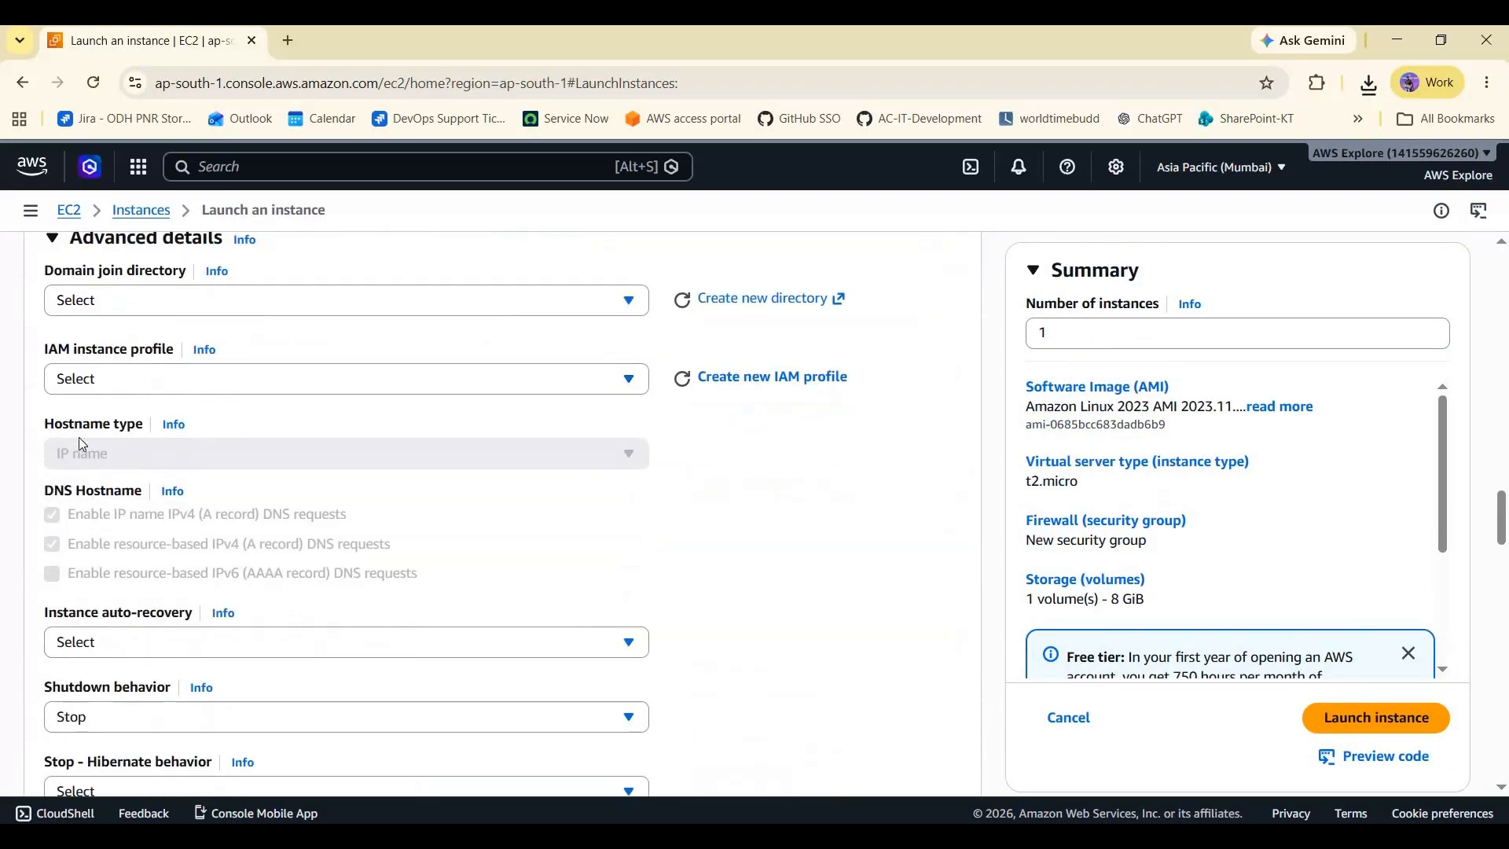
{"action": "scroll", "coordinate": [82, 445], "scroll_direction": "down", "scroll_amount": 3}
{"action": "scroll", "coordinate": [79, 428], "scroll_direction": "down", "scroll_amount": 8}
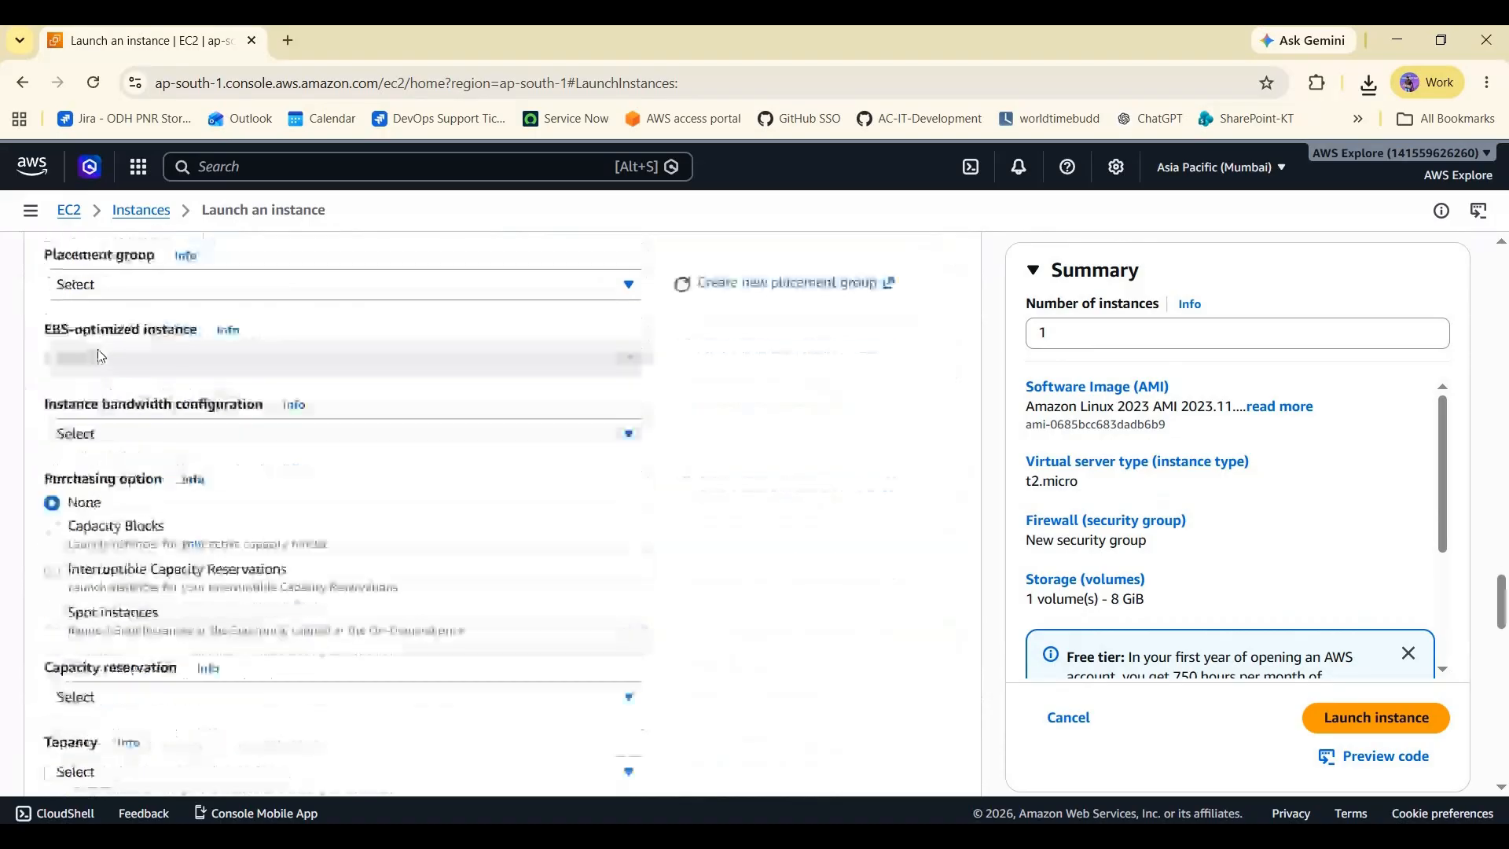
{"action": "scroll", "coordinate": [152, 475], "scroll_direction": "down", "scroll_amount": 3}
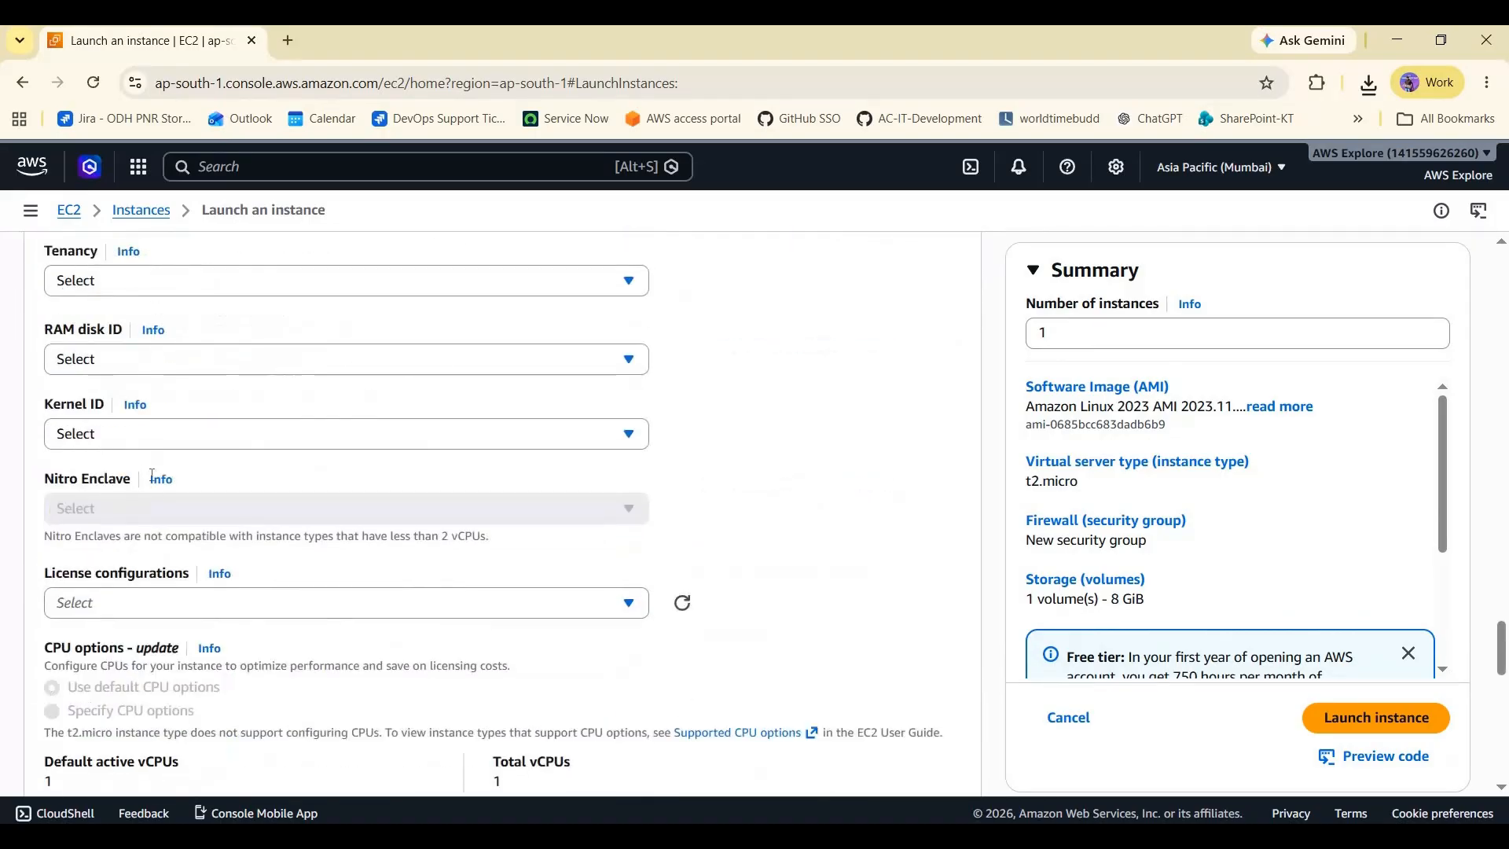
{"action": "scroll", "coordinate": [120, 443], "scroll_direction": "down", "scroll_amount": 4}
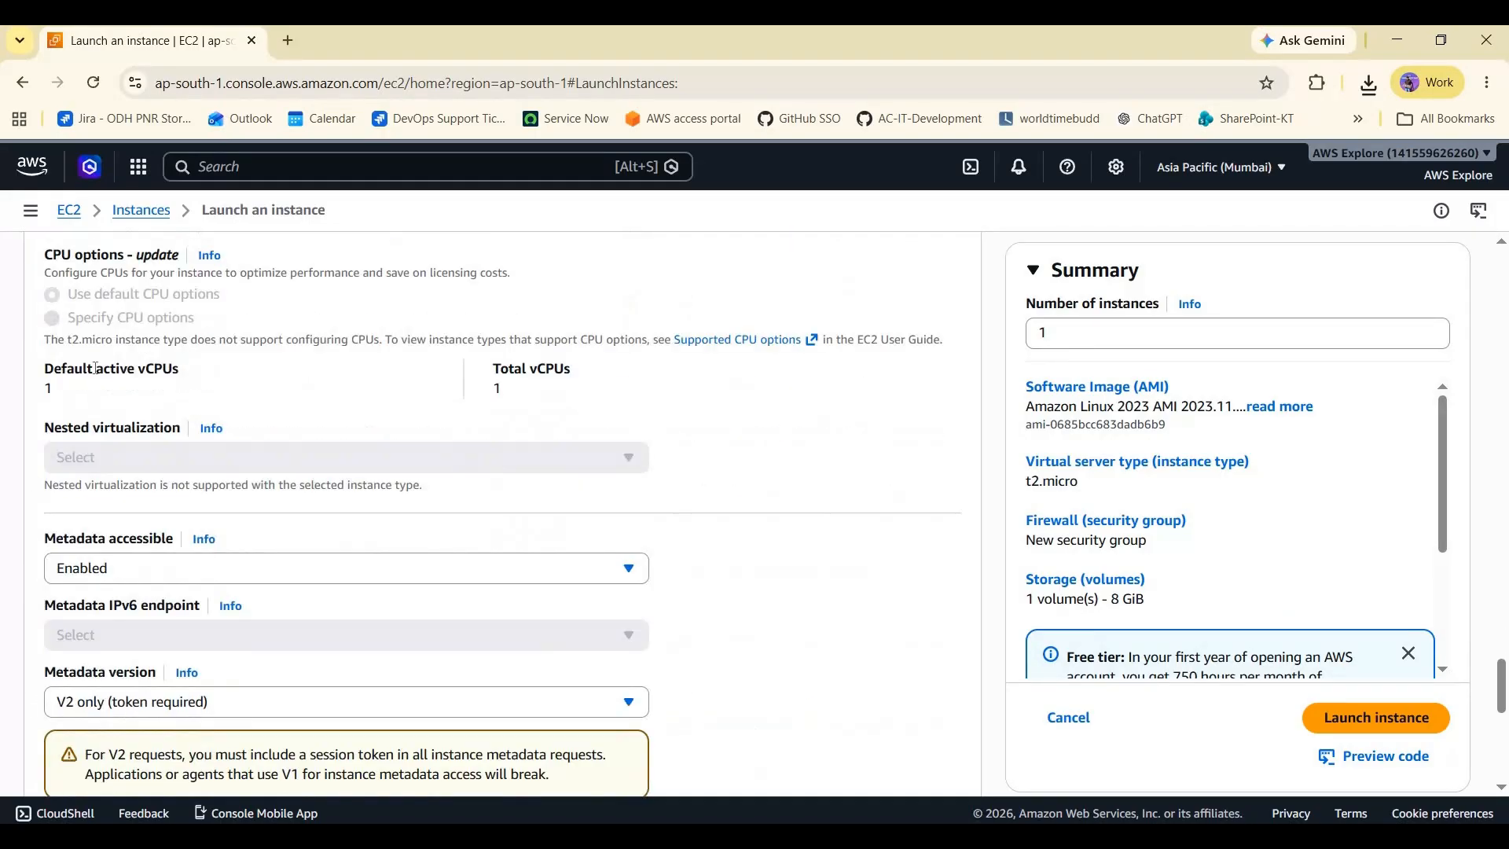
{"action": "scroll", "coordinate": [273, 448], "scroll_direction": "down", "scroll_amount": 8}
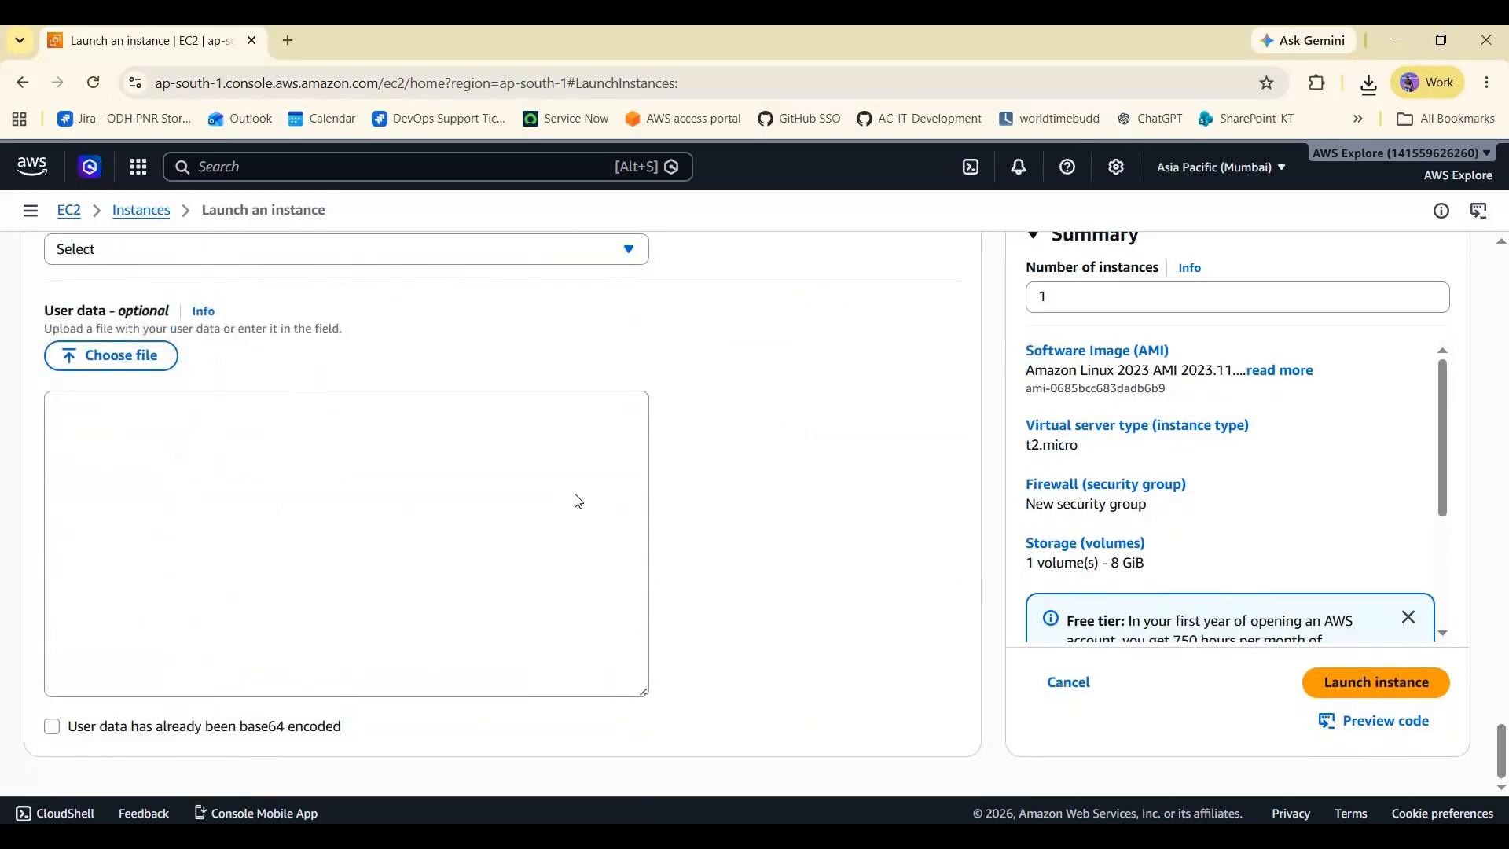
Step: Launch the configured instance and go to the list of EC2 instances
{"action": "scroll", "coordinate": [578, 501], "scroll_direction": "up", "scroll_amount": 3}
{"action": "scroll", "coordinate": [683, 487], "scroll_direction": "up", "scroll_amount": 20}
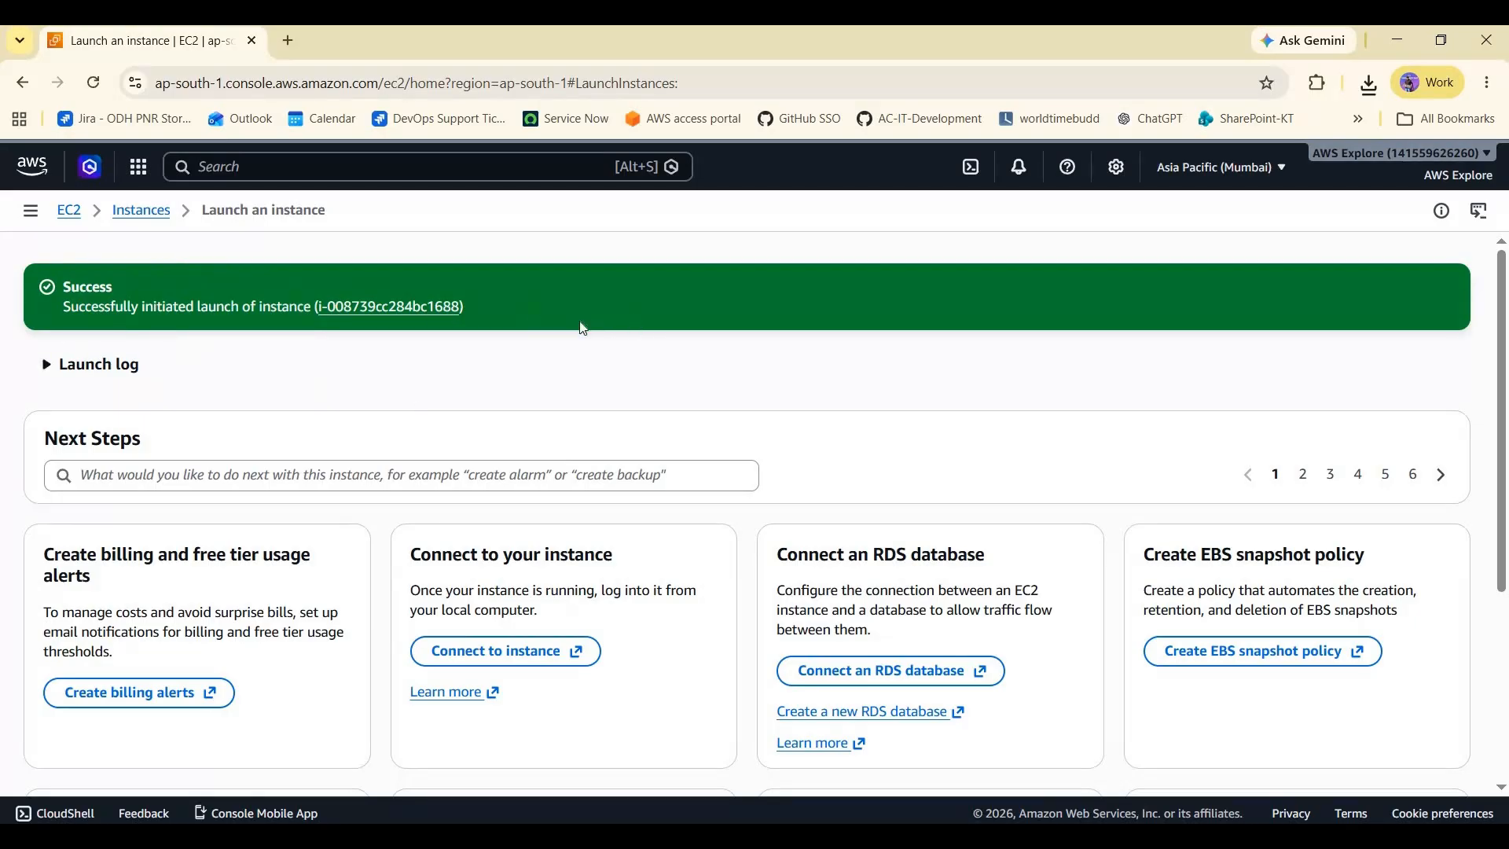
{"action": "left_click_drag", "start_coordinate": [583, 328], "coordinate": [157, 308]}
{"action": "left_click", "coordinate": [510, 526]}
{"action": "scroll", "coordinate": [262, 408], "scroll_direction": "down", "scroll_amount": 3}
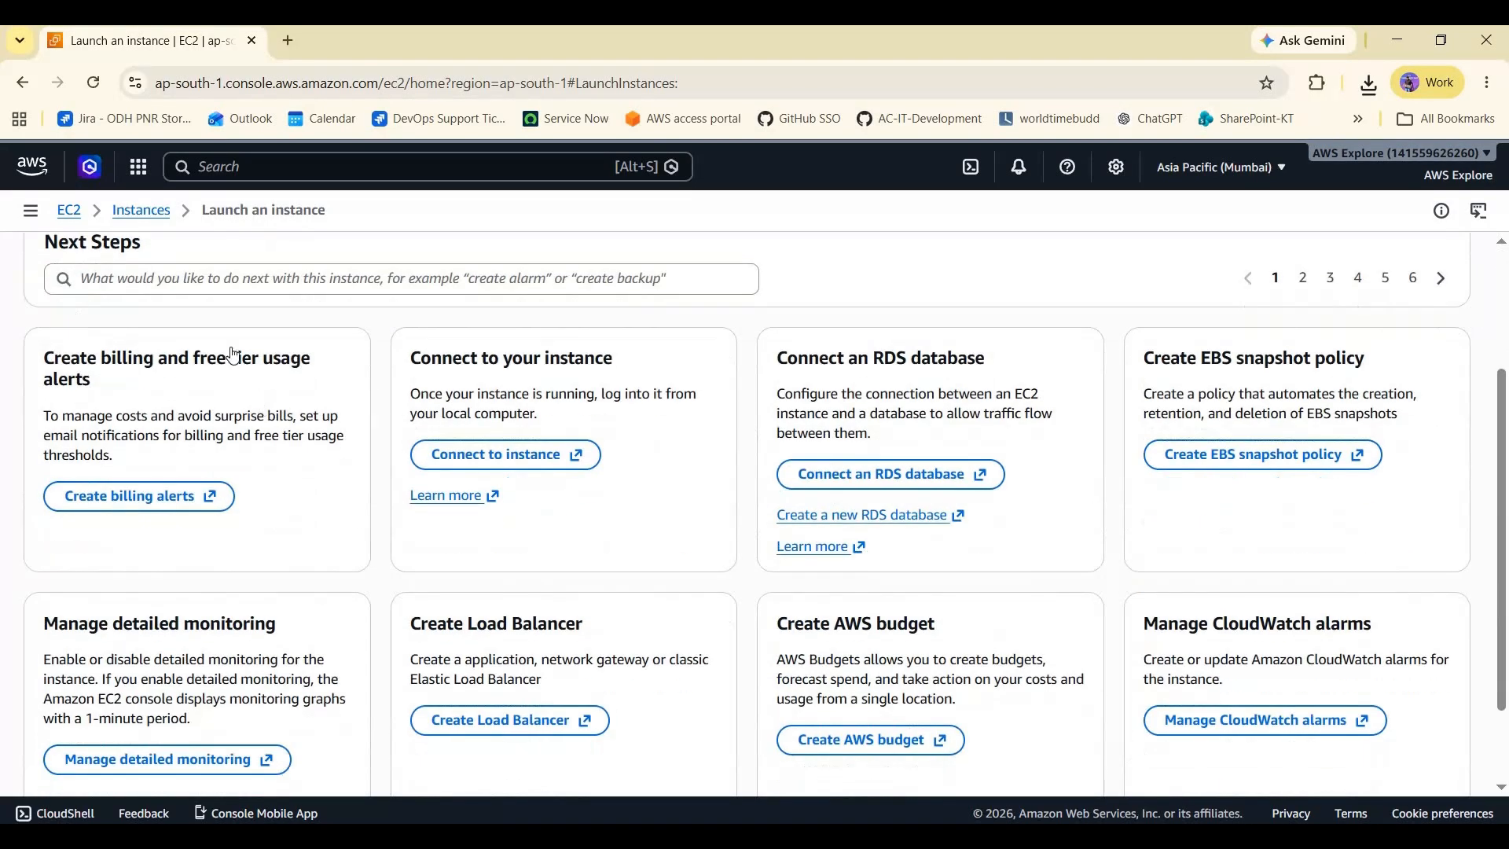
{"action": "scroll", "coordinate": [153, 224], "scroll_direction": "up", "scroll_amount": 3}
{"action": "left_click", "coordinate": [142, 211]}
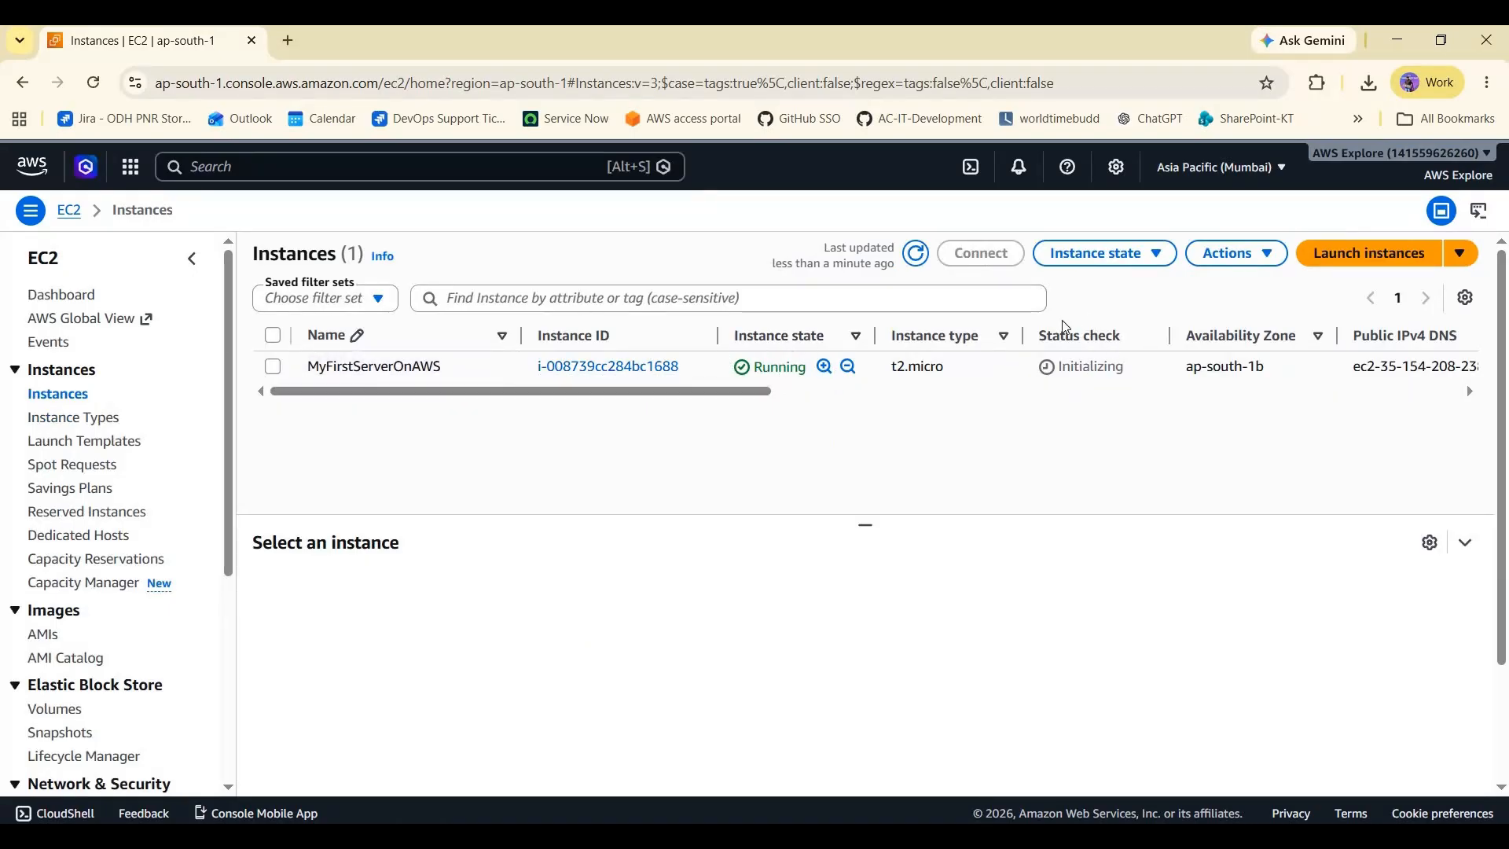
Step: Examine the status check and the remaining columns for MyFirstServerOnAWS in the instances list
{"action": "left_click_drag", "start_coordinate": [1097, 338], "coordinate": [1051, 373]}
{"action": "scroll", "coordinate": [1375, 436], "scroll_direction": "right", "scroll_amount": 10}
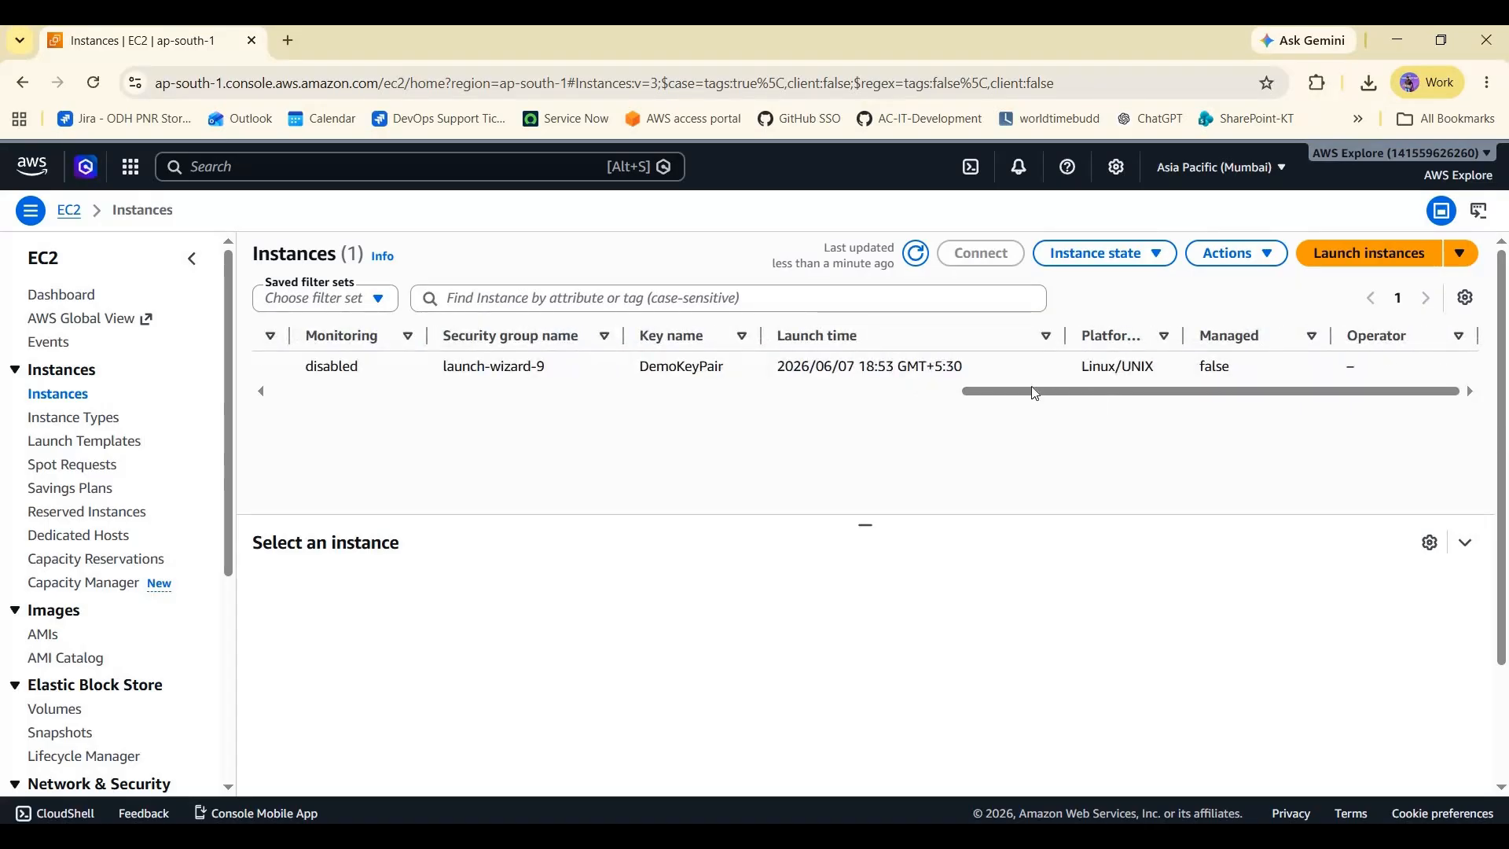
{"action": "scroll", "coordinate": [897, 392], "scroll_direction": "left", "scroll_amount": 5}
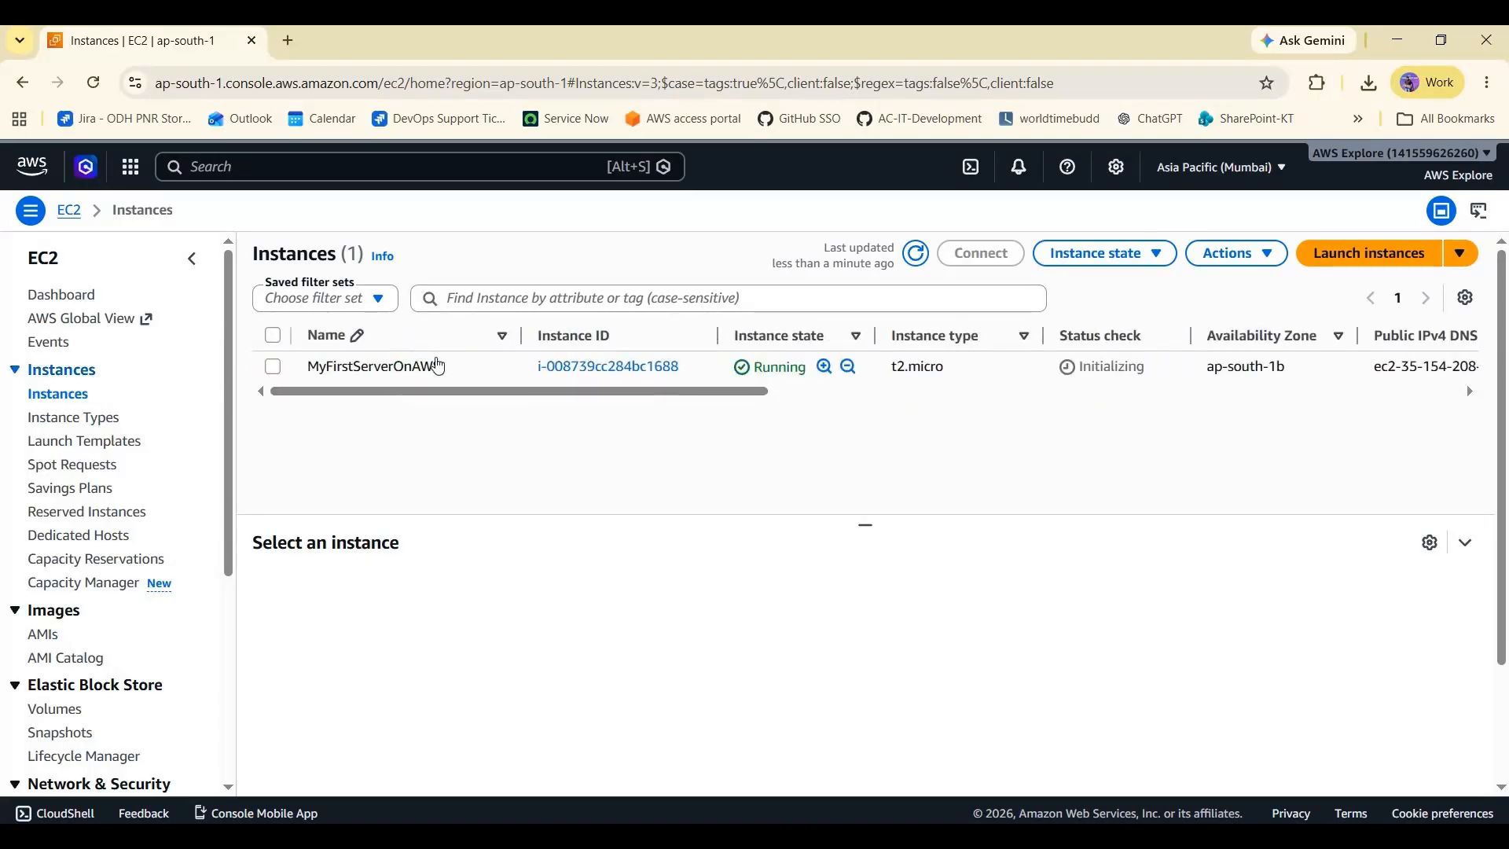
Step: Review the instance summary of MyFirstServerOnAWS and open its connection options
{"action": "left_click", "coordinate": [642, 376]}
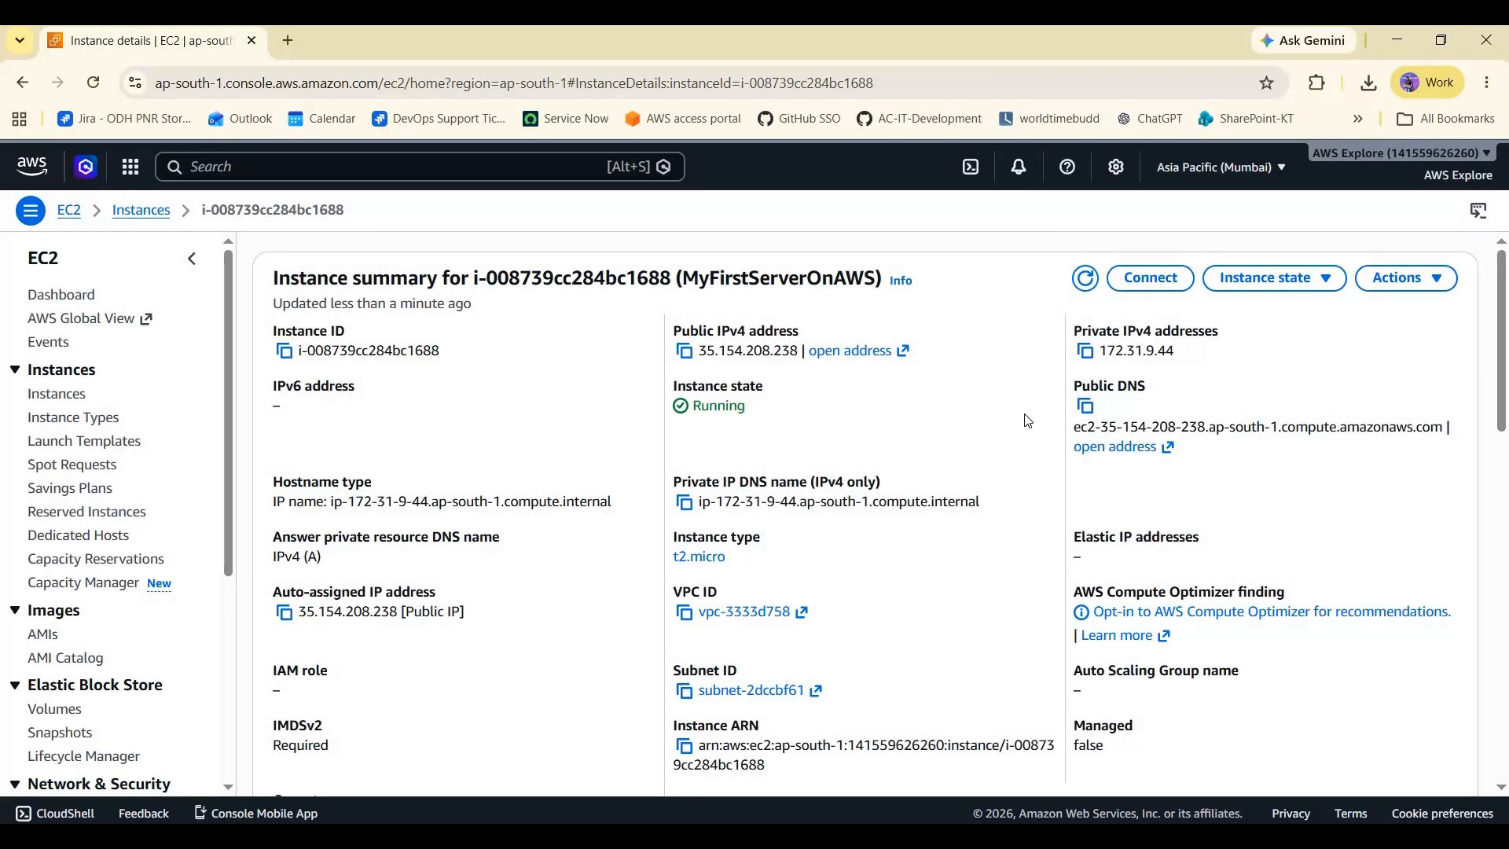
{"action": "scroll", "coordinate": [1199, 287], "scroll_direction": "down", "scroll_amount": 7}
{"action": "scroll", "coordinate": [1199, 287], "scroll_direction": "up", "scroll_amount": 7}
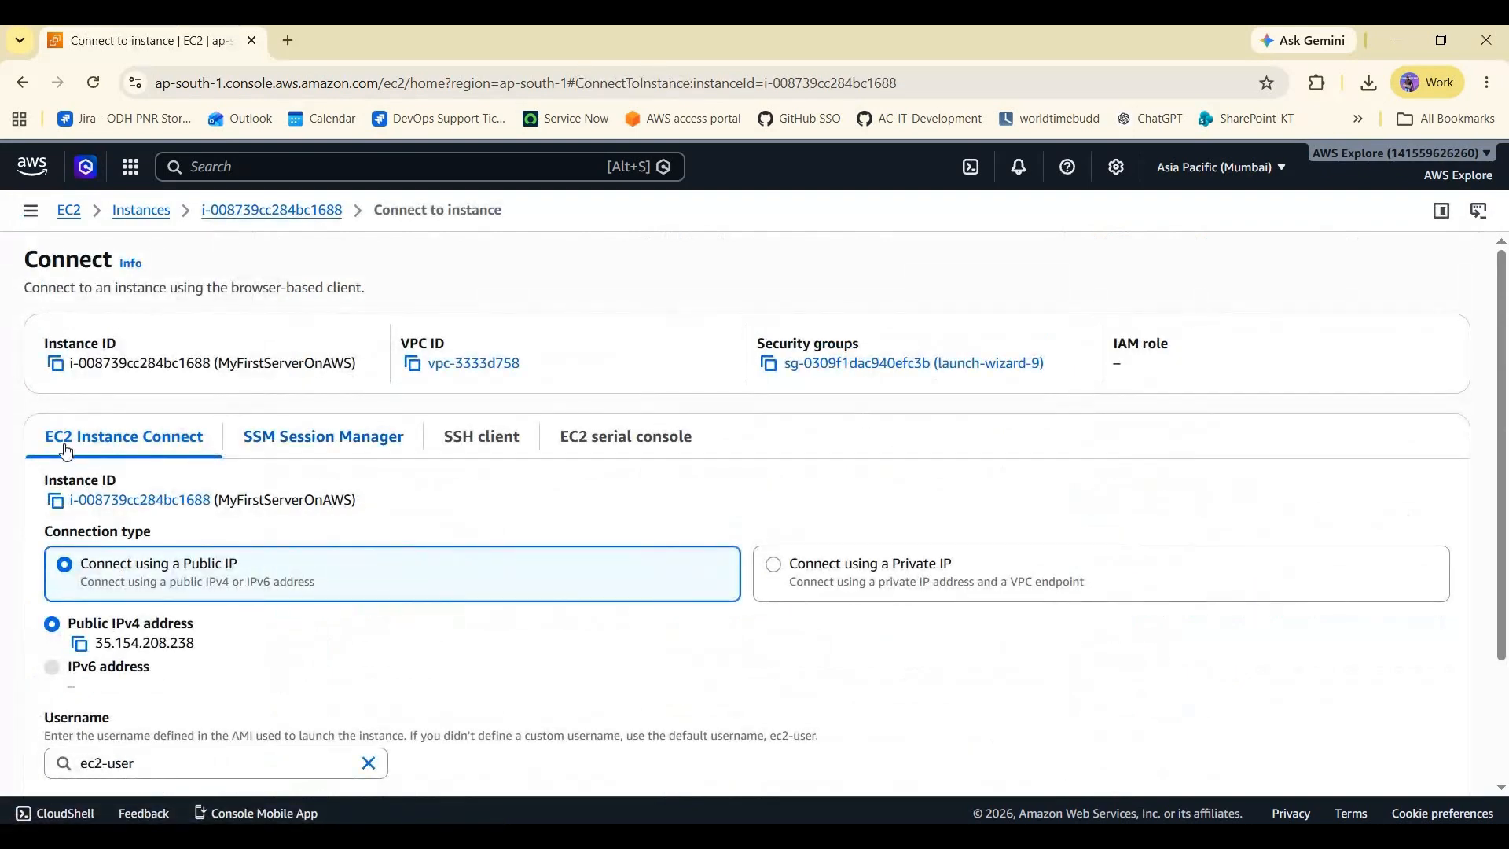
Step: Review the EC2 Instance Connect, SSM Session Manager and SSH client connection methods for the instance
{"action": "scroll", "coordinate": [325, 337], "scroll_direction": "down", "scroll_amount": 1}
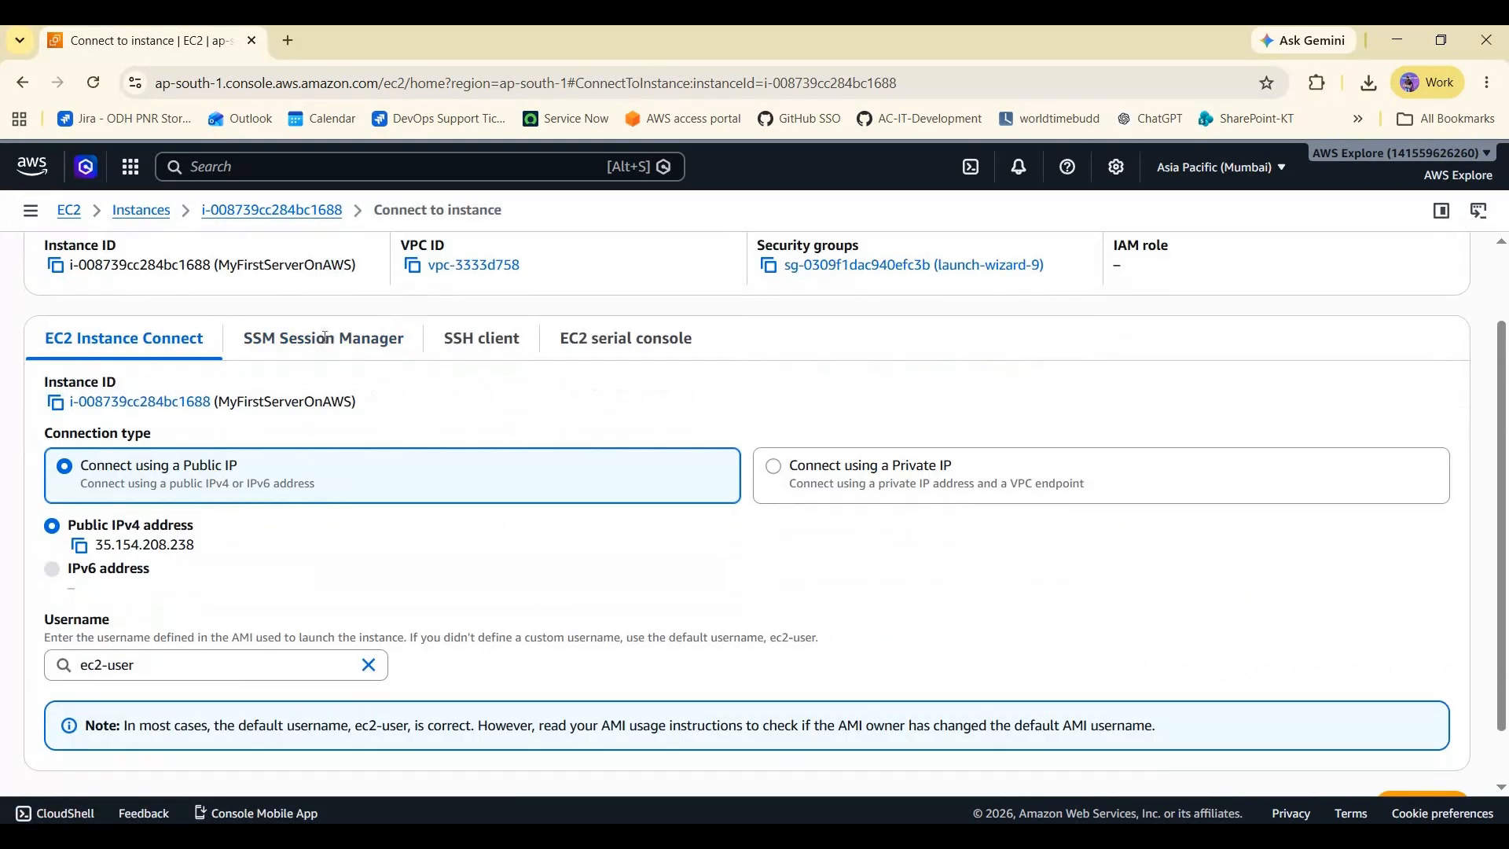
{"action": "left_click", "coordinate": [262, 338]}
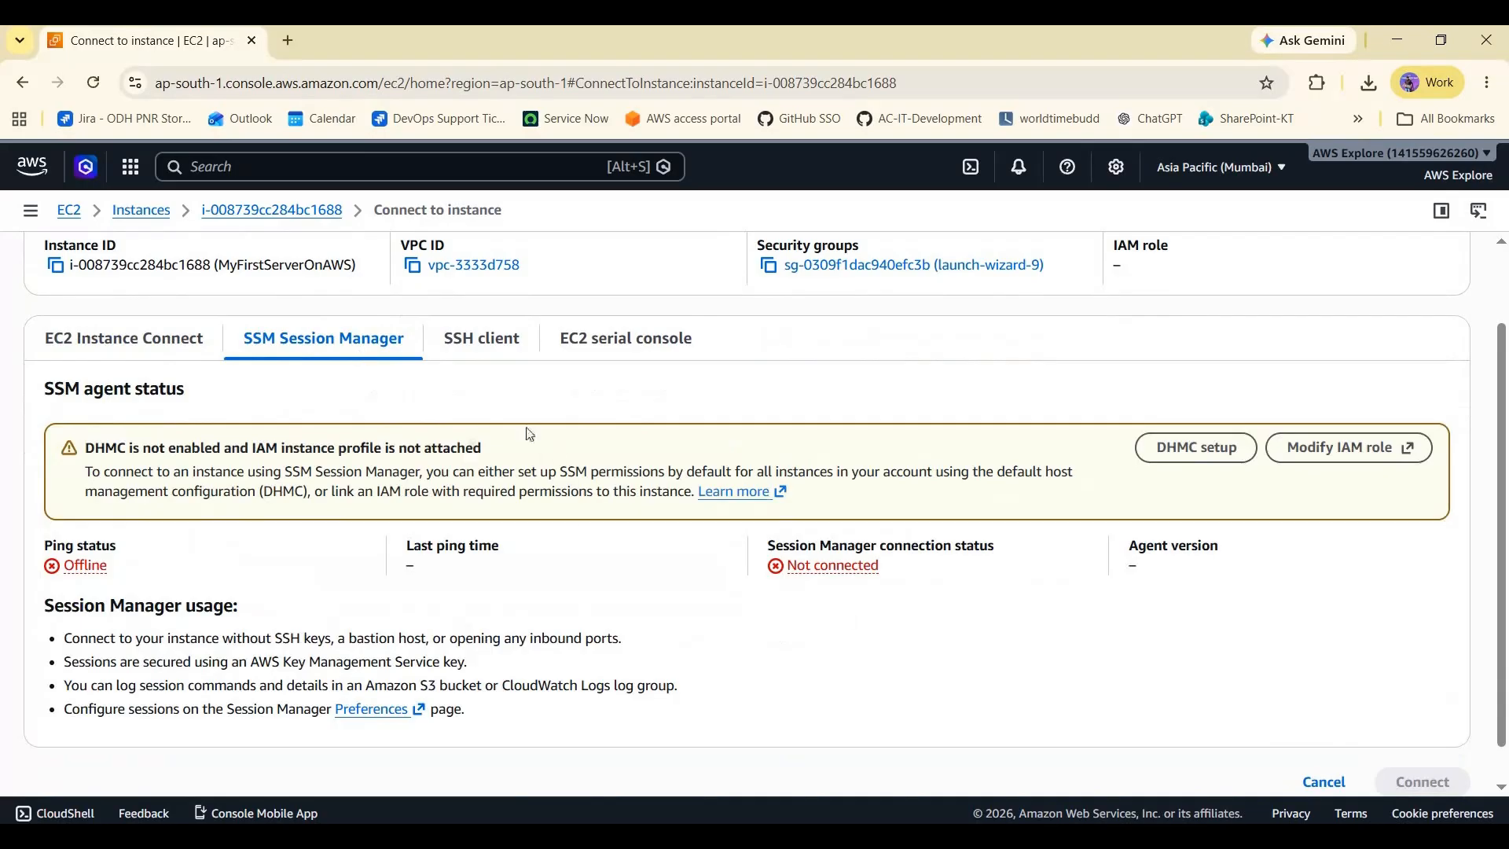
{"action": "left_click", "coordinate": [481, 339]}
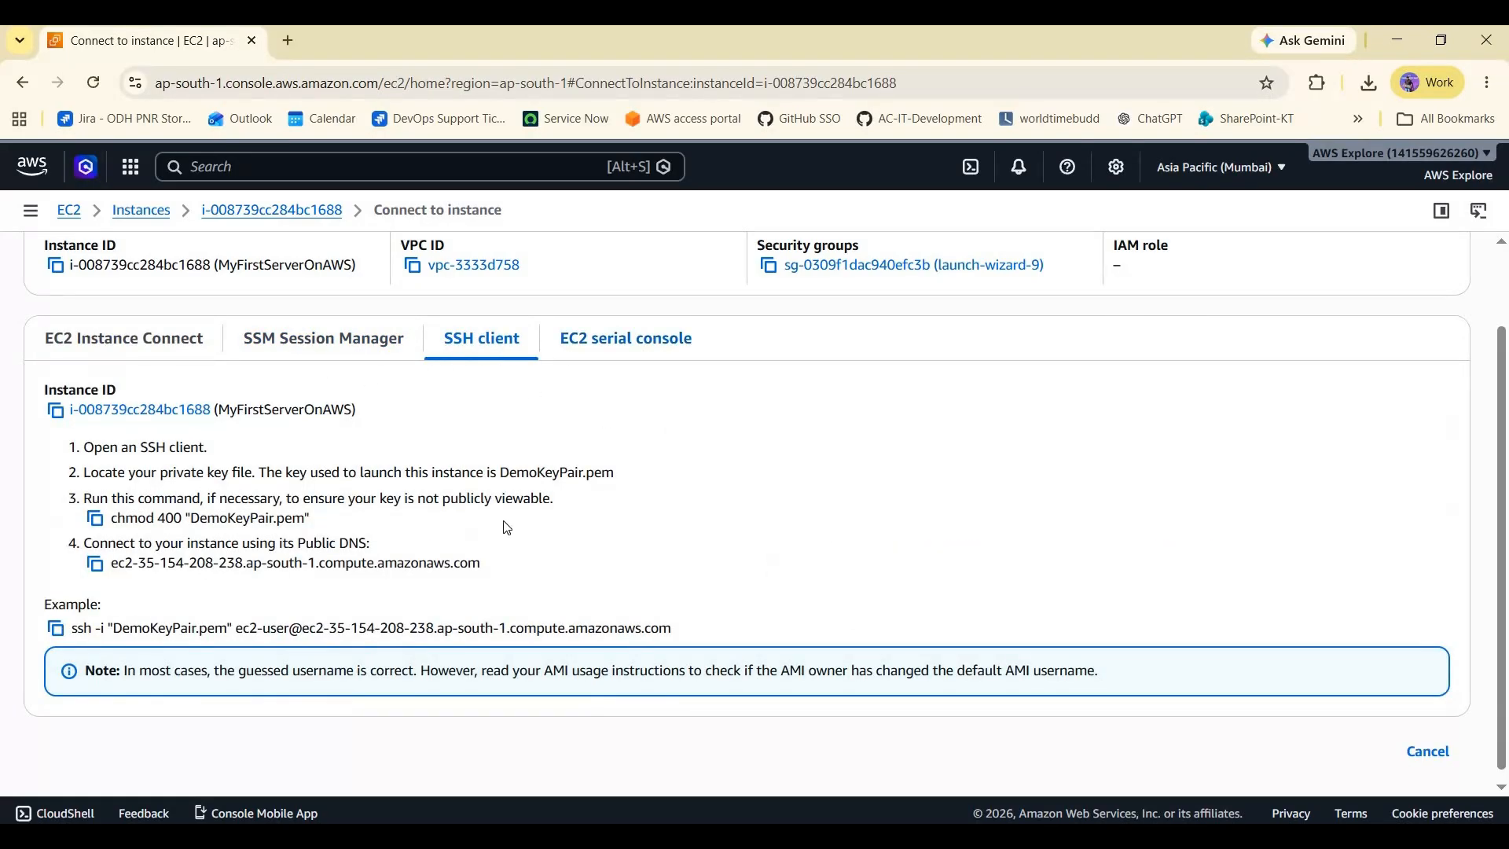
{"action": "left_click", "coordinate": [322, 337]}
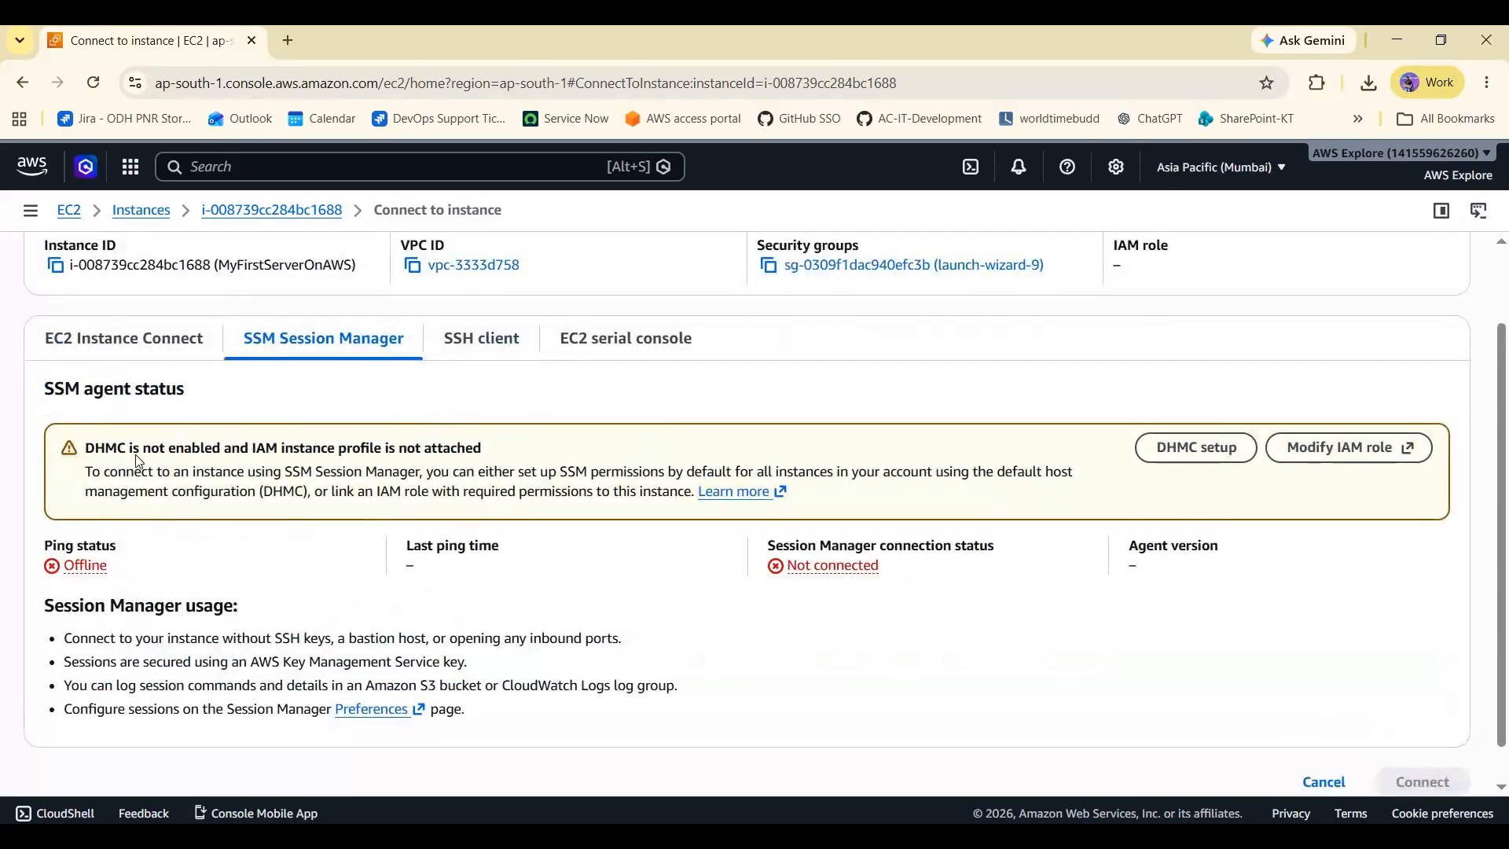
{"action": "scroll", "coordinate": [420, 437], "scroll_direction": "up", "scroll_amount": 2}
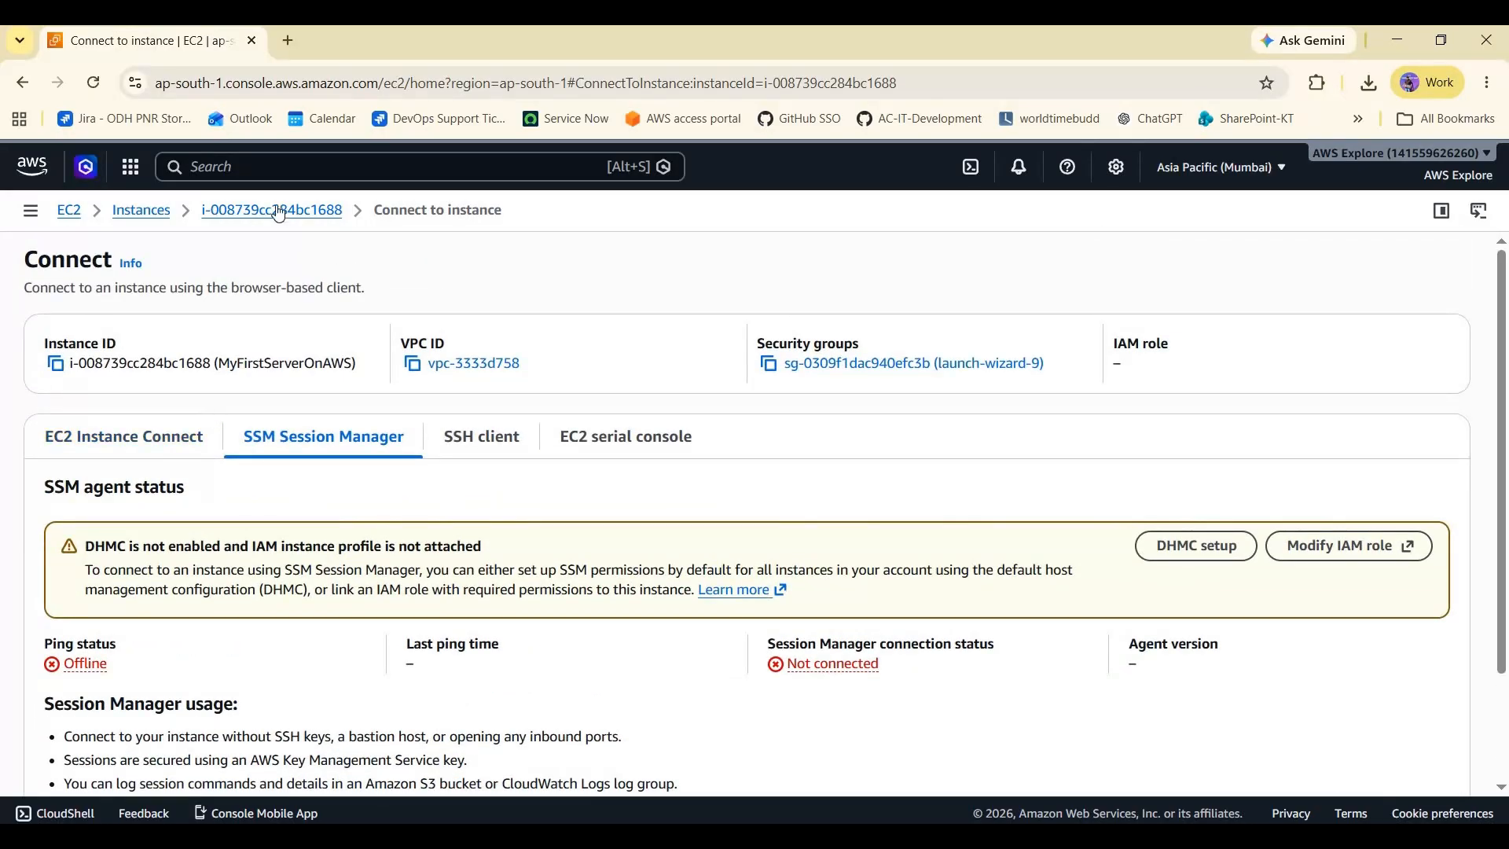
Step: Return to the instances list and refresh it to recheck the status check of MyFirstServerOnAWS
{"action": "left_click", "coordinate": [147, 211]}
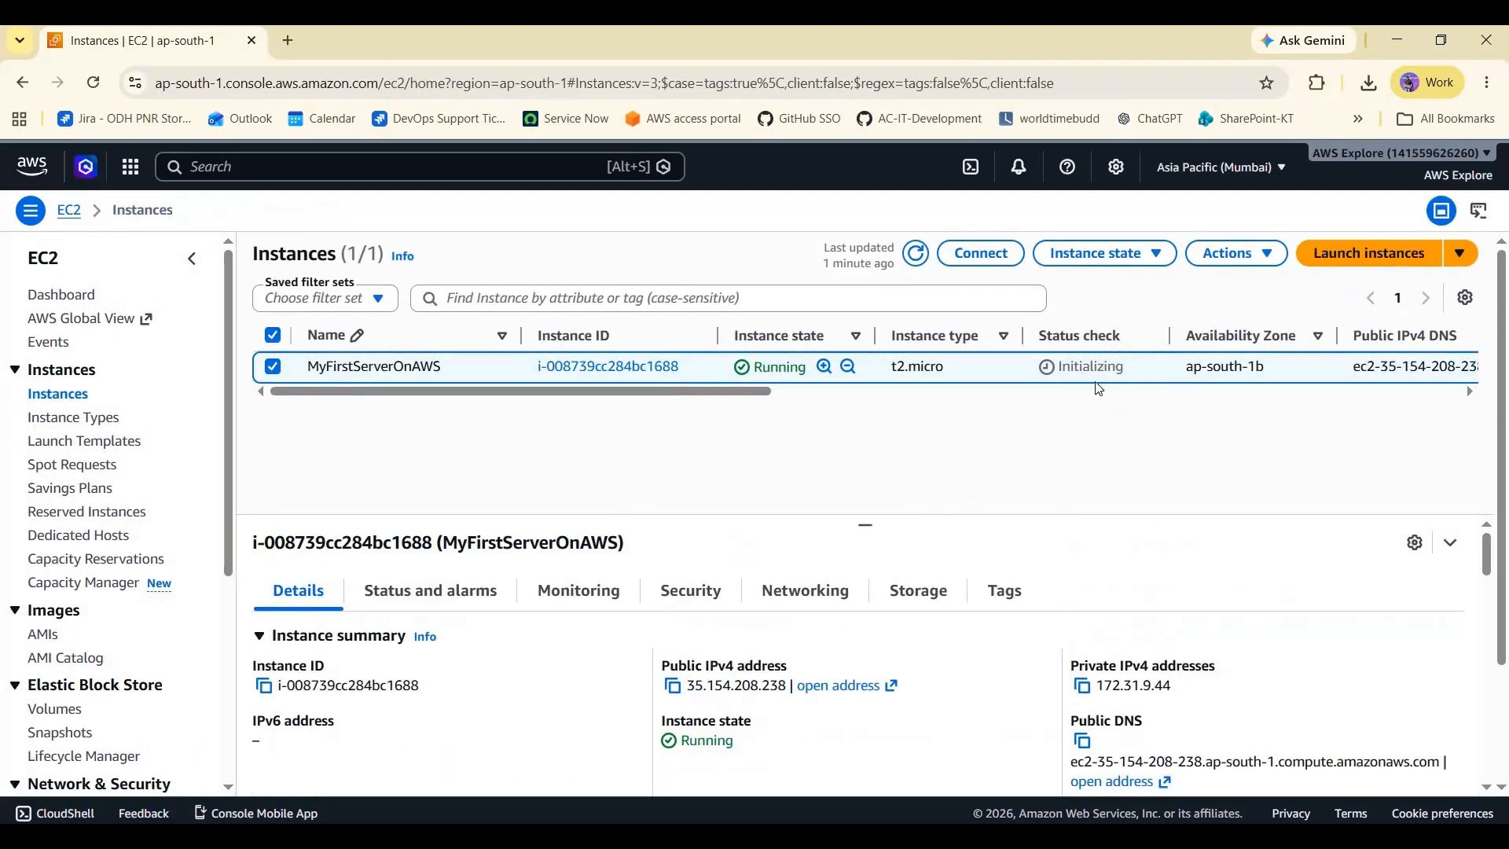
{"action": "left_click_drag", "start_coordinate": [1125, 368], "coordinate": [1075, 368]}
{"action": "left_click", "coordinate": [1034, 303]}
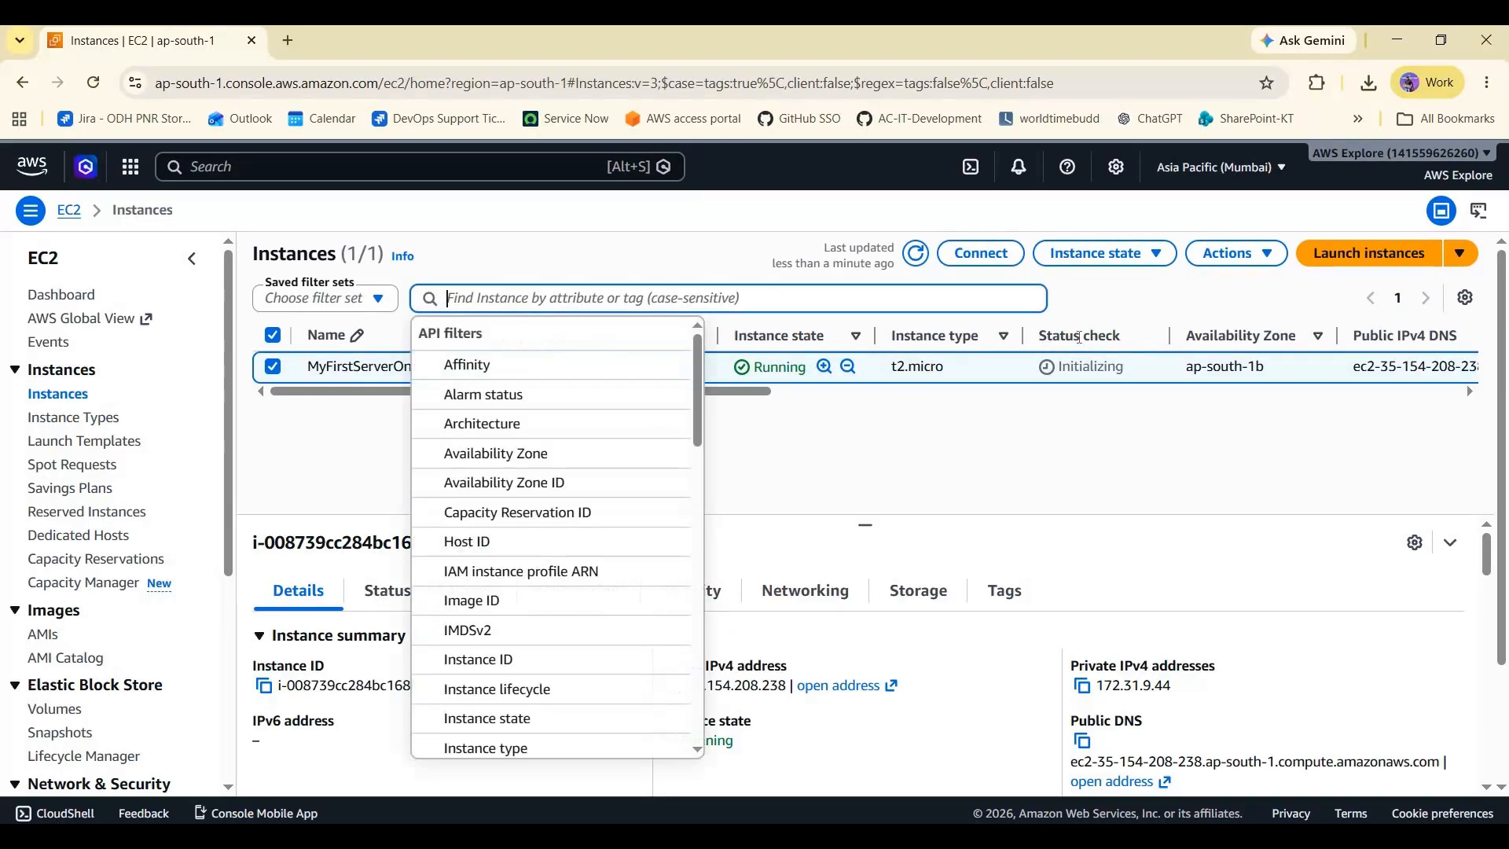
{"action": "left_click", "coordinate": [916, 254]}
{"action": "left_click", "coordinate": [916, 254]}
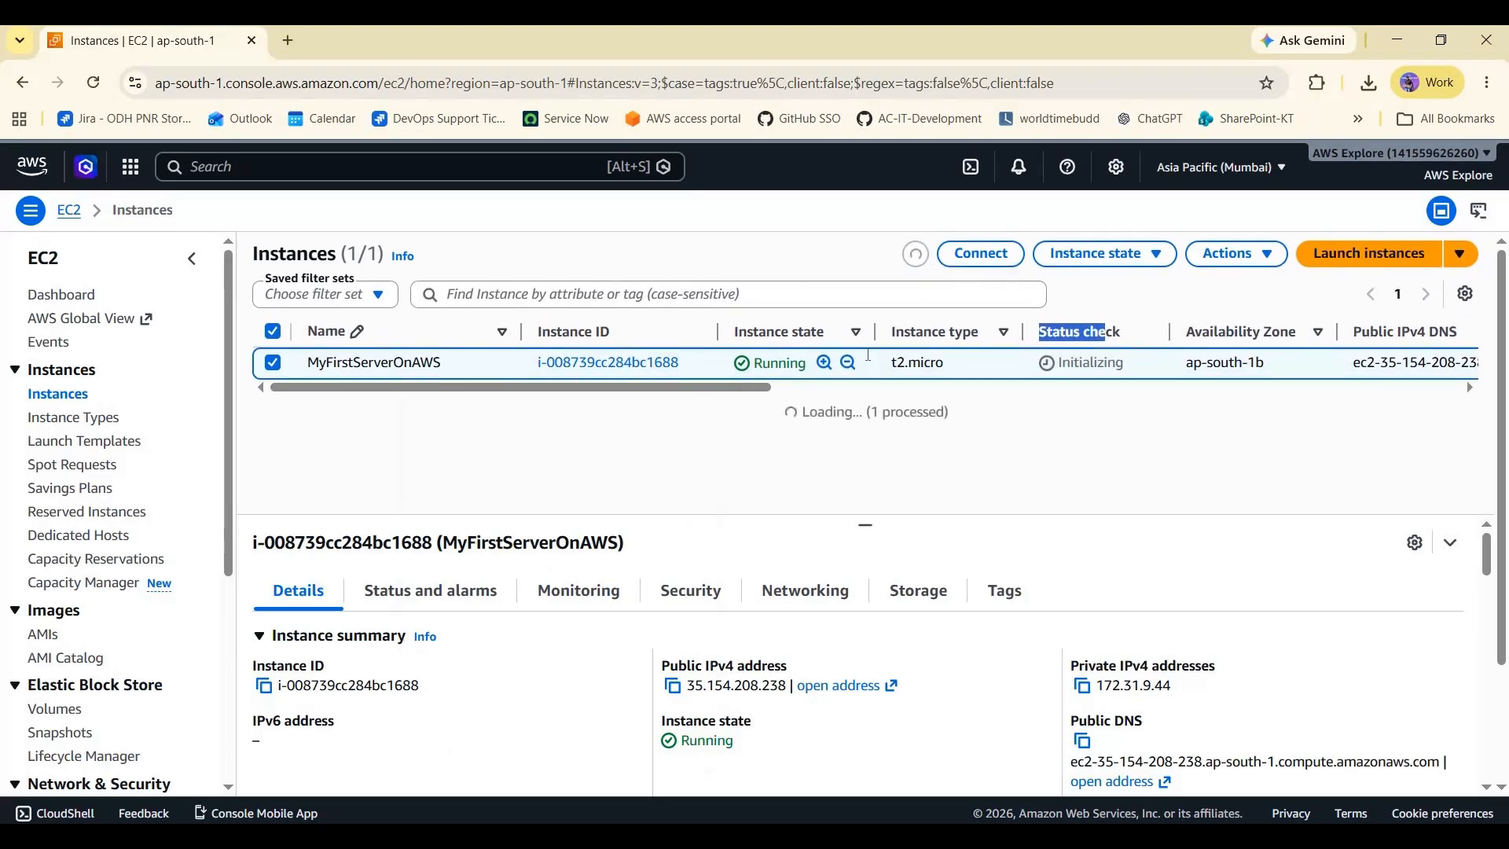
Step: Look through the instance's columns and open the details page of MyFirstServerOnAWS
{"action": "scroll", "coordinate": [422, 372], "scroll_direction": "right", "scroll_amount": 3}
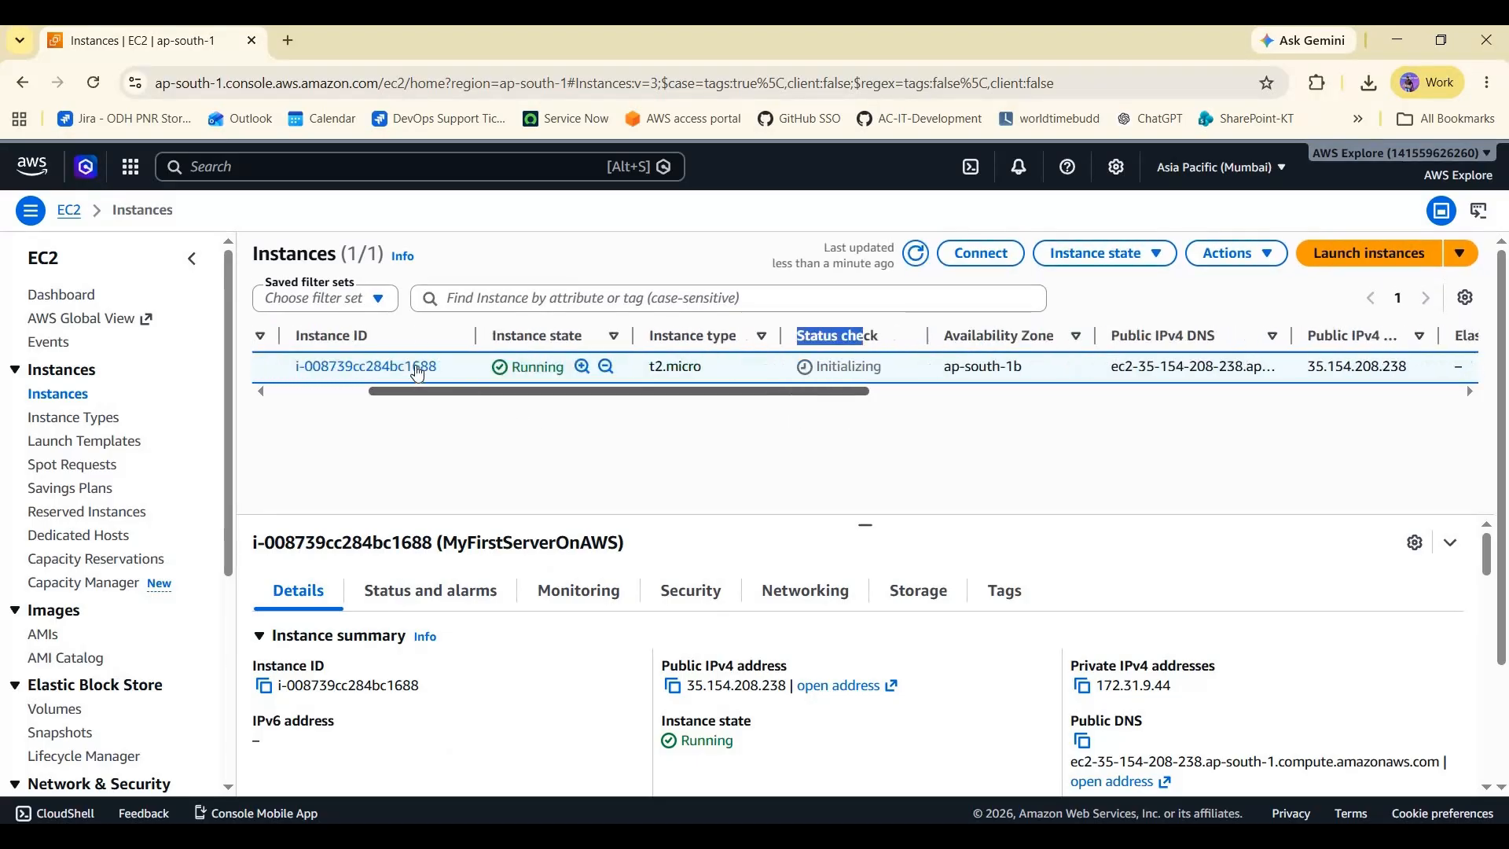
{"action": "scroll", "coordinate": [422, 372], "scroll_direction": "left", "scroll_amount": 3}
{"action": "left_click", "coordinate": [592, 367]}
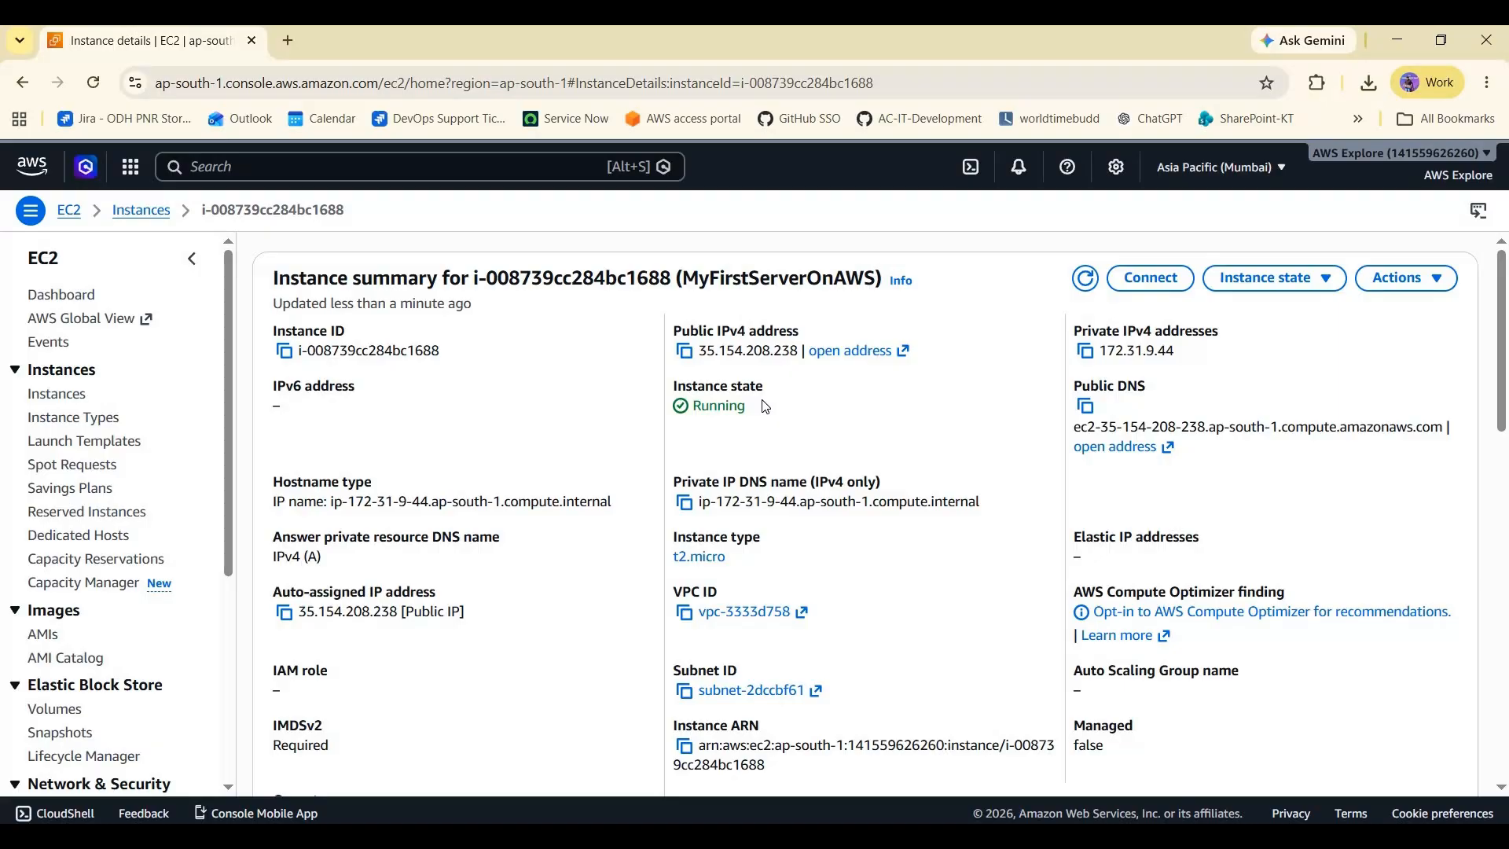
Step: Go back to the instances list, refresh the status and widen the Status check column
{"action": "left_click", "coordinate": [157, 212]}
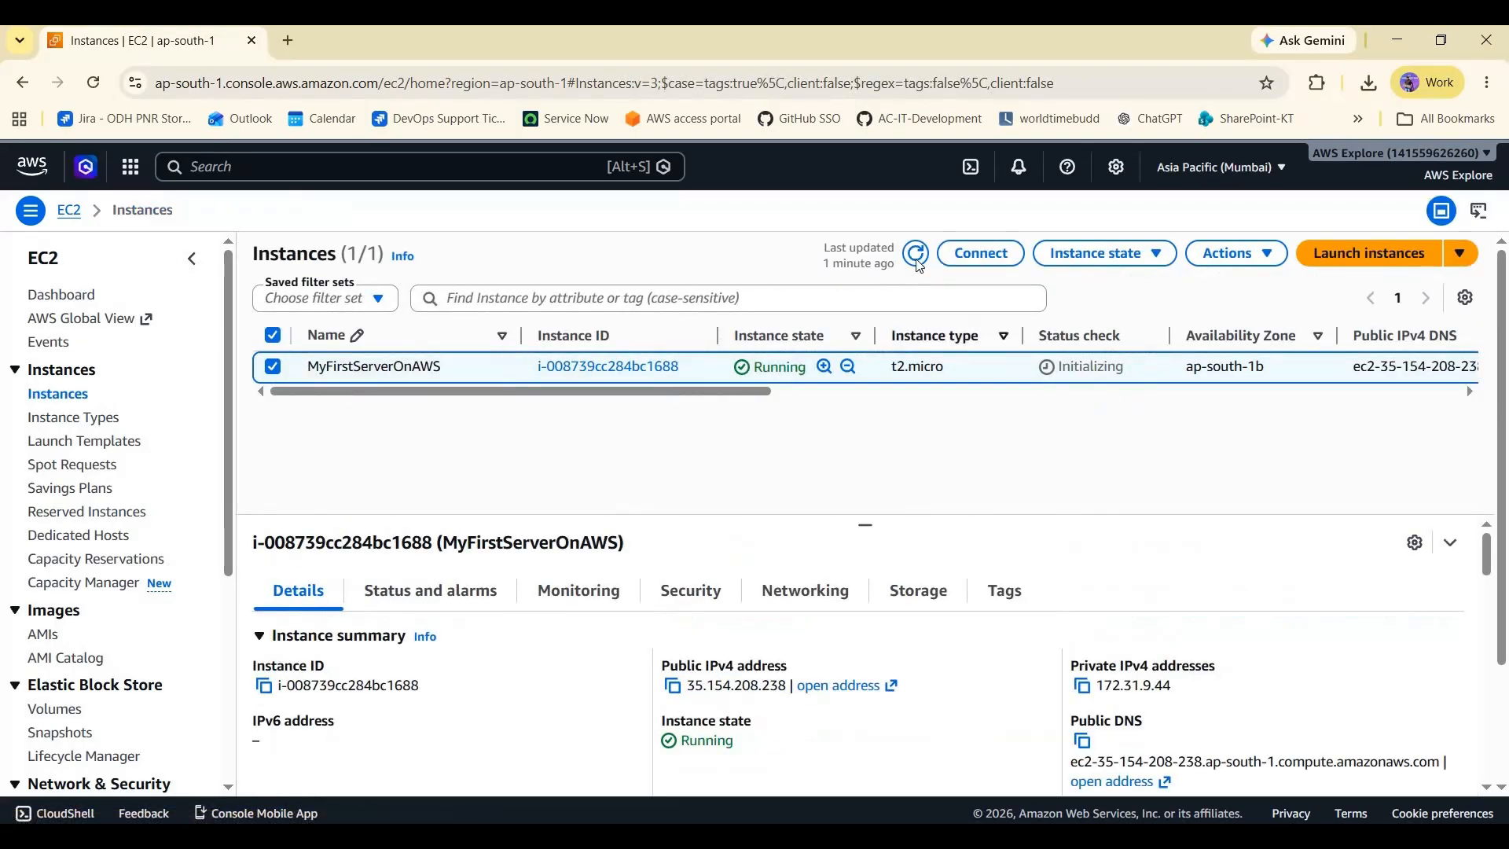
{"action": "left_click", "coordinate": [916, 253]}
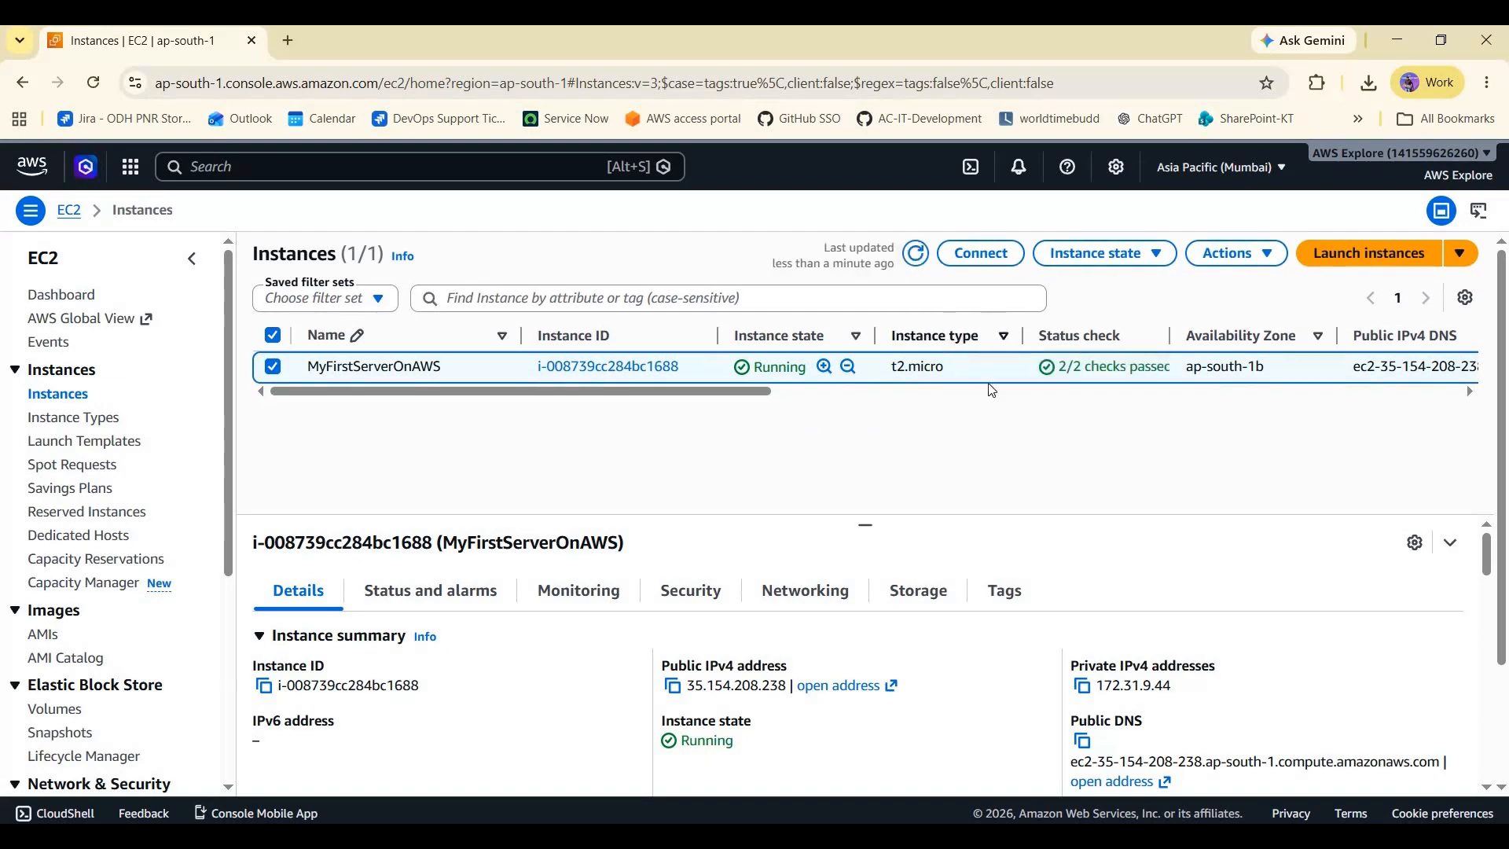
{"action": "mouse_move", "coordinate": [1022, 346]}
{"action": "left_mouse_down"}
{"action": "mouse_move", "coordinate": [1098, 346]}
{"action": "mouse_move", "coordinate": [1019, 342]}
{"action": "left_mouse_up"}
{"action": "left_click_drag", "start_coordinate": [1167, 336], "coordinate": [1200, 335]}
Step: Open the connection page of MyFirstServerOnAWS, reload it and show the SSH client instructions
{"action": "left_click", "coordinate": [647, 380]}
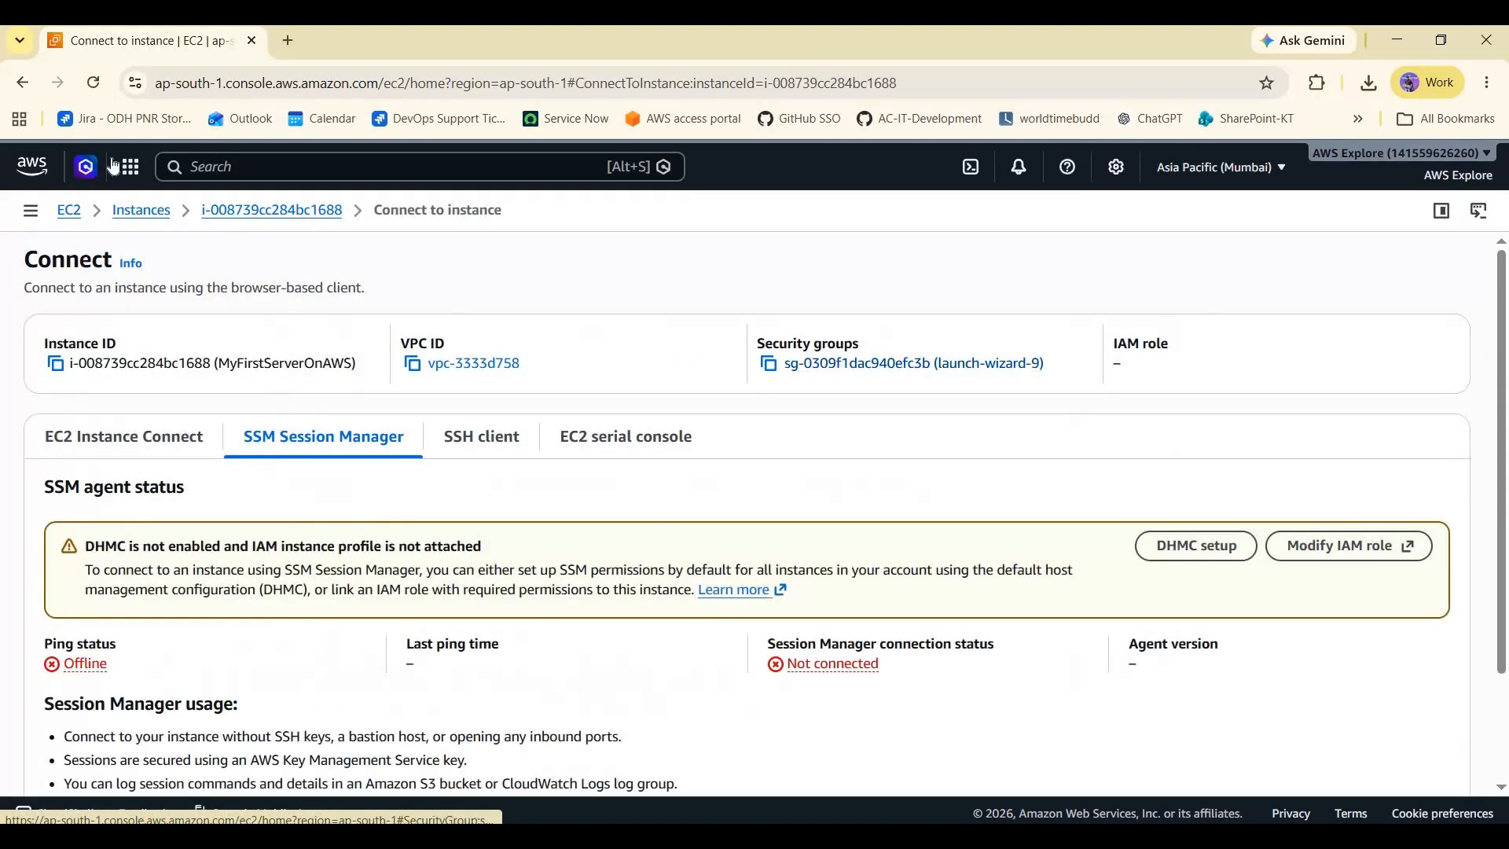
{"action": "key", "text": "F5"}
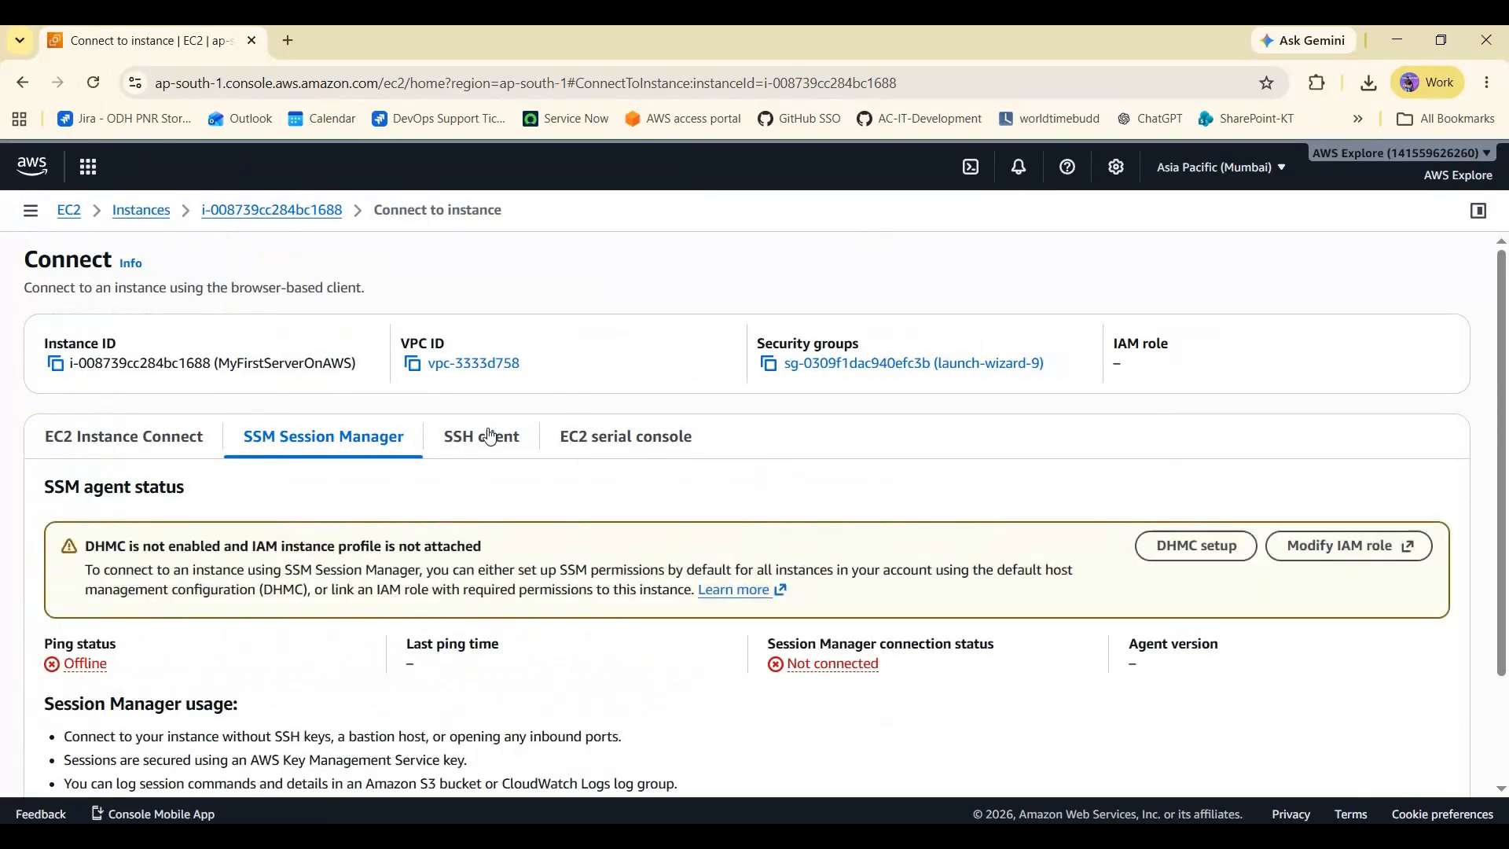
{"action": "left_click", "coordinate": [488, 436]}
{"action": "scroll", "coordinate": [435, 501], "scroll_direction": "down", "scroll_amount": 3}
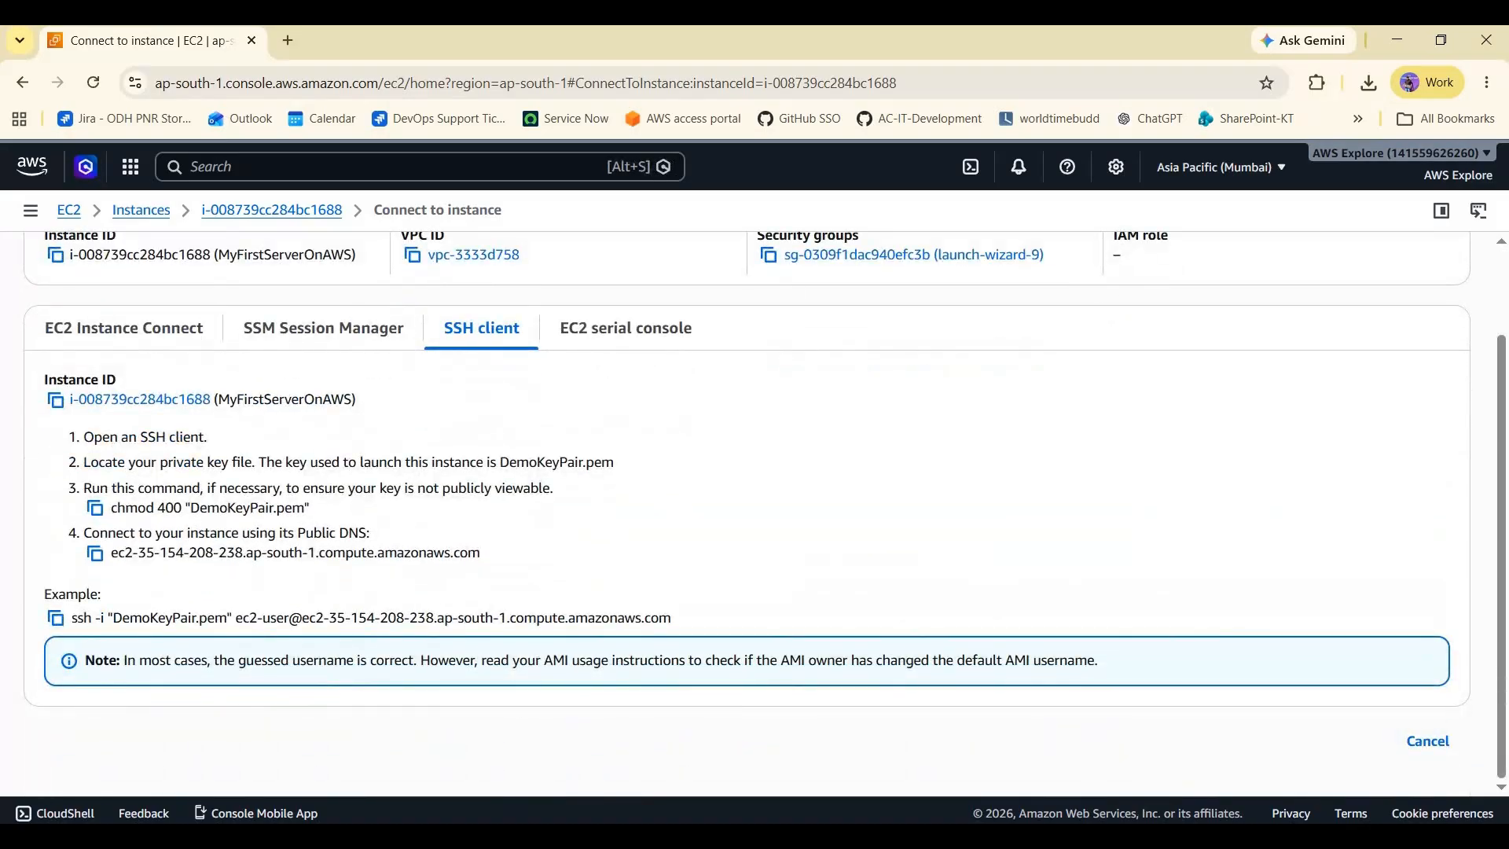
Step: Search the computer's installed programs for PuTTY and open PuTTY Key Generator
{"action": "key", "text": "super"}
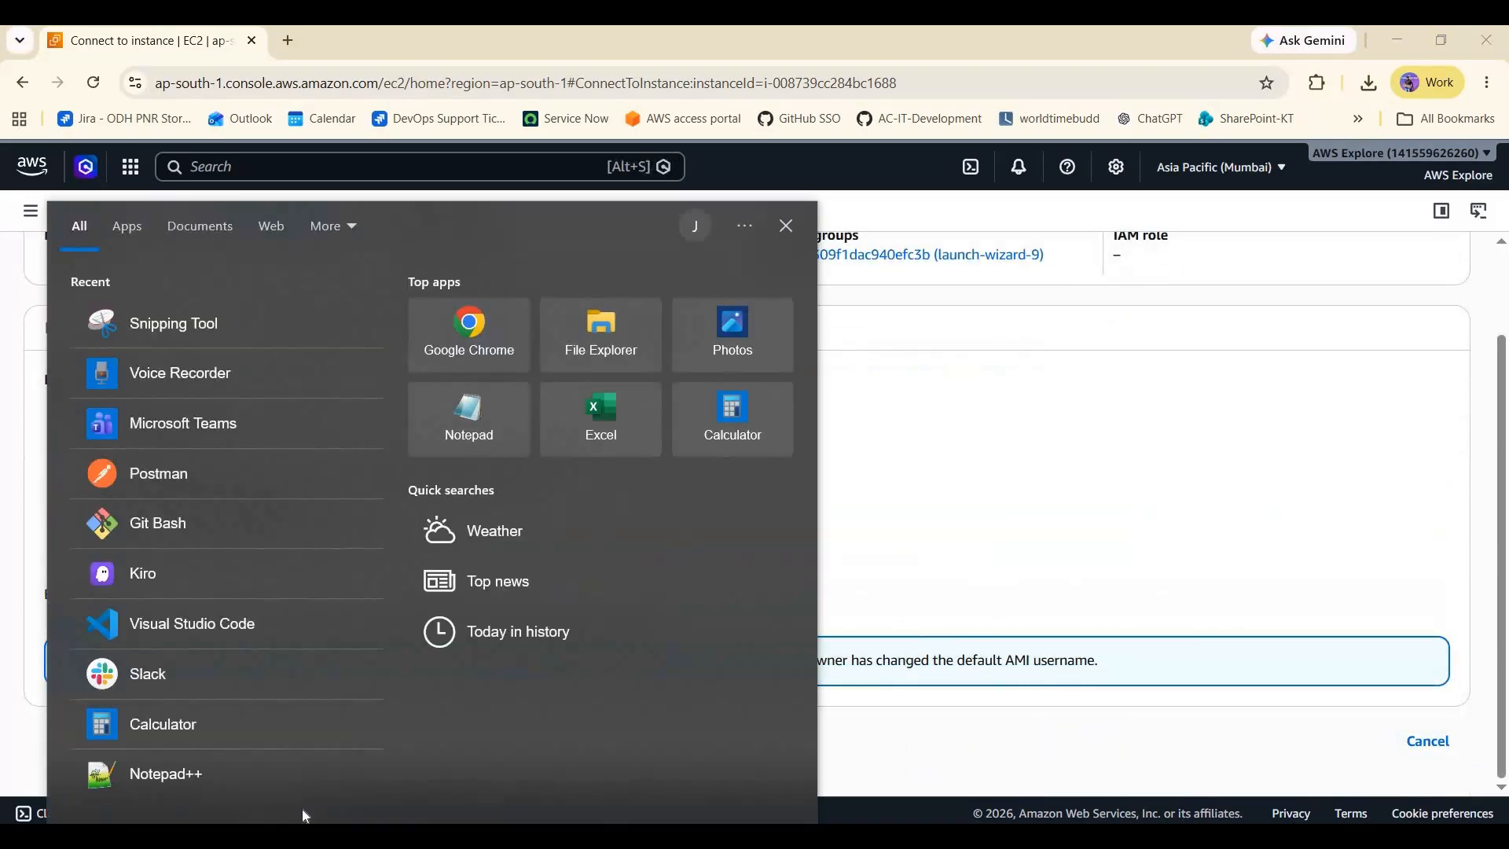
{"action": "type", "text": "pu"}
{"action": "left_click", "coordinate": [739, 466]}
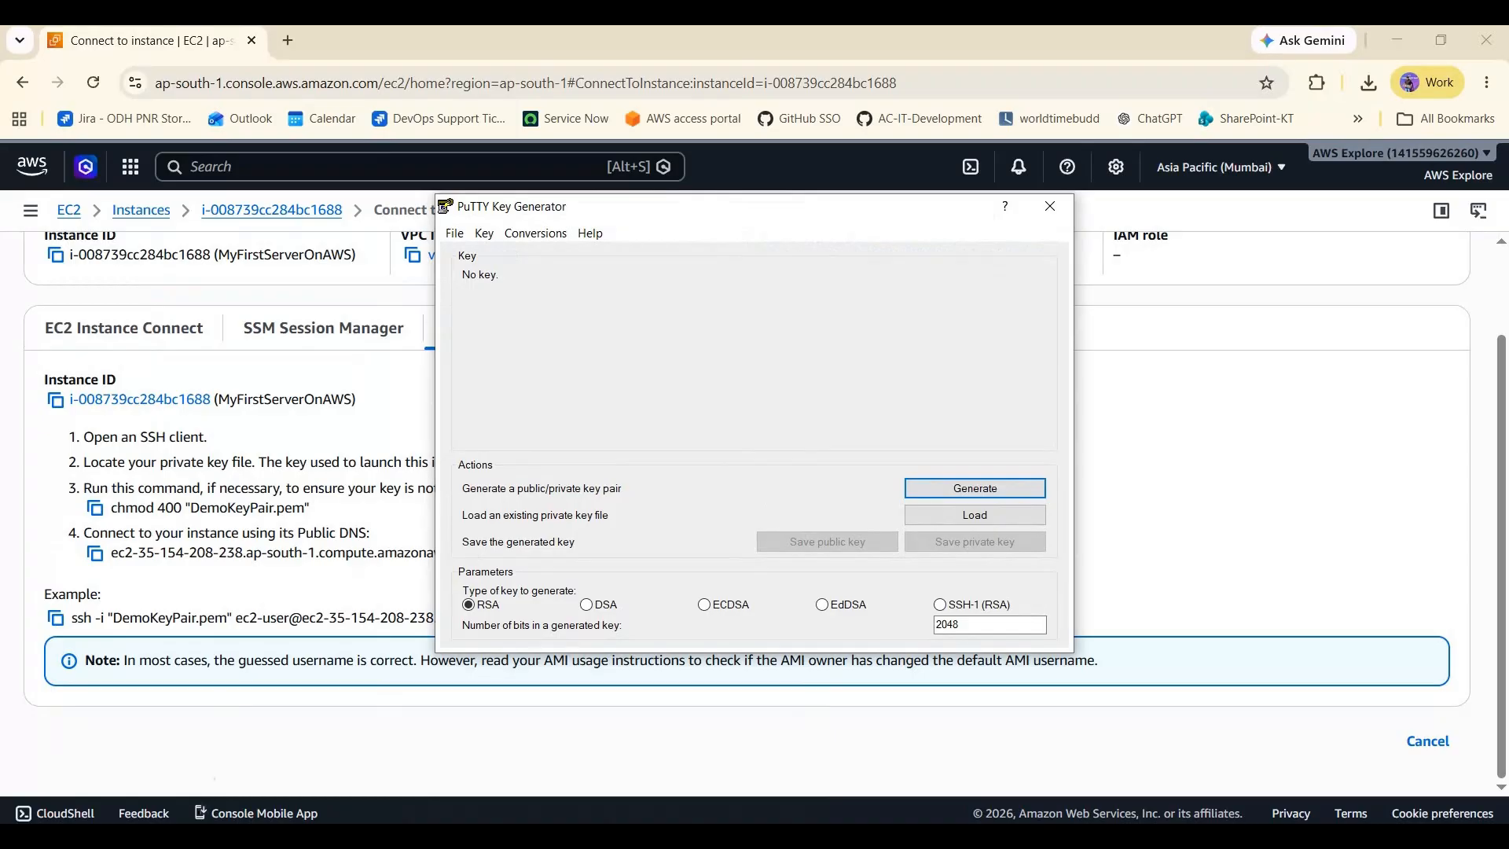
Step: Search the computer's installed programs for PuTTY and open the PuTTY client
{"action": "key", "text": "super"}
{"action": "type", "text": "p"}
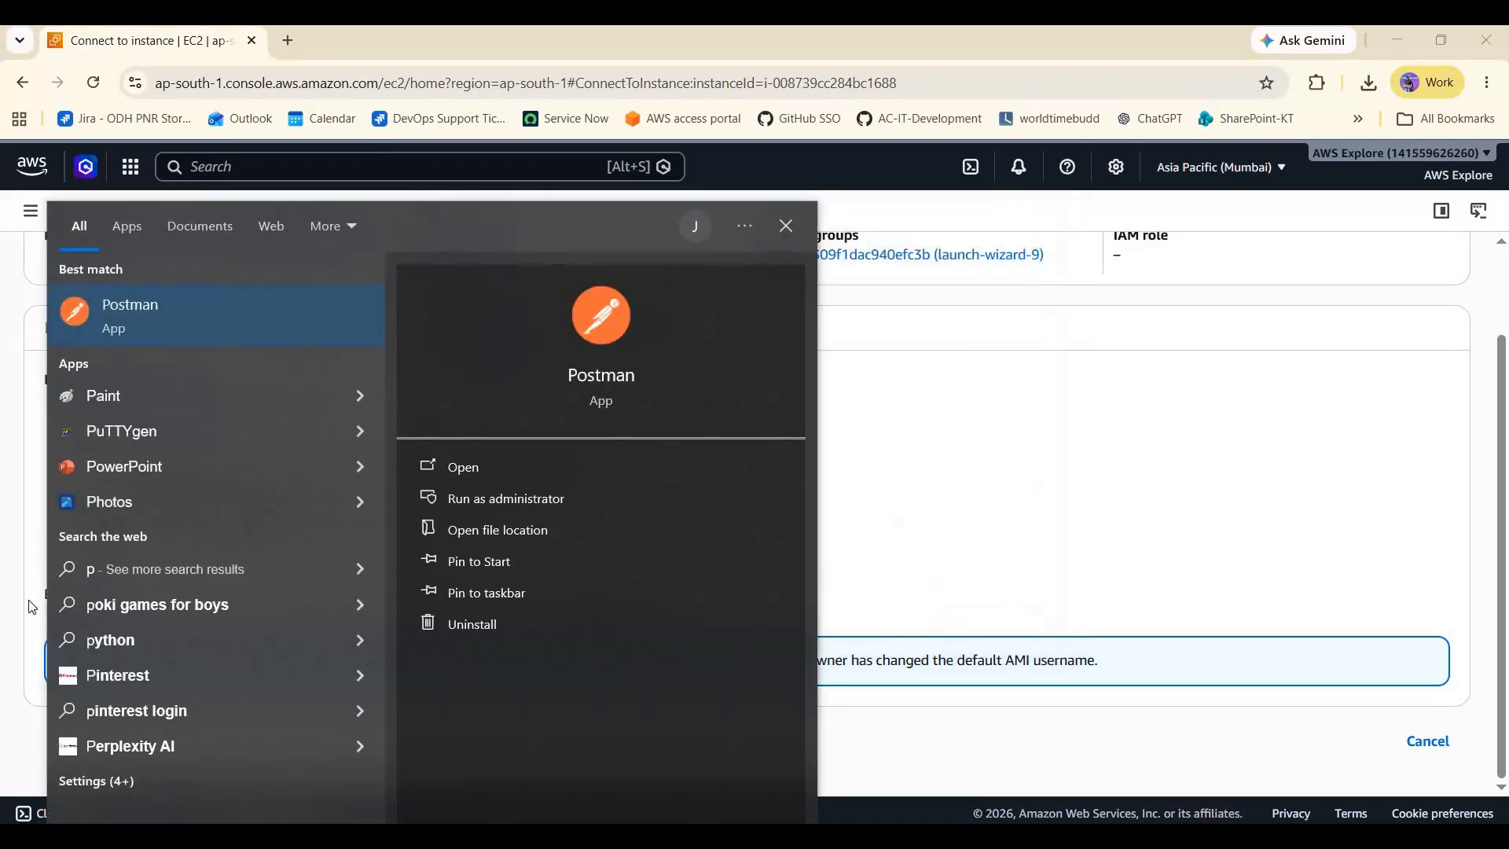
{"action": "type", "text": "ut"}
{"action": "key", "text": "Return"}
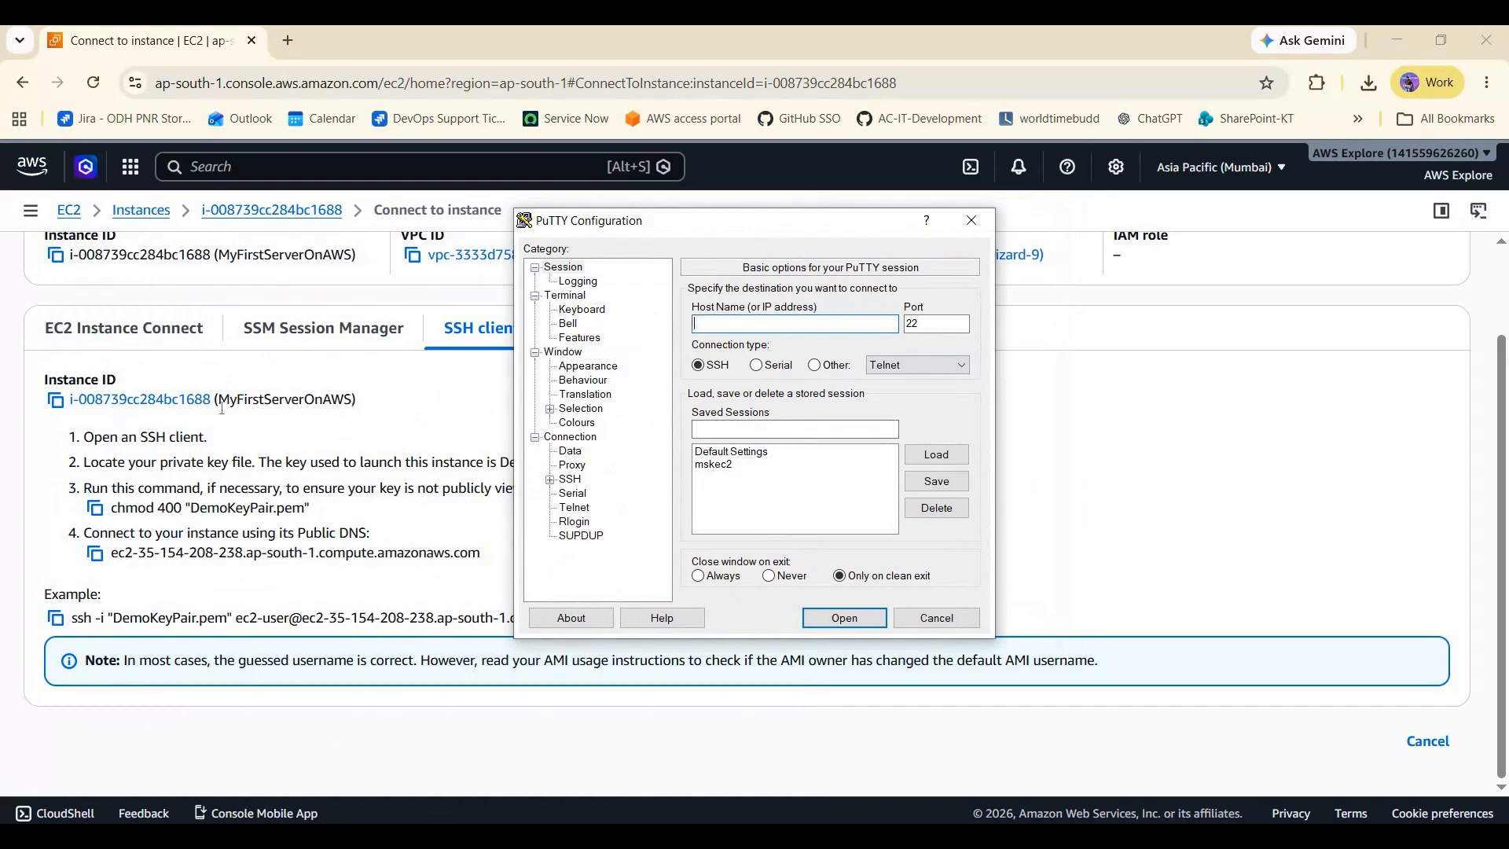
Step: Return to the browser and read the SSH client instructions, including the key file name, the chmod command and the Public DNS
{"action": "left_click", "coordinate": [155, 507]}
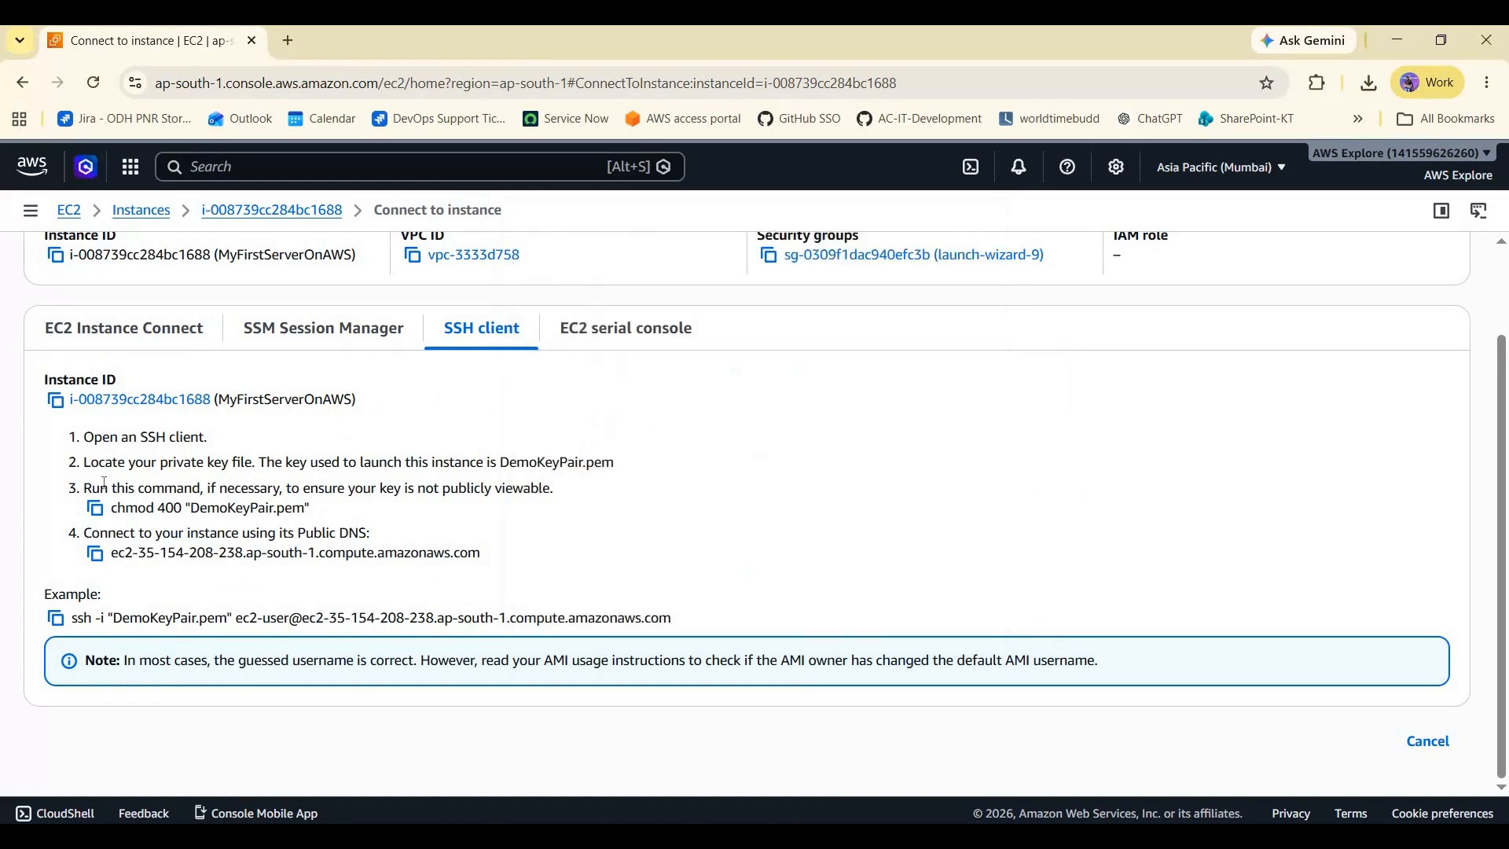
{"action": "left_click_drag", "start_coordinate": [84, 438], "coordinate": [614, 465]}
{"action": "left_click", "coordinate": [61, 498]}
{"action": "left_click_drag", "start_coordinate": [318, 463], "coordinate": [394, 463]}
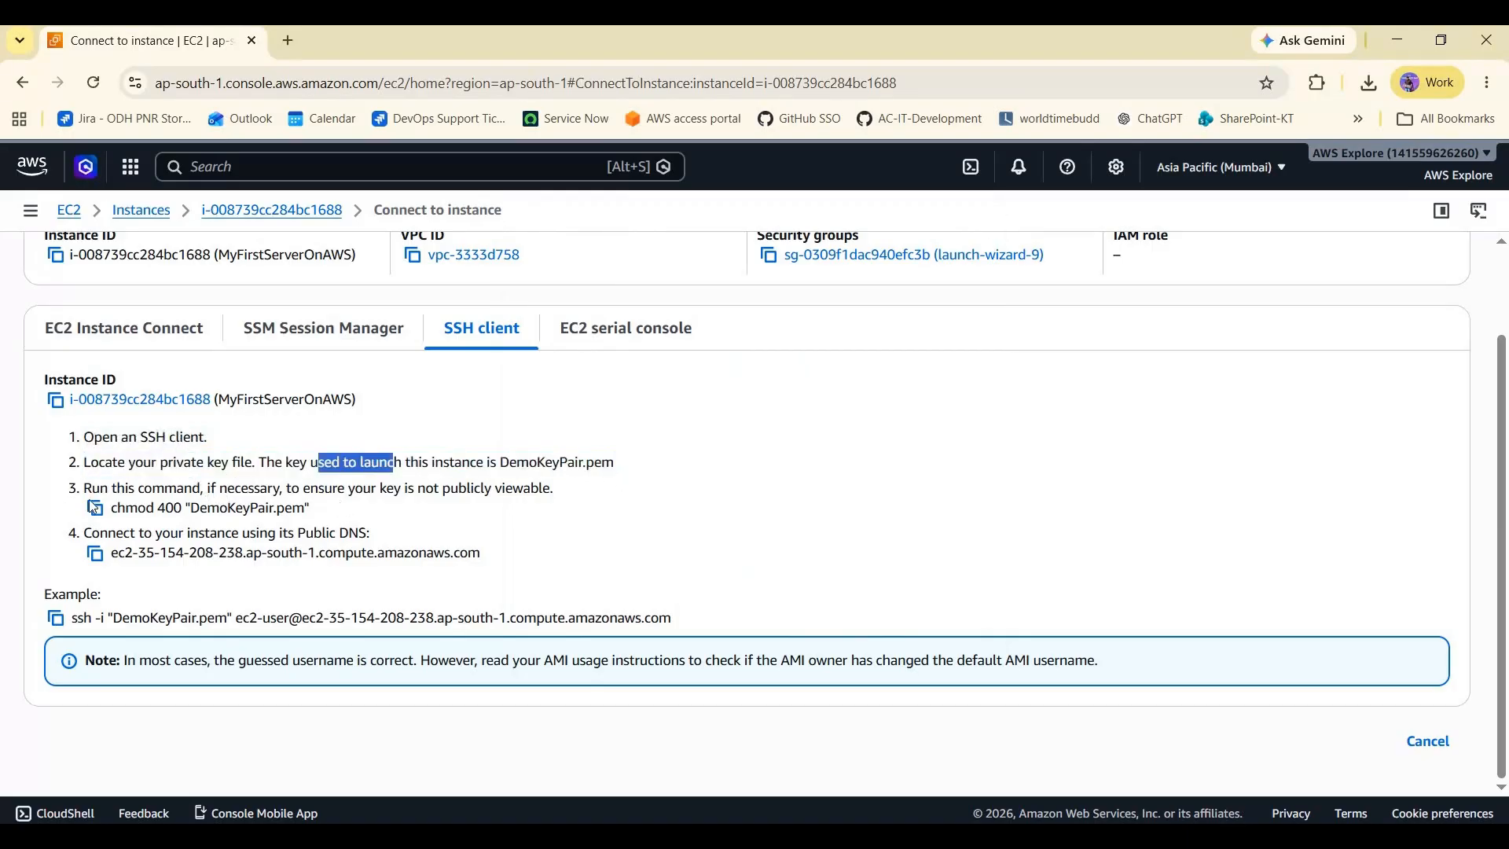
{"action": "left_click", "coordinate": [394, 465]}
{"action": "mouse_move", "coordinate": [311, 508]}
{"action": "left_mouse_down"}
{"action": "mouse_move", "coordinate": [138, 508]}
{"action": "mouse_move", "coordinate": [318, 514]}
{"action": "left_mouse_up"}
{"action": "left_click", "coordinate": [130, 505]}
{"action": "left_click_drag", "start_coordinate": [118, 509], "coordinate": [305, 509]}
{"action": "left_click", "coordinate": [182, 589]}
{"action": "left_click", "coordinate": [344, 517]}
{"action": "left_click", "coordinate": [111, 550]}
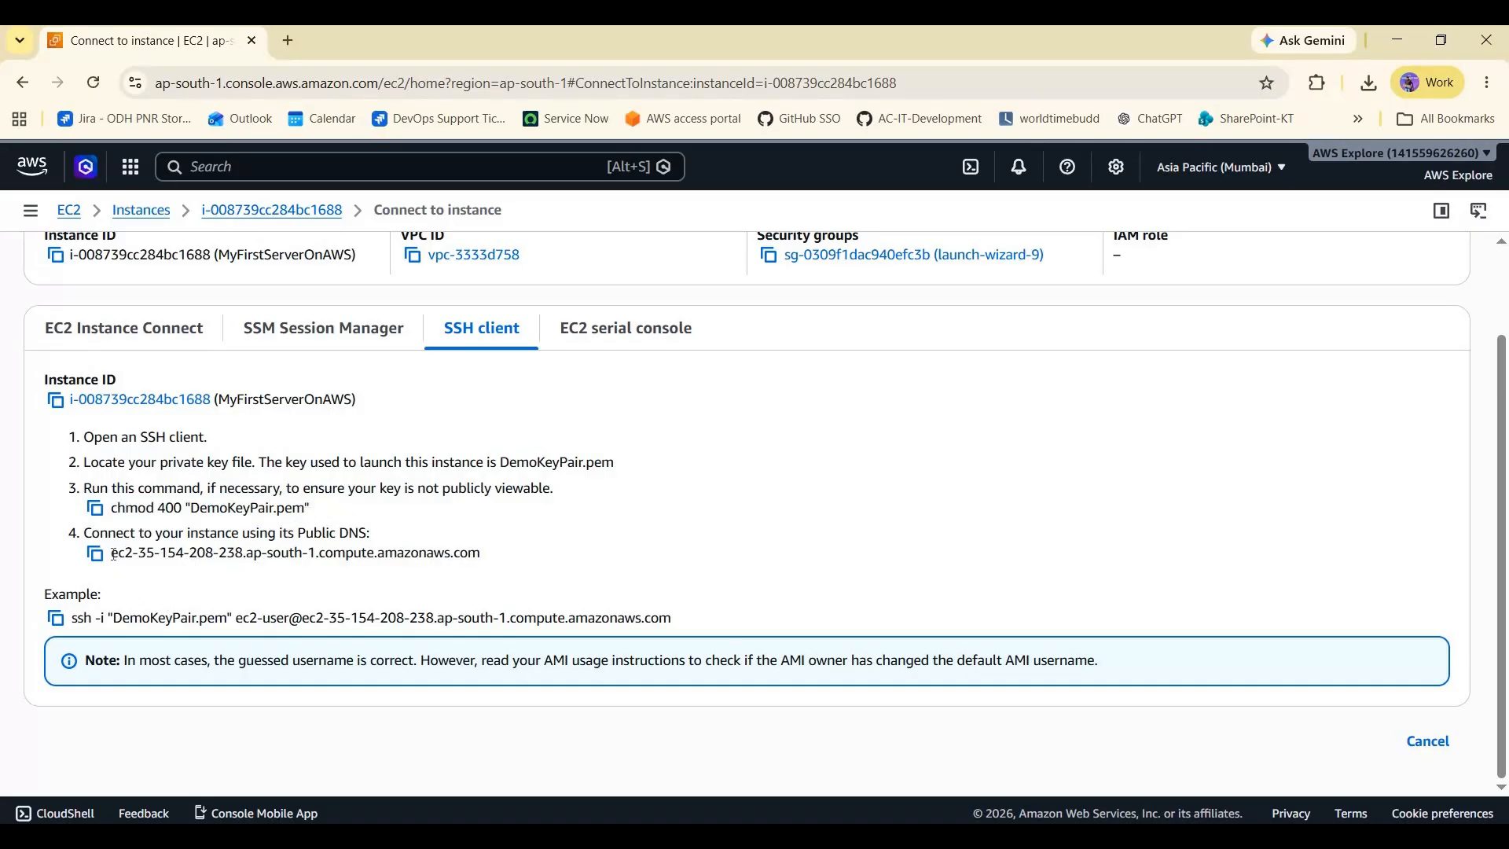
Step: Copy the instance's Public DNS, ec2-35-154-208-238.ap-south-1.compute.amazonaws.com, into the PuTTY session as the host name
{"action": "left_click", "coordinate": [97, 555]}
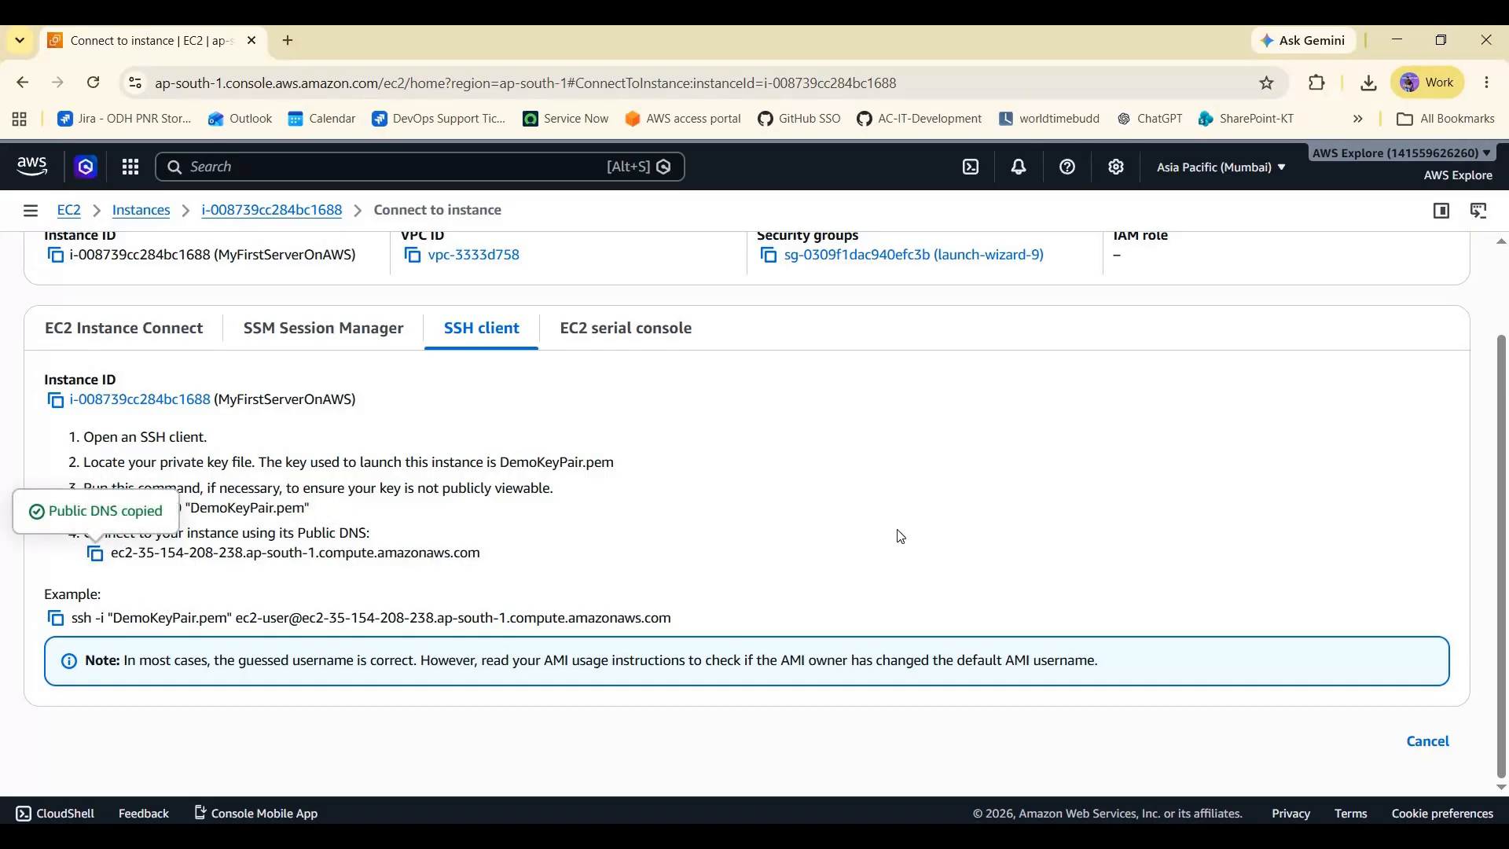
{"action": "key", "text": "alt+Tab"}
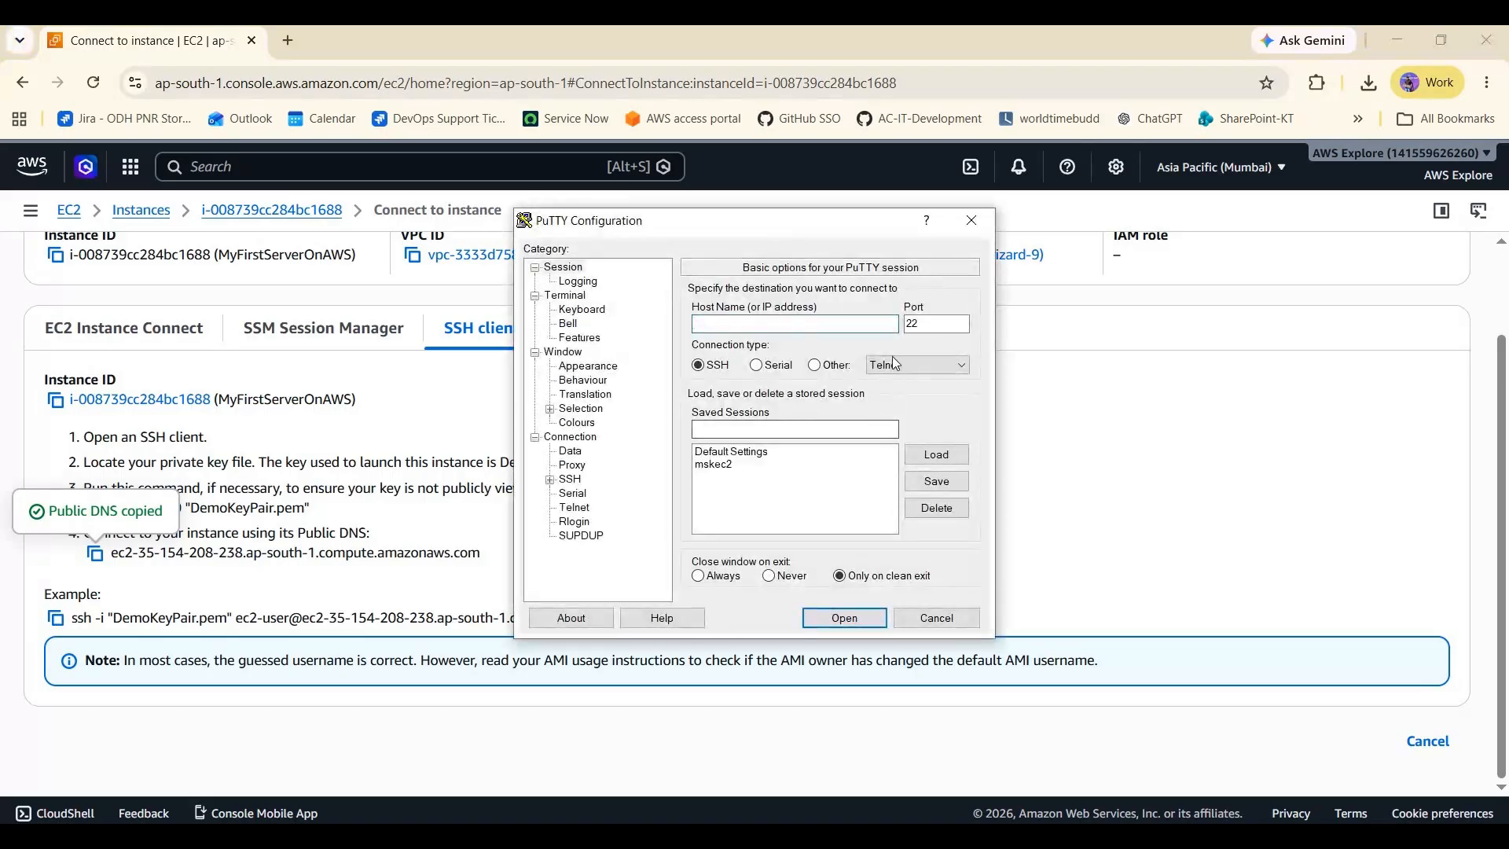
{"action": "key", "text": "ctrl+v"}
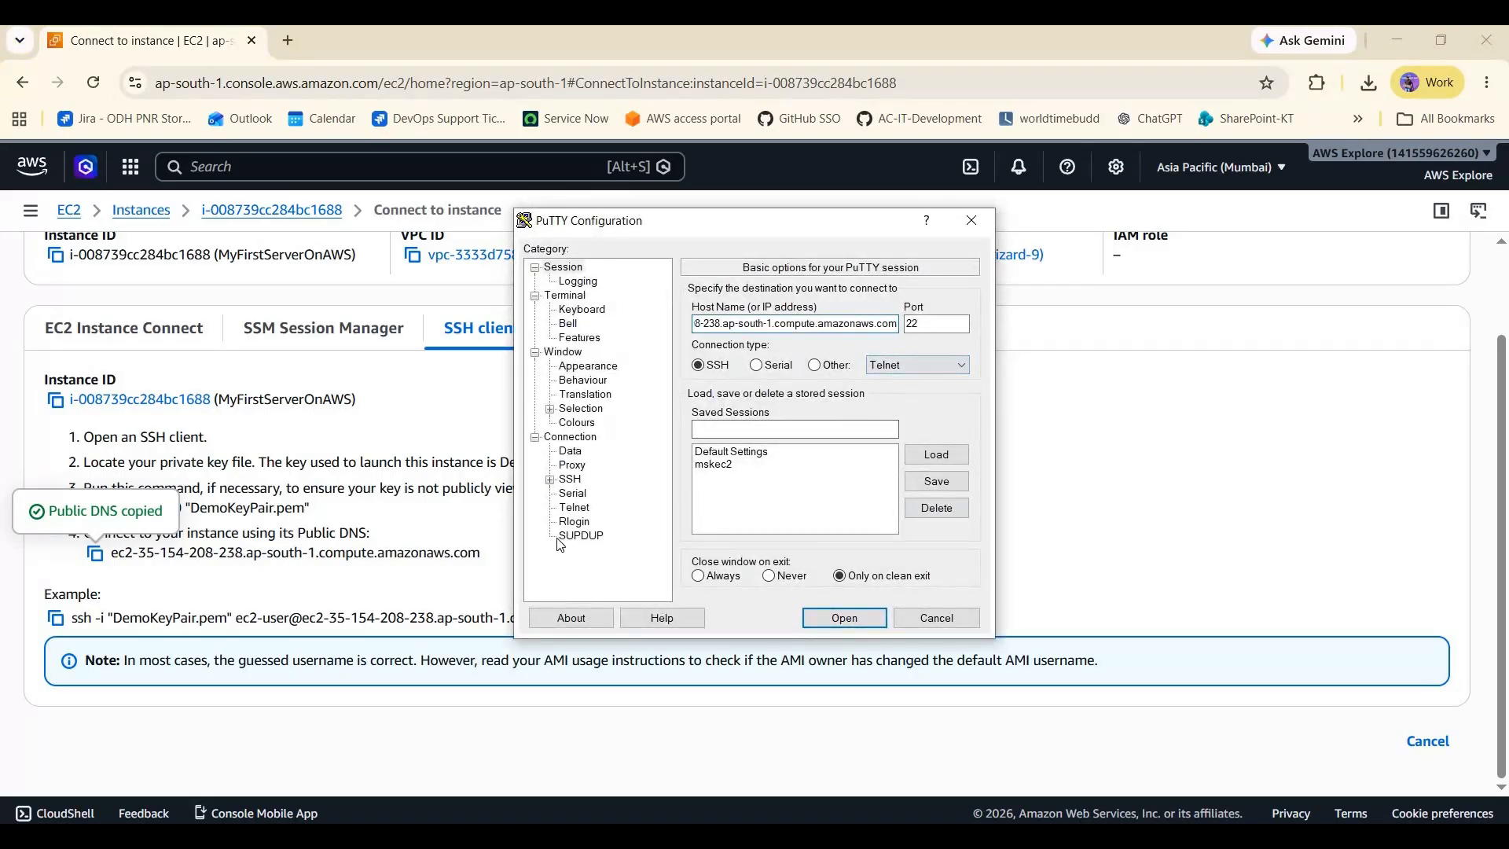
Step: Set the SSH authentication credentials to use the private key file DemoKeyPair from the Downloads folder
{"action": "left_click", "coordinate": [549, 479]}
{"action": "left_click", "coordinate": [564, 521]}
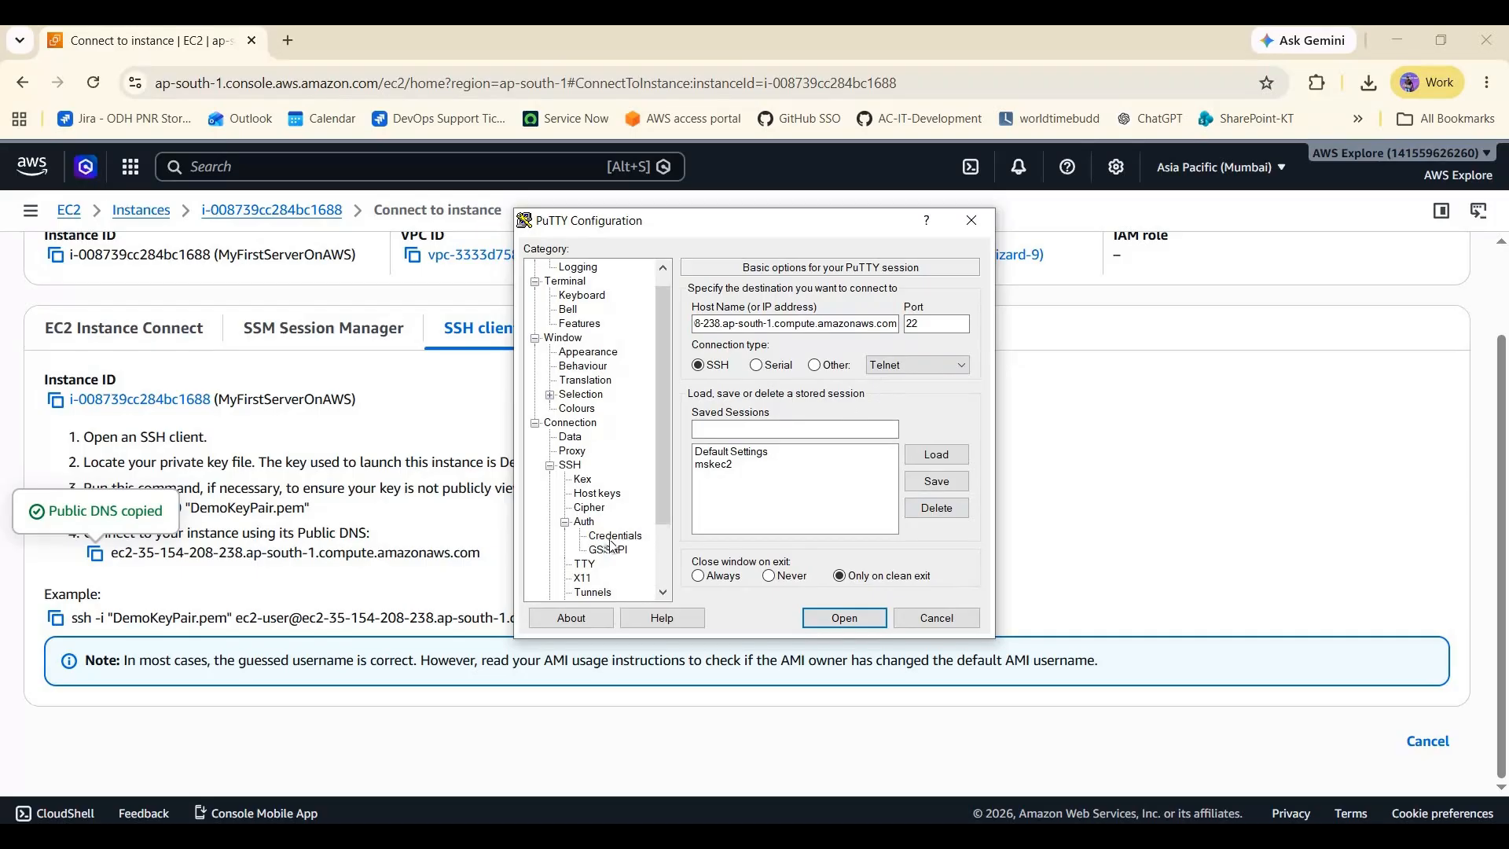
{"action": "scroll", "coordinate": [620, 501], "scroll_direction": "down", "scroll_amount": 1}
{"action": "left_click", "coordinate": [615, 493]}
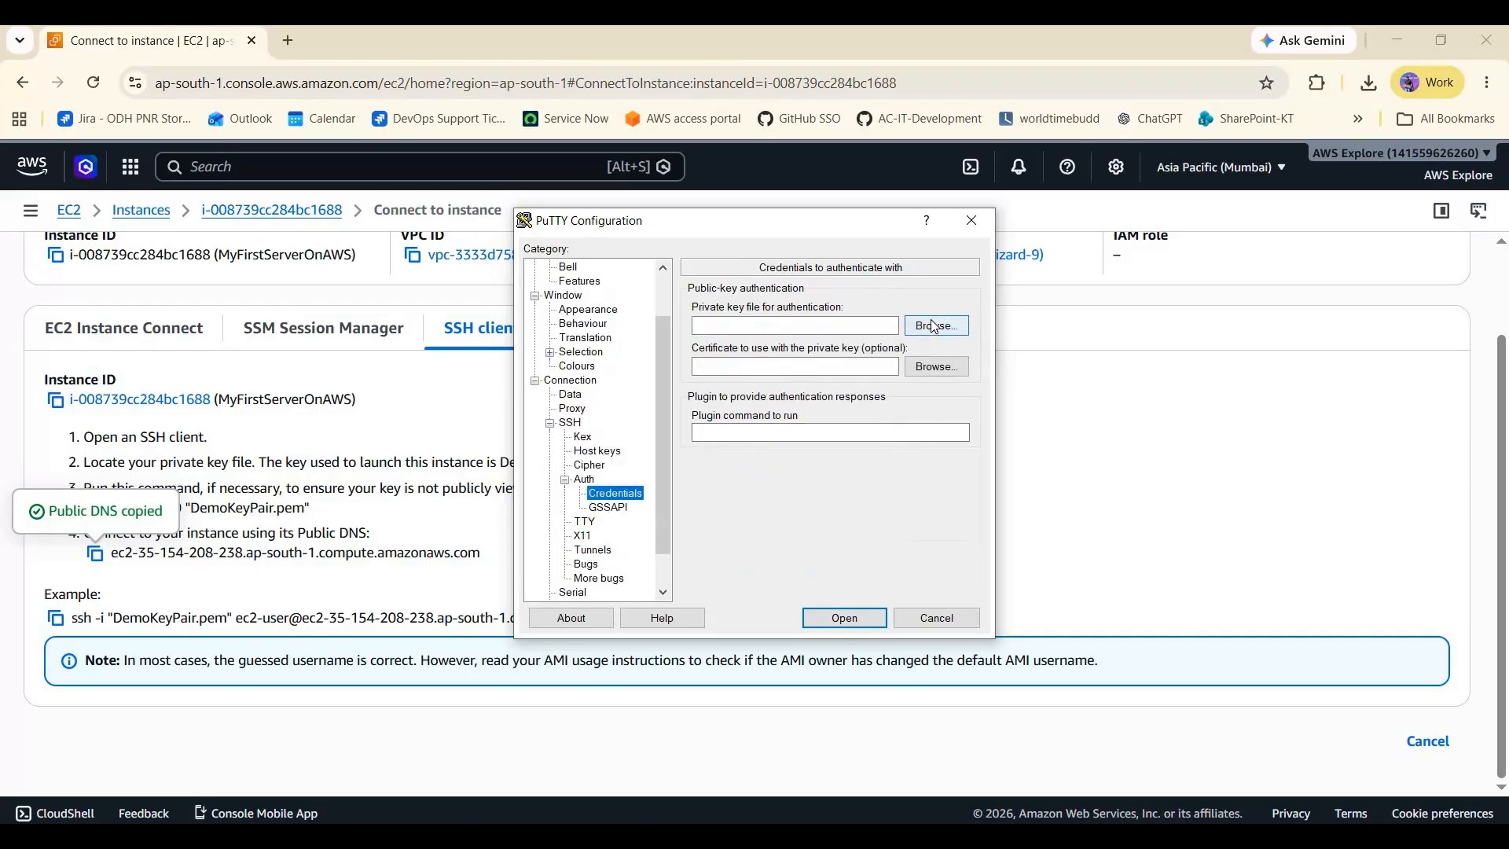
{"action": "left_click", "coordinate": [932, 326]}
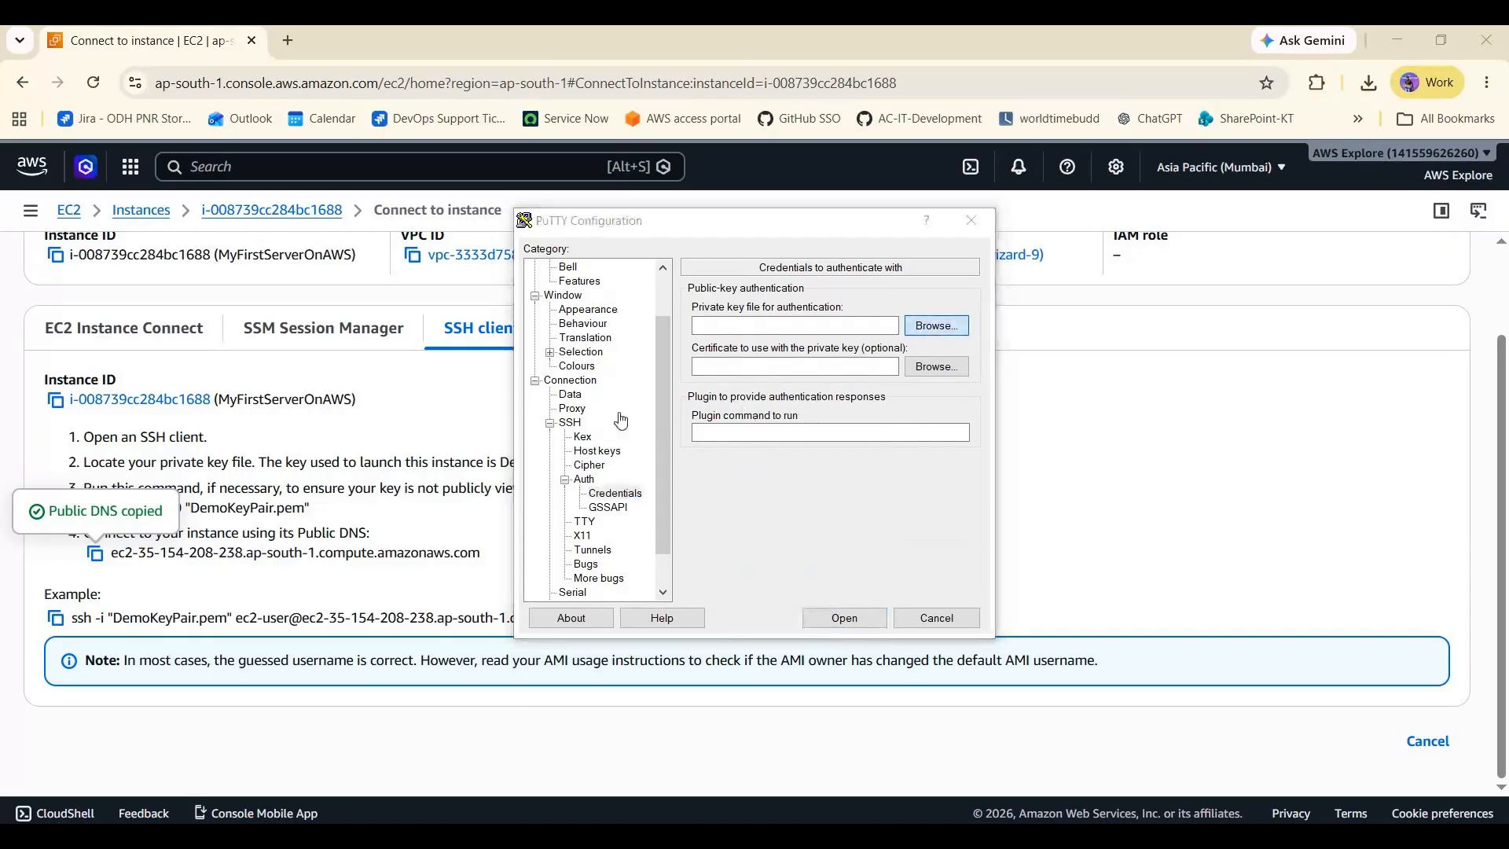
{"action": "scroll", "coordinate": [608, 478], "scroll_direction": "up", "scroll_amount": 3}
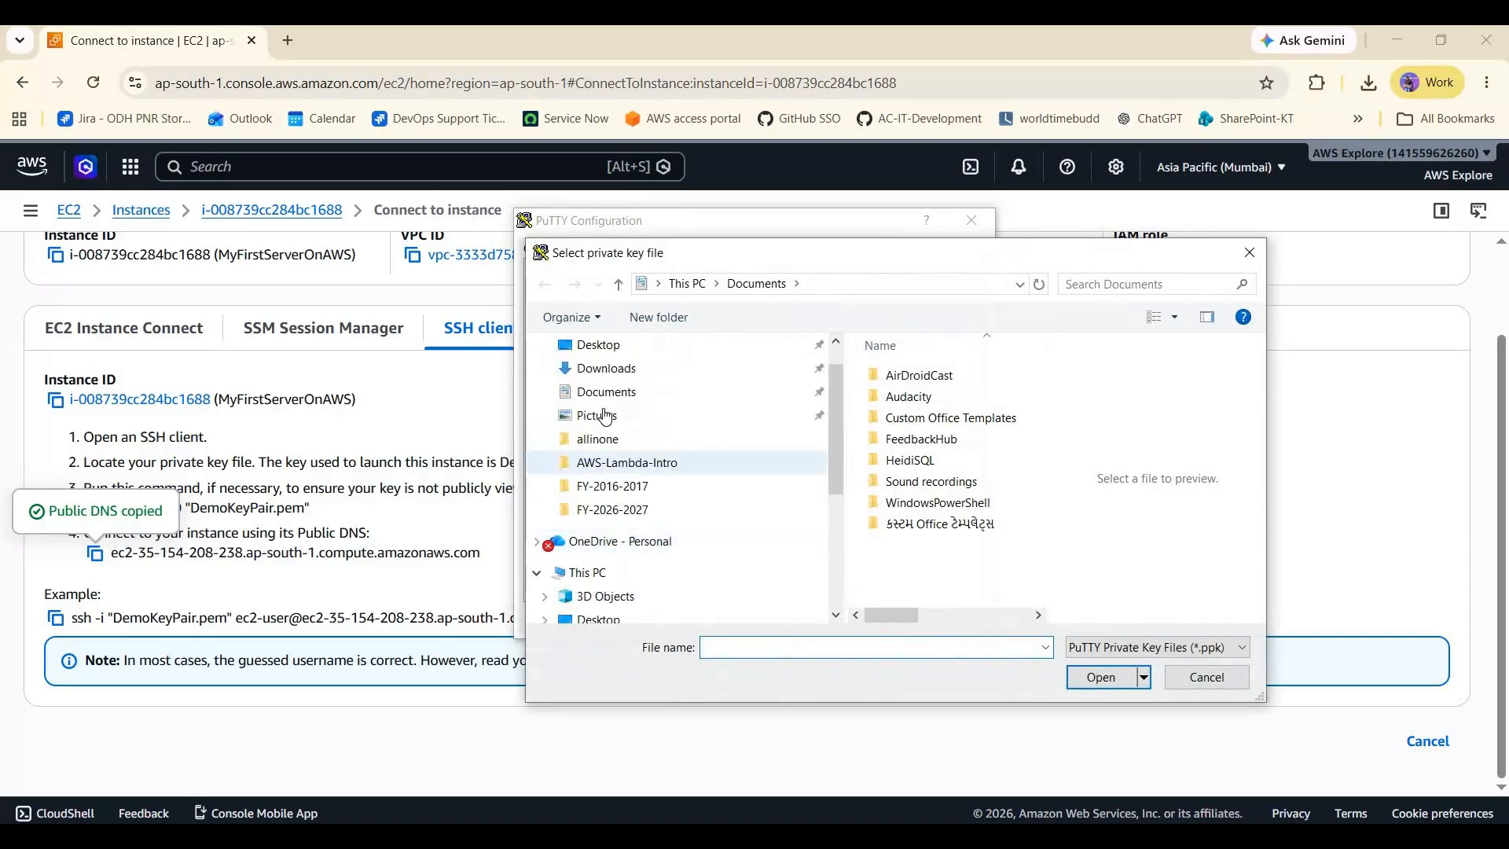
{"action": "left_click", "coordinate": [605, 407]}
{"action": "left_click", "coordinate": [919, 399]}
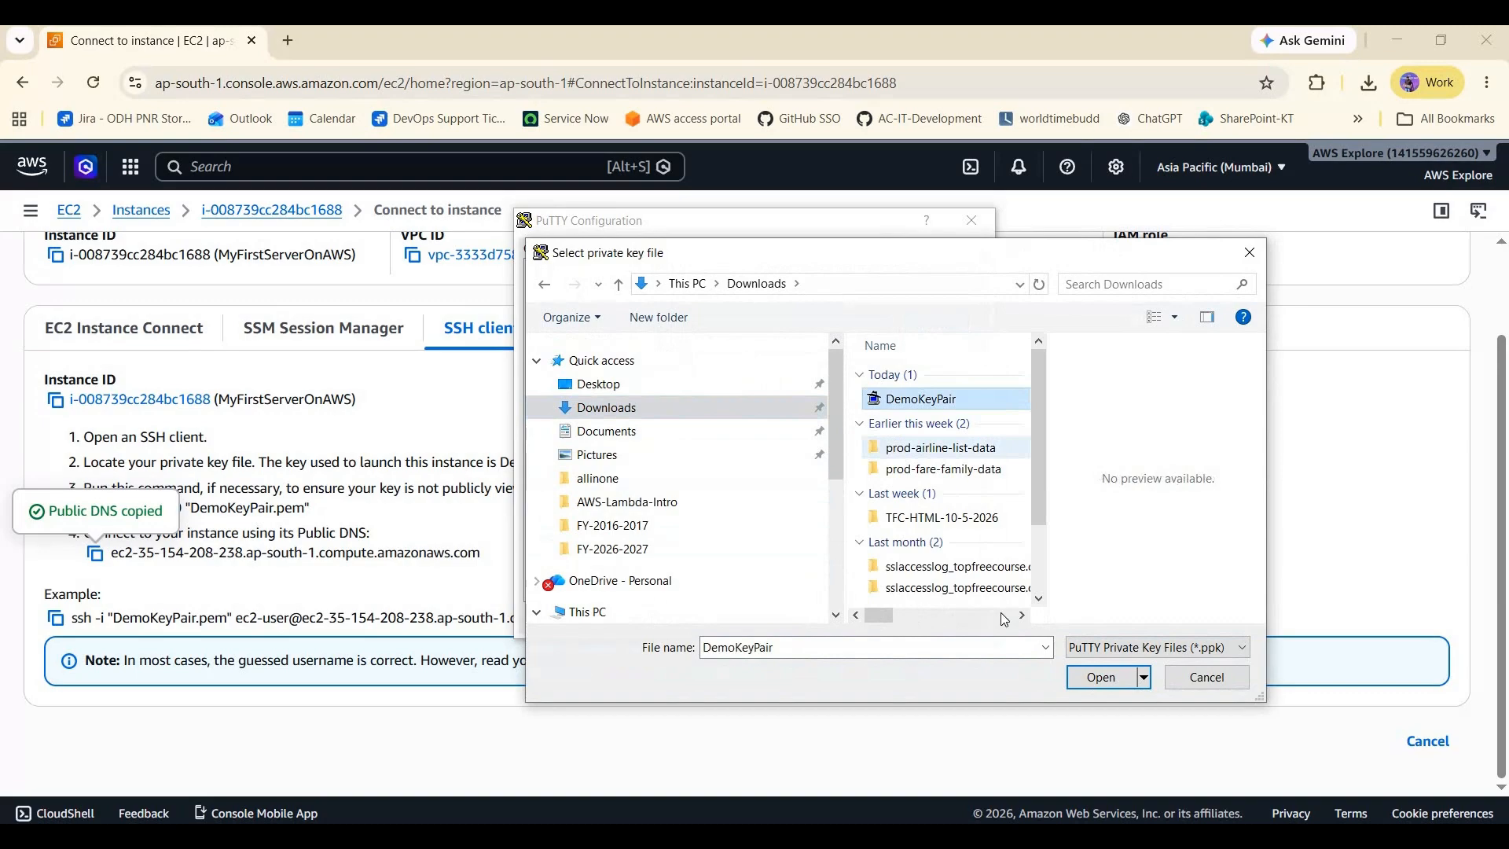
{"action": "key", "text": "Return"}
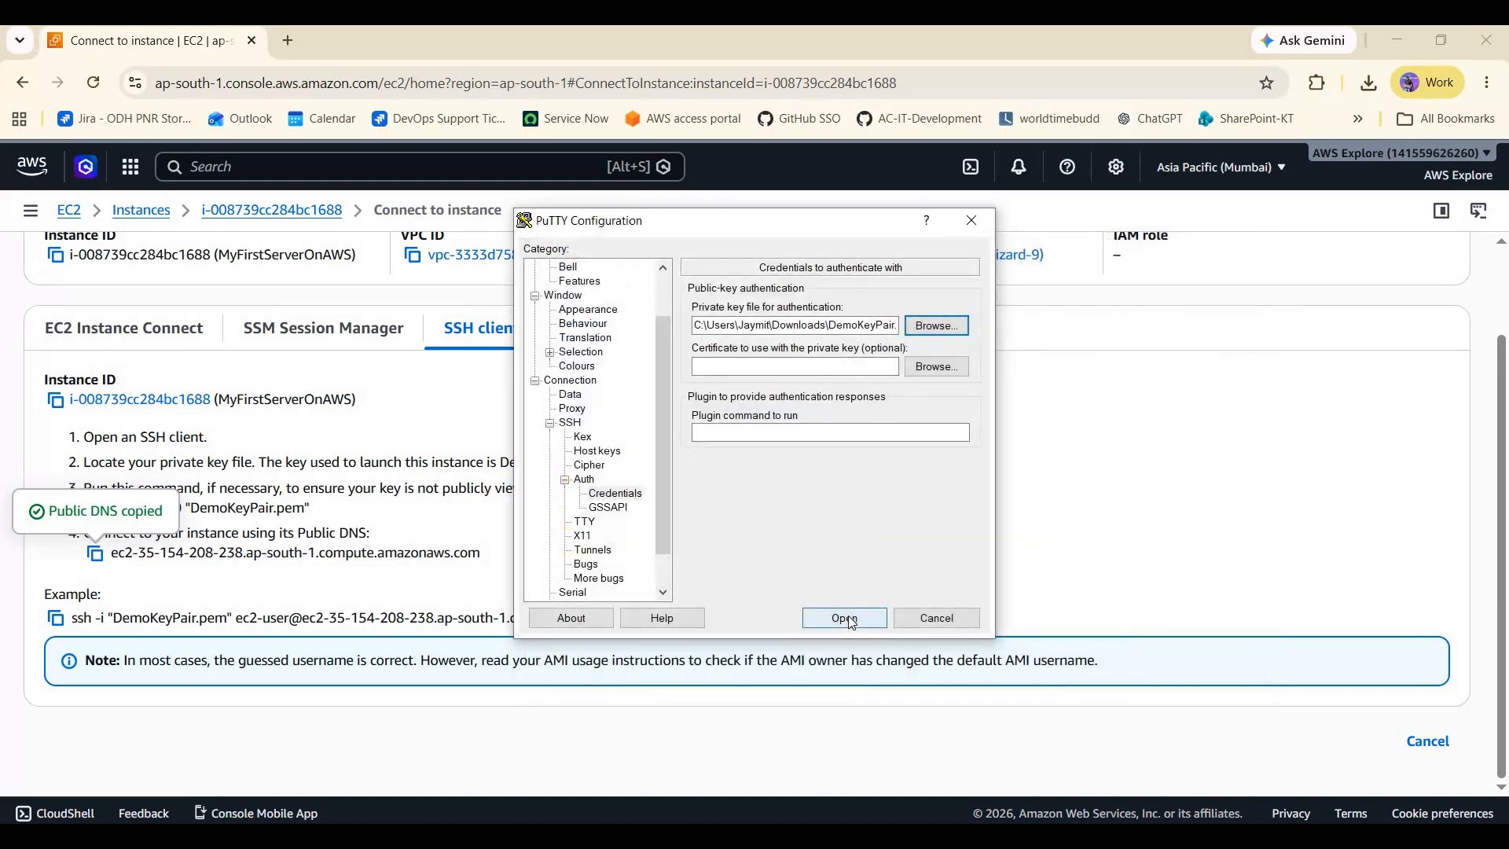
Step: Start the SSH session, accepting the server's host key, and log in with the user name ec2-user copied from the example command
{"action": "key", "text": "Return"}
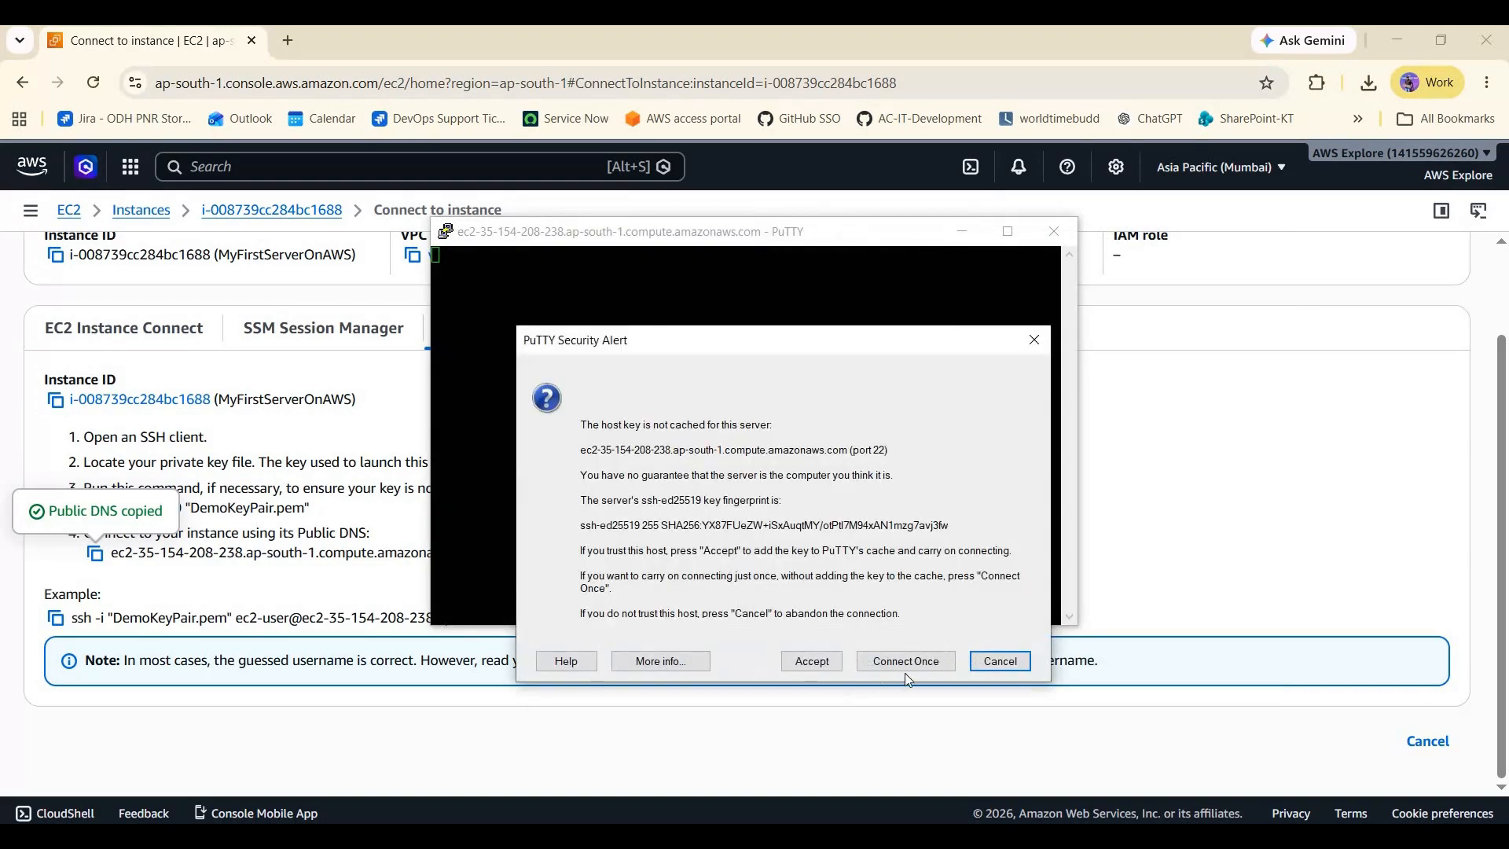
{"action": "left_click", "coordinate": [813, 660]}
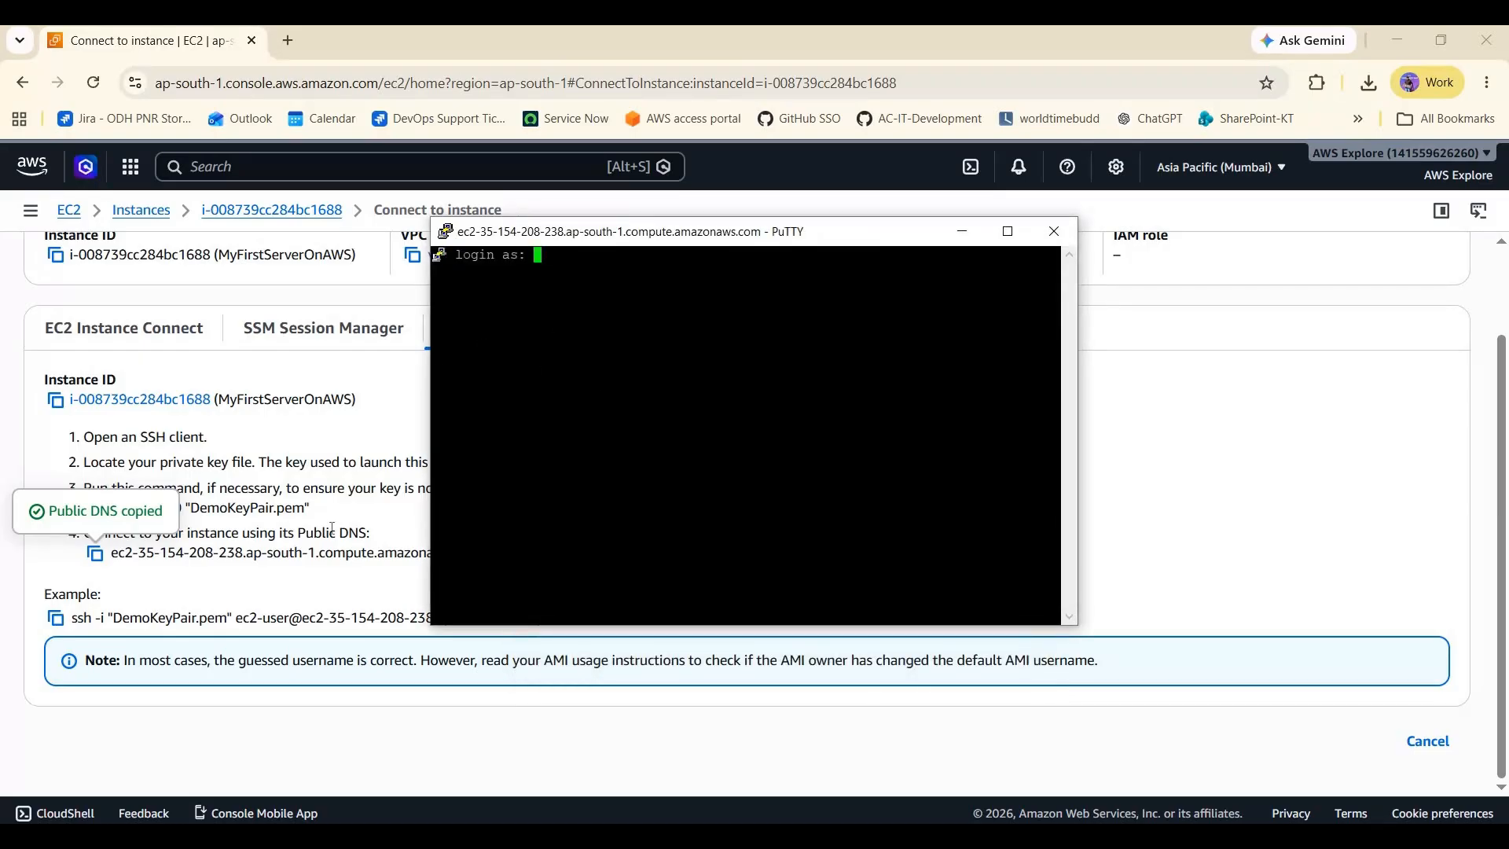
{"action": "left_click", "coordinate": [260, 617]}
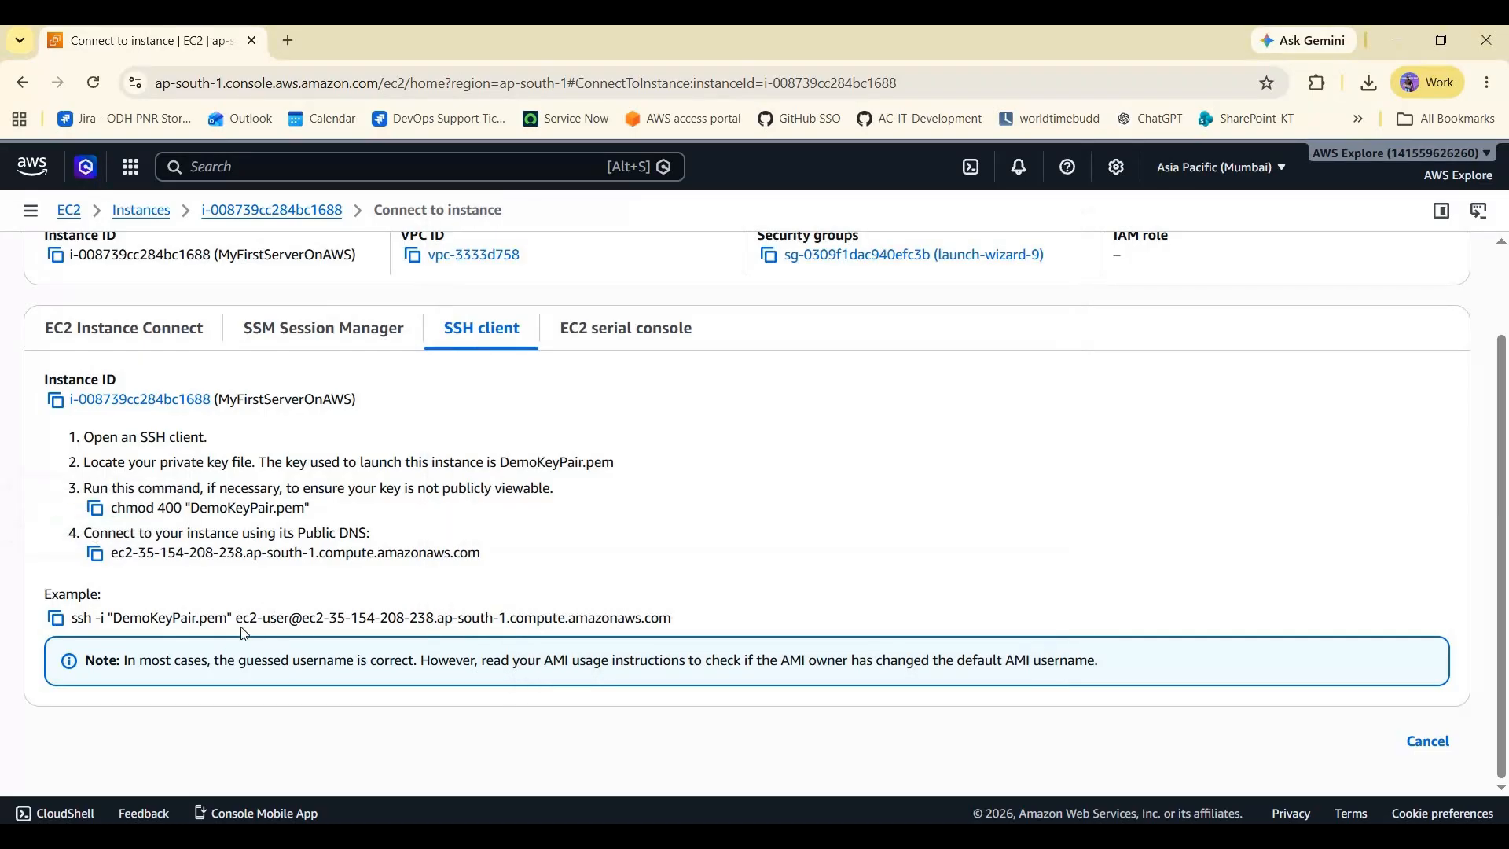
{"action": "left_click_drag", "start_coordinate": [235, 619], "coordinate": [276, 619]}
{"action": "left_click_drag", "start_coordinate": [49, 591], "coordinate": [410, 619]}
{"action": "left_click", "coordinate": [255, 621]}
{"action": "left_click_drag", "start_coordinate": [236, 619], "coordinate": [290, 619]}
{"action": "key", "text": "alt+Tab"}
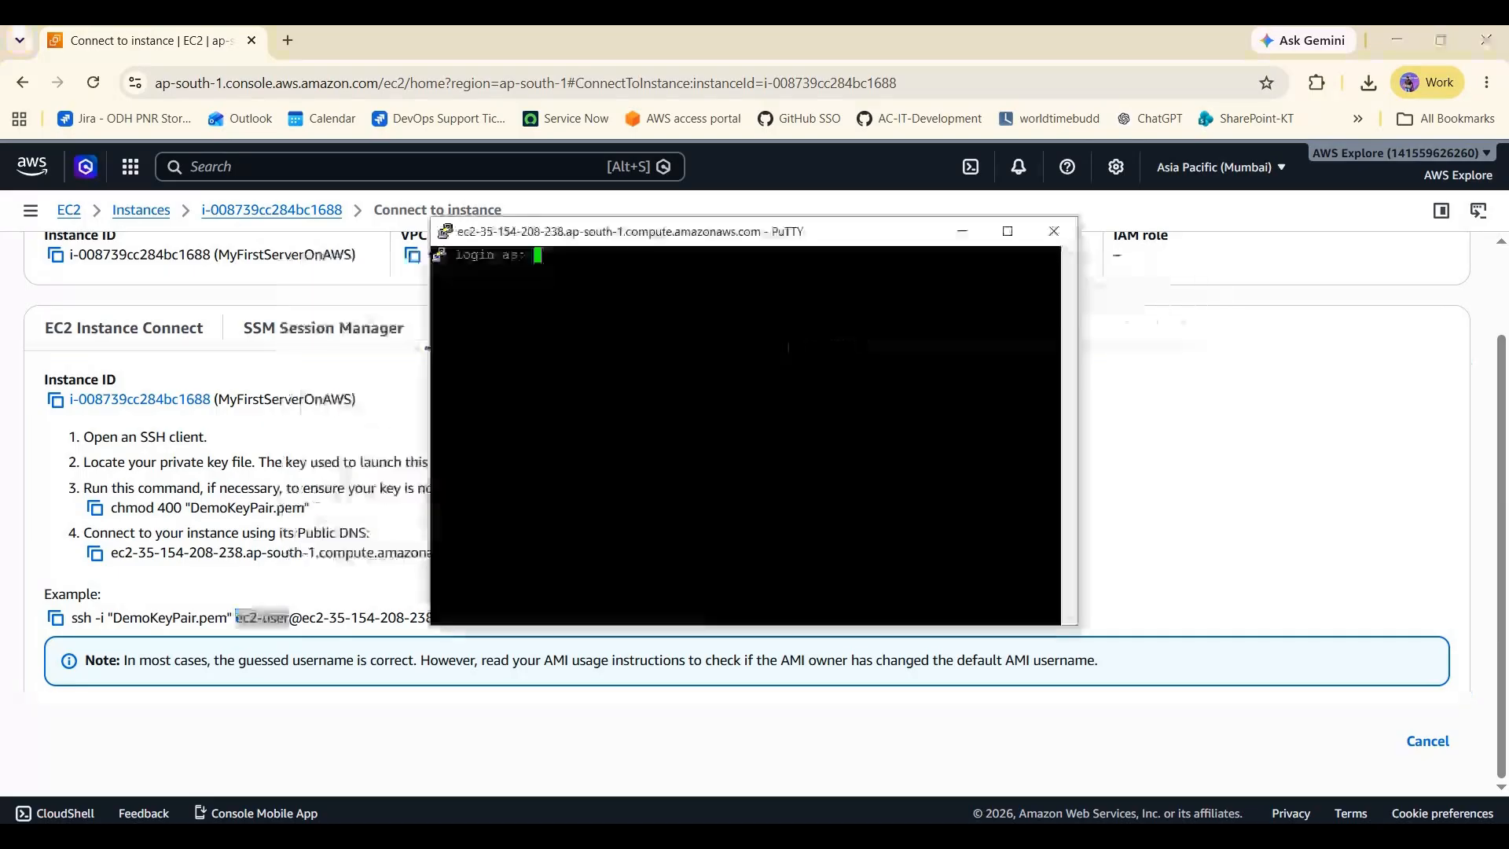
{"action": "right_click", "coordinate": [788, 348]}
{"action": "key", "text": "Return"}
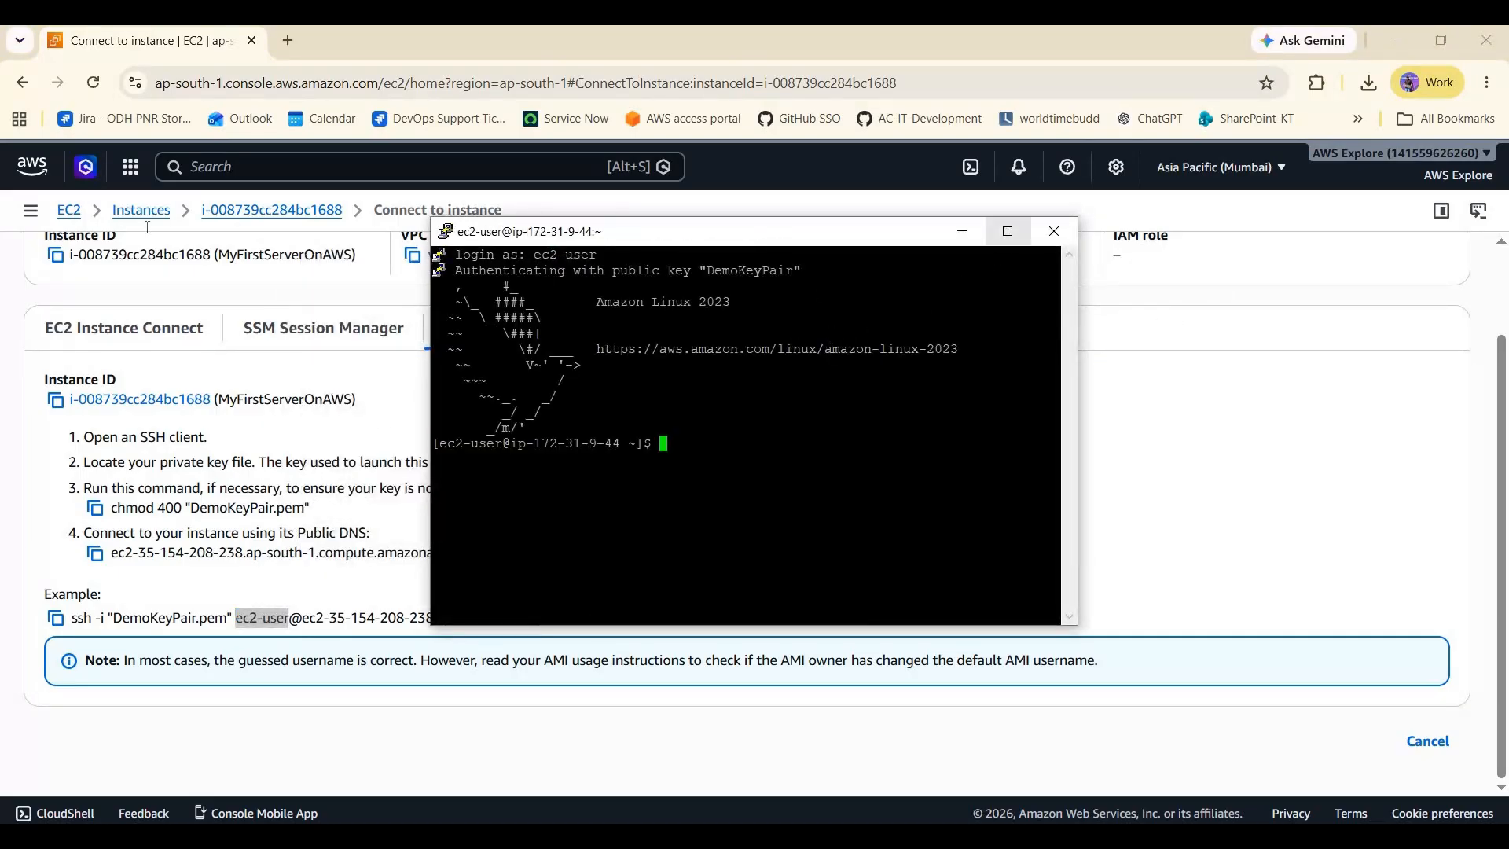
Step: Maximize the PuTTY terminal, compare it with the instance's connection page and examine the login banner
{"action": "left_click", "coordinate": [1007, 230]}
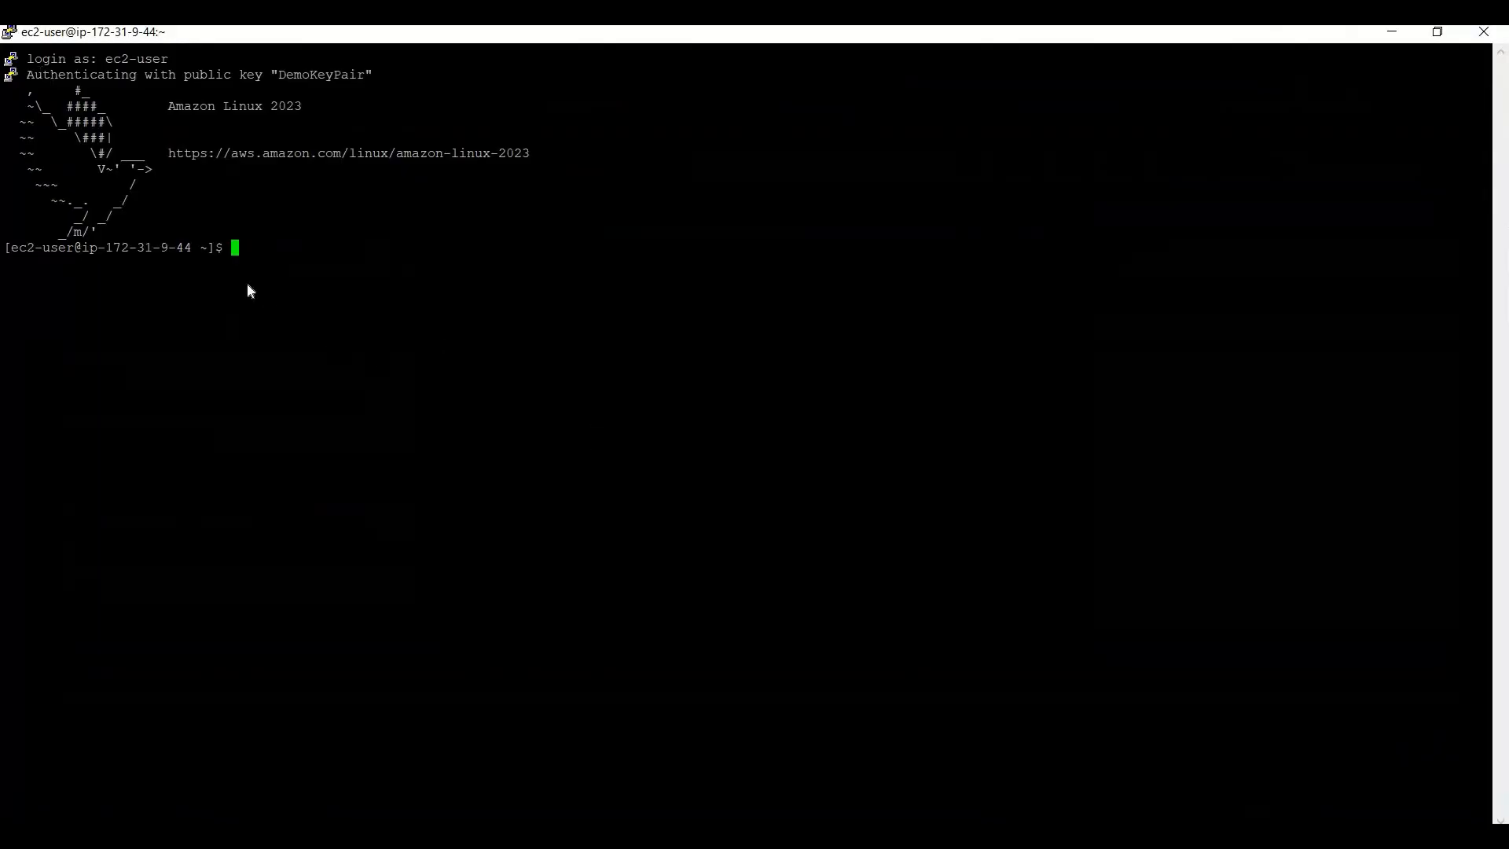
{"action": "key", "text": "alt+Tab"}
{"action": "scroll", "coordinate": [254, 241], "scroll_direction": "up", "scroll_amount": 2}
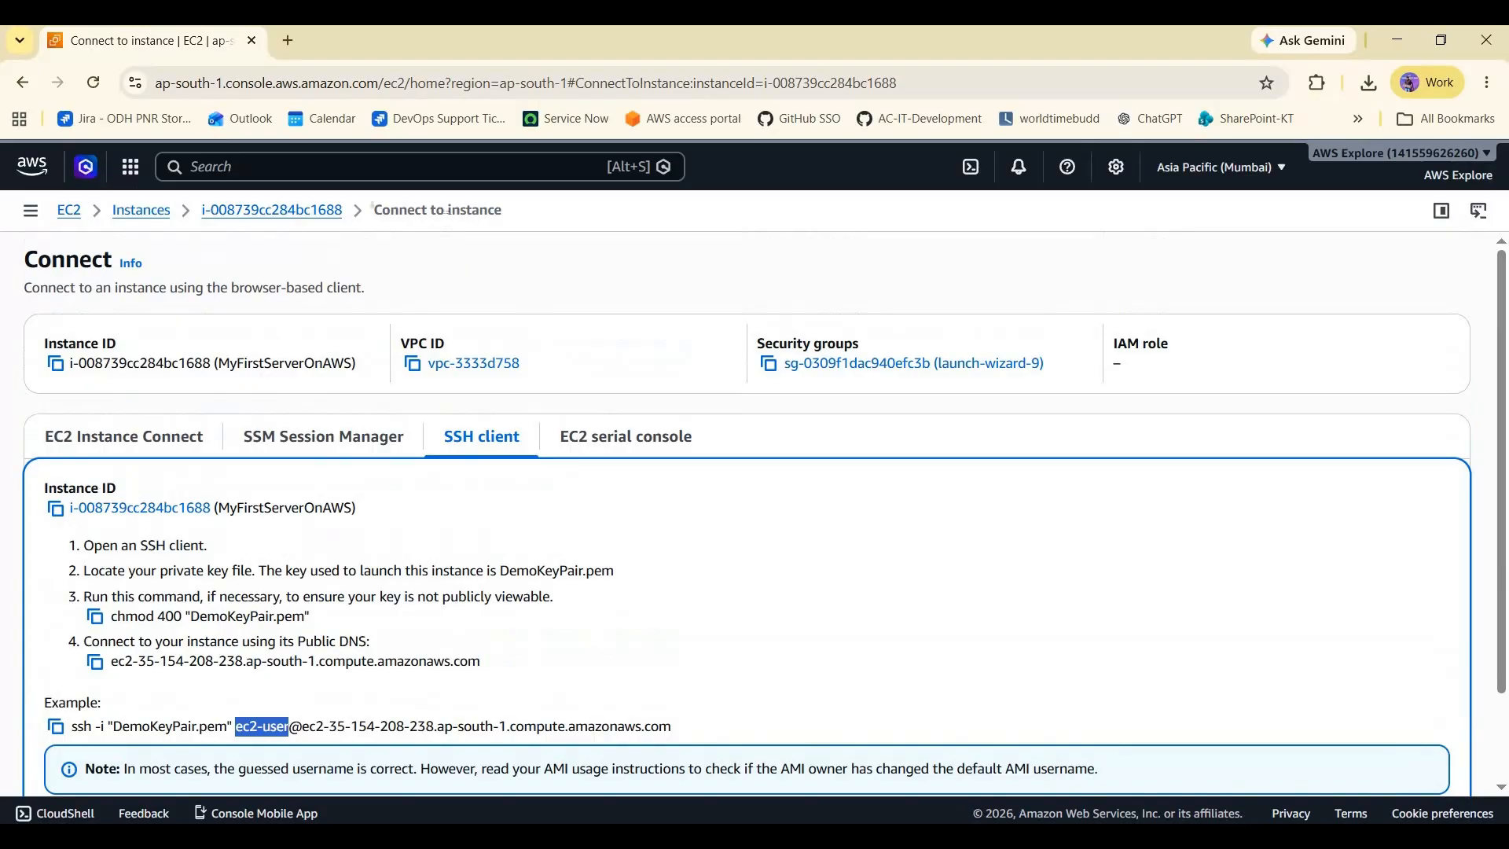
{"action": "key", "text": "alt+Tab"}
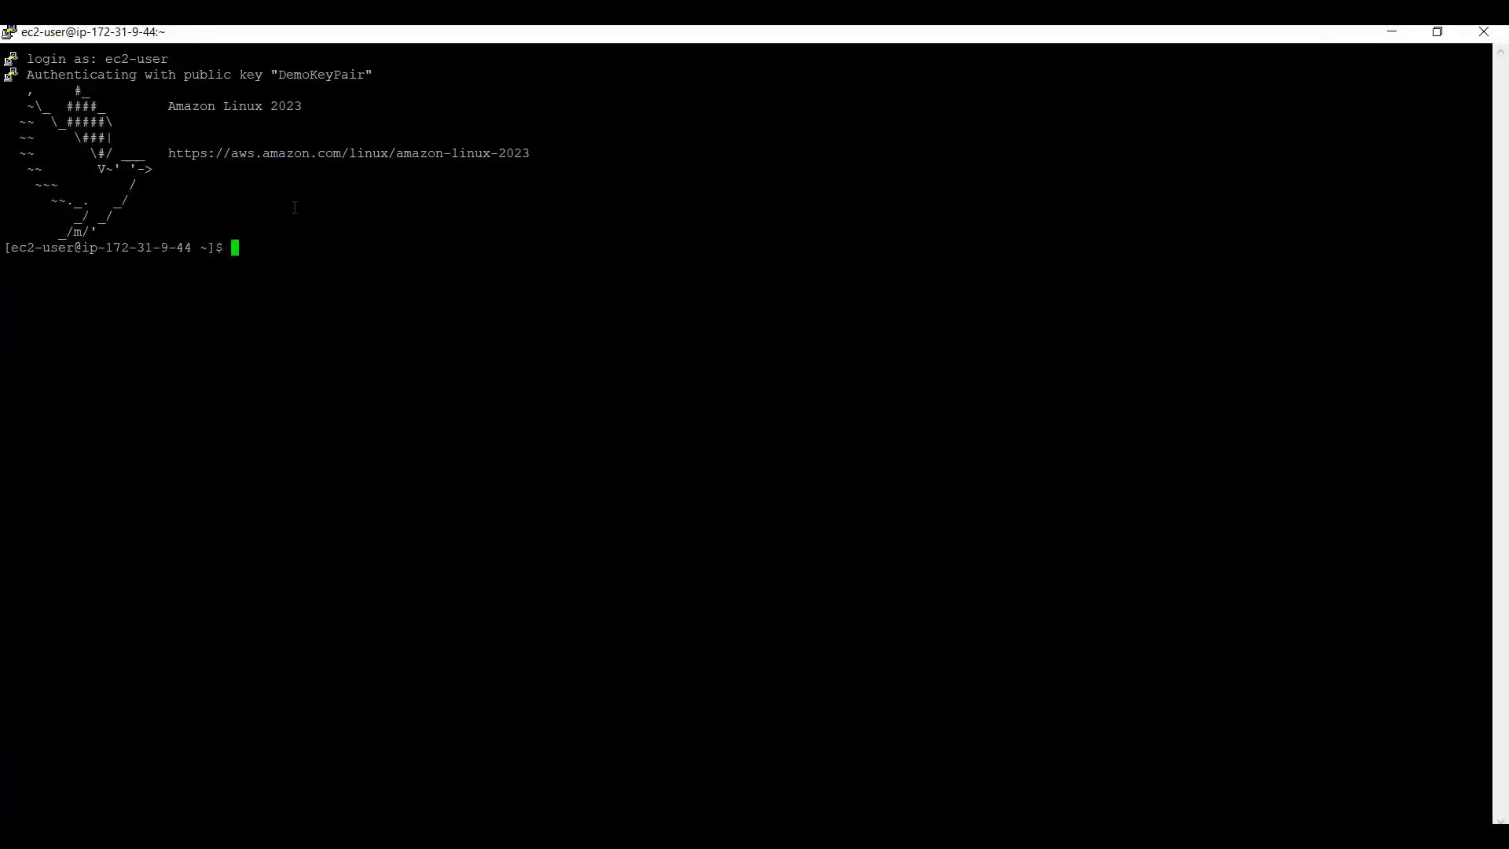
{"action": "left_click_drag", "start_coordinate": [44, 74], "coordinate": [374, 185]}
{"action": "left_click", "coordinate": [374, 166]}
{"action": "left_click_drag", "start_coordinate": [166, 106], "coordinate": [440, 169]}
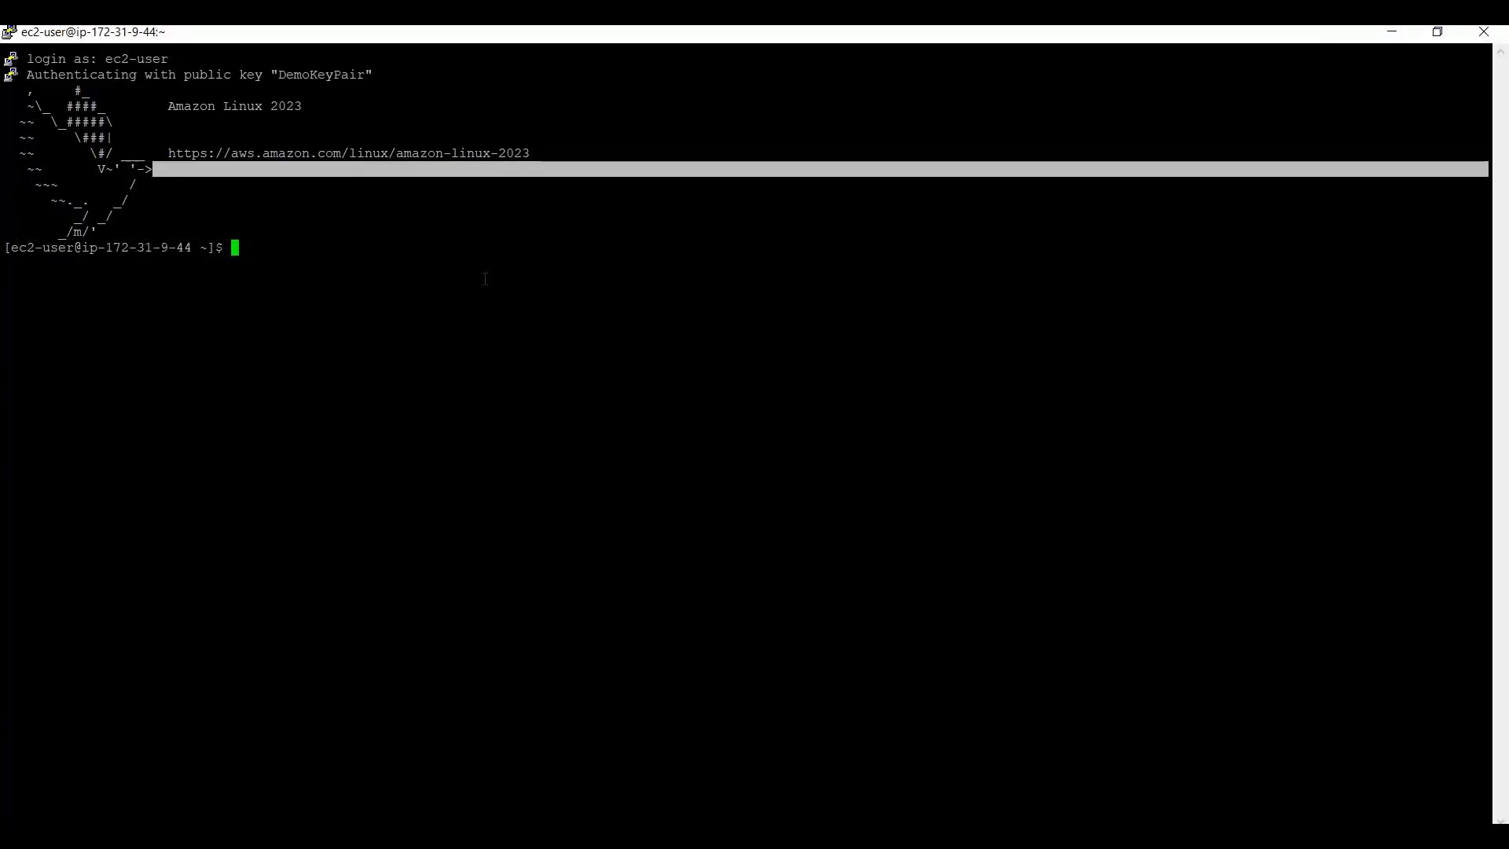
Step: List the home folder's files with ls and print the working directory with pwd
{"action": "type", "text": "ls"}
{"action": "key", "text": "Return"}
{"action": "type", "text": "pwd"}
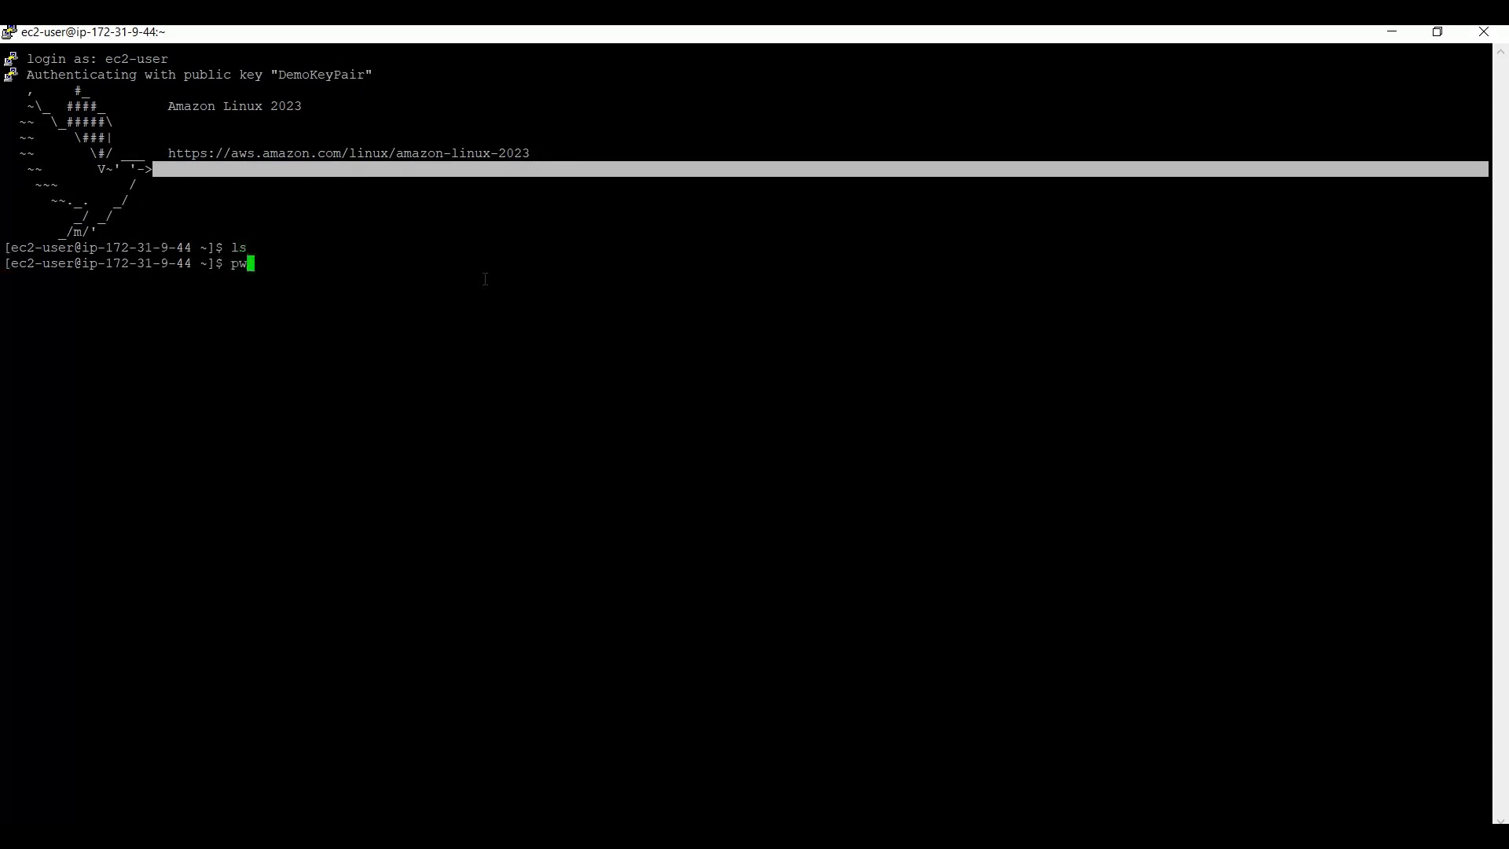
{"action": "key", "text": "Return"}
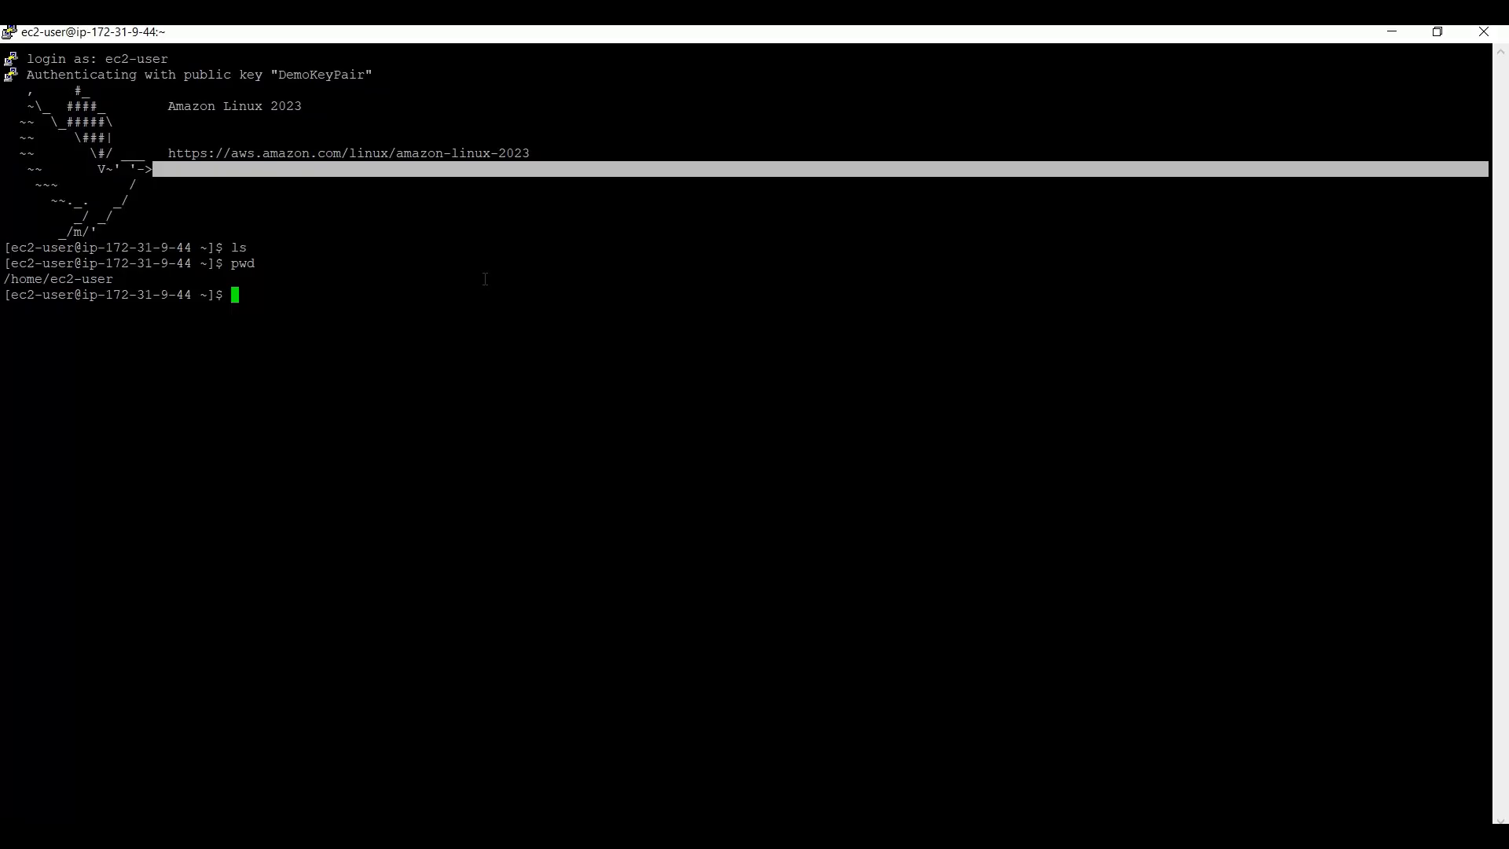
{"action": "type", "text": "ls"}
{"action": "key", "text": "Return"}
Step: Move up to the parent directory with cd .. and list its contents with ls
{"action": "type", "text": "cd .."}
{"action": "key", "text": "Return"}
{"action": "type", "text": "ls"}
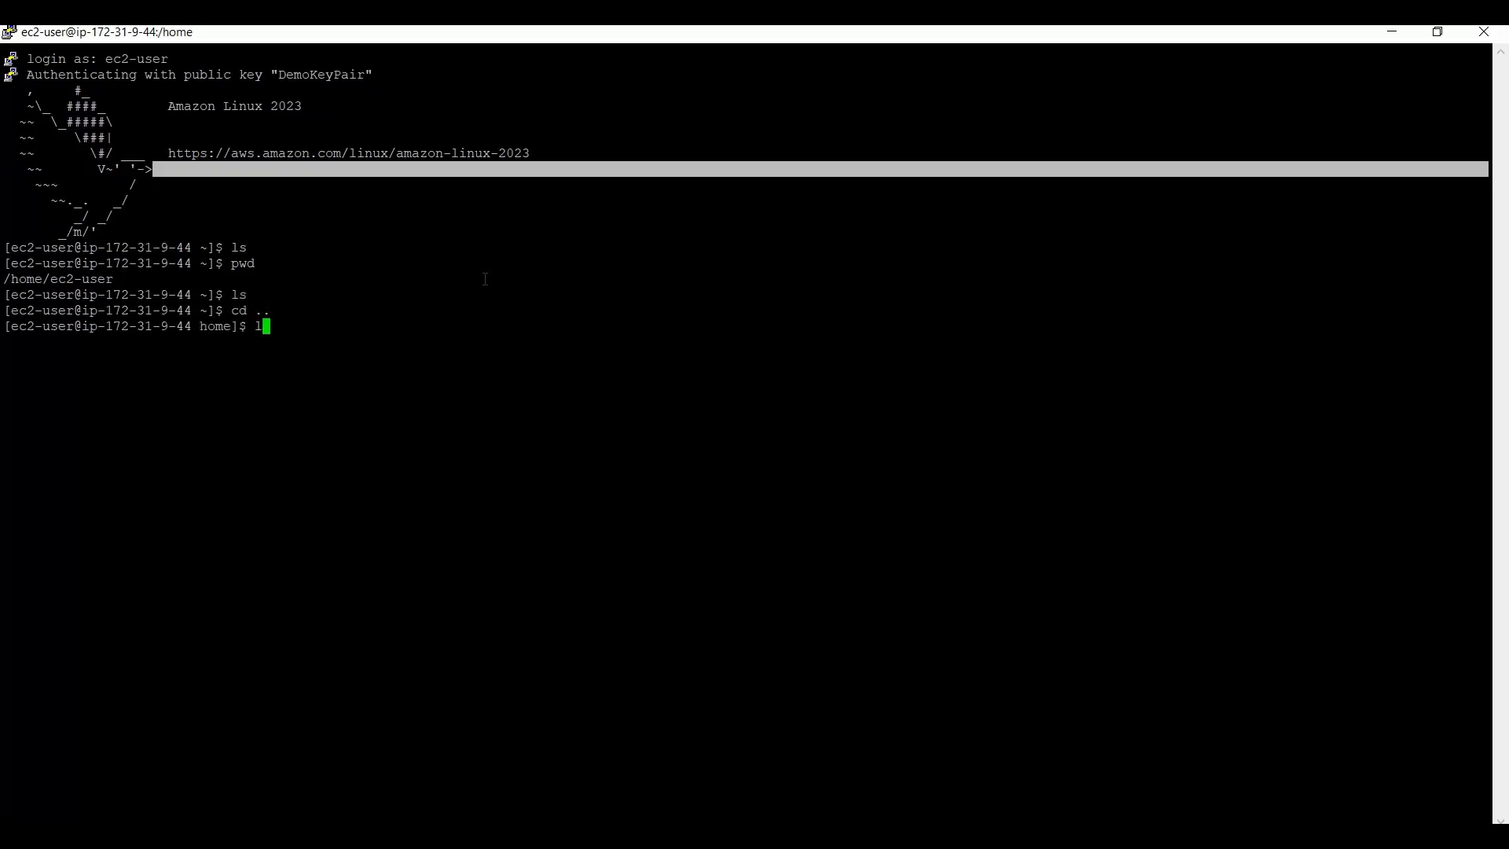
{"action": "key", "text": "Return"}
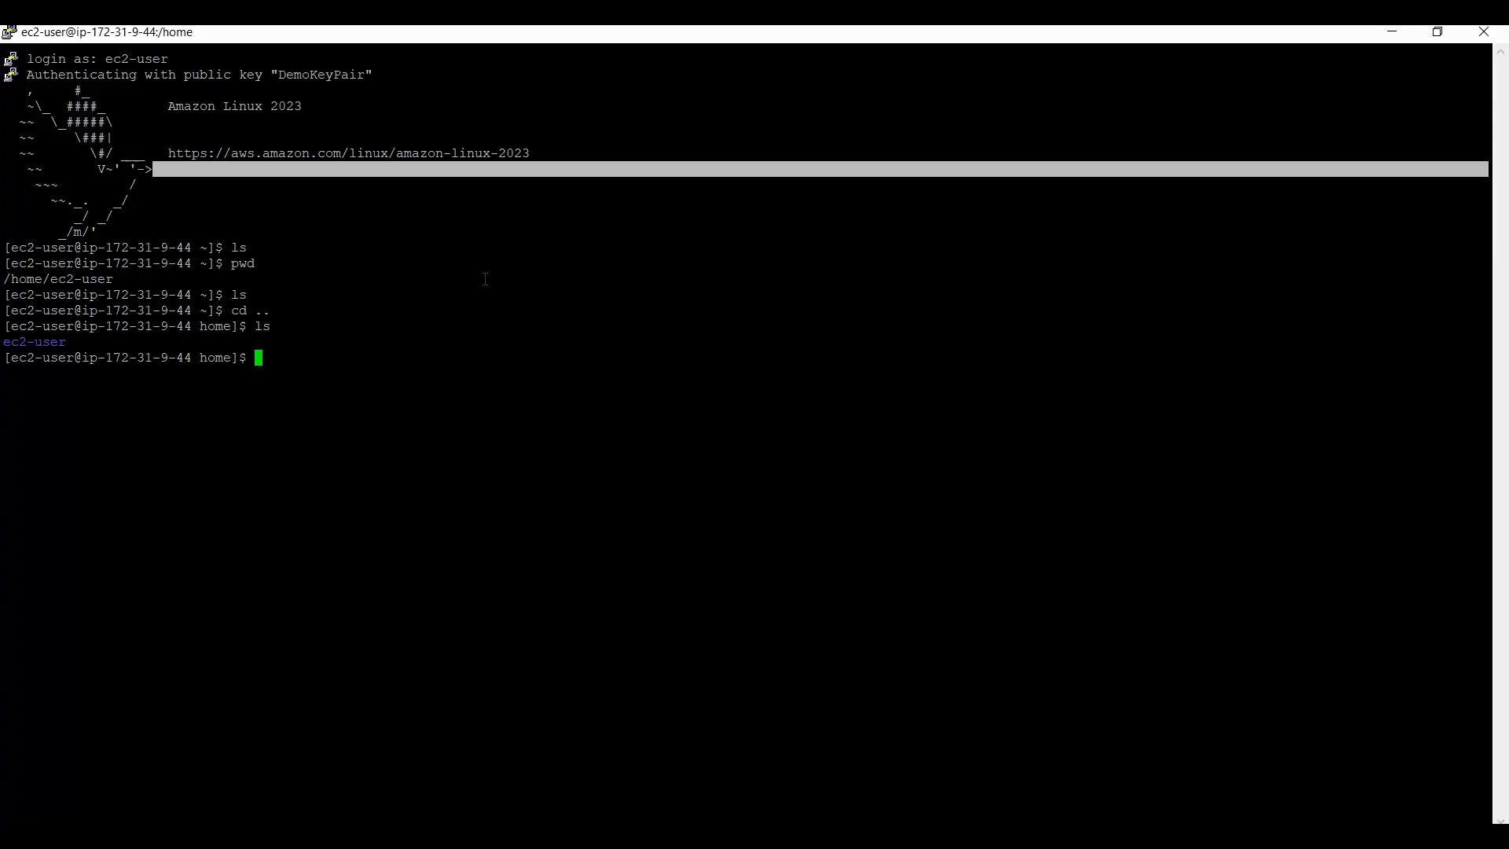
{"action": "type", "text": "sudo"}
{"action": "key", "text": "BackSpace"}
{"action": "key", "text": "BackSpace"}
{"action": "key", "text": "BackSpace"}
{"action": "key", "text": "BackSpace"}
{"action": "key", "text": "BackSpace"}
Step: List the contents of the current home directory once more with ls
{"action": "type", "text": "ls"}
{"action": "key", "text": "Return"}
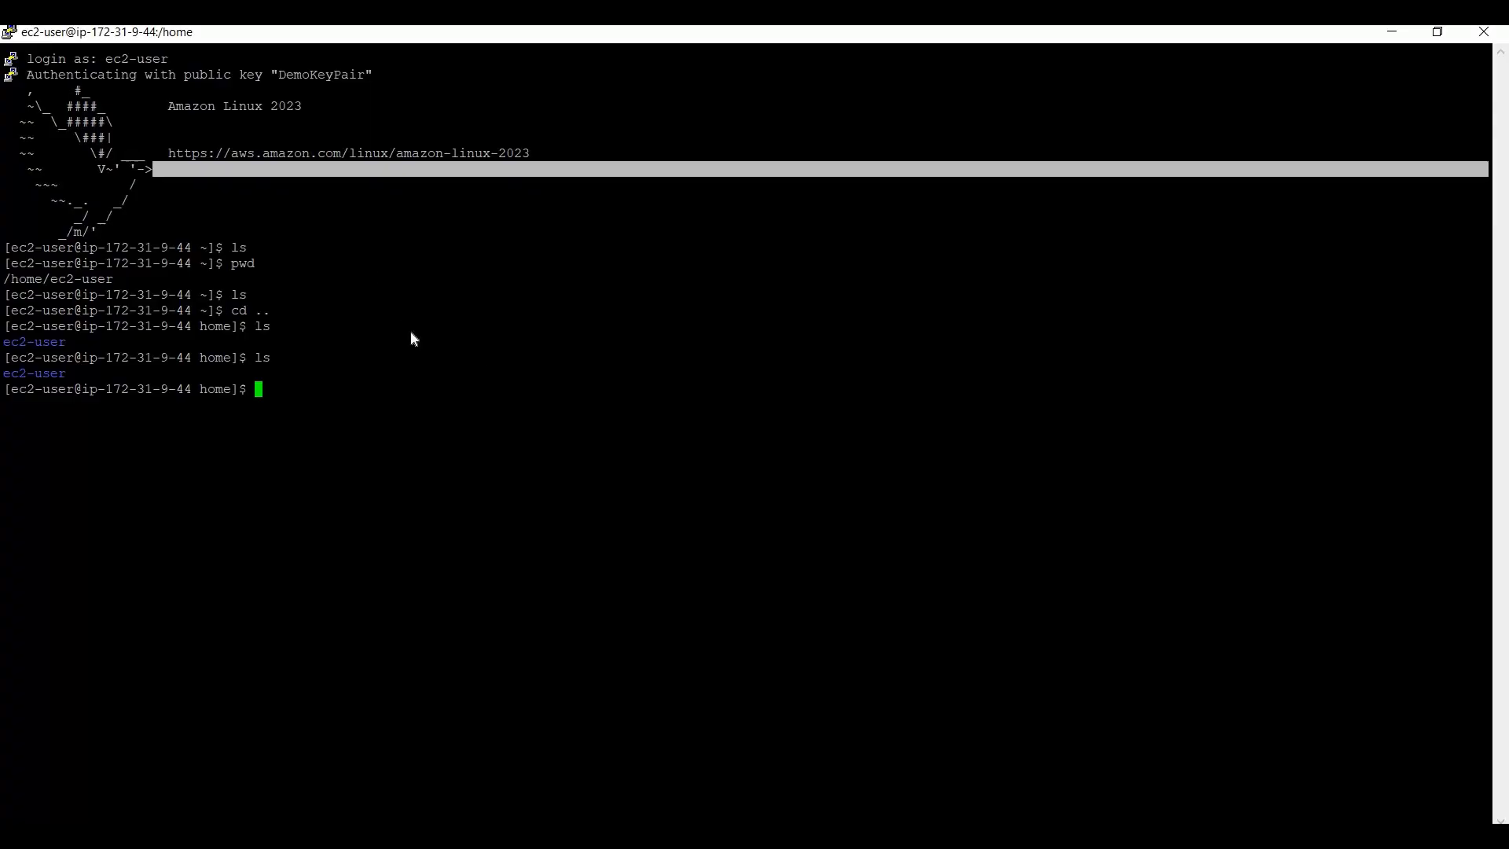
Step: Switch back to the AWS console and open the details page of the instance MyFirstServerOnAWS
{"action": "key", "text": "alt+Tab"}
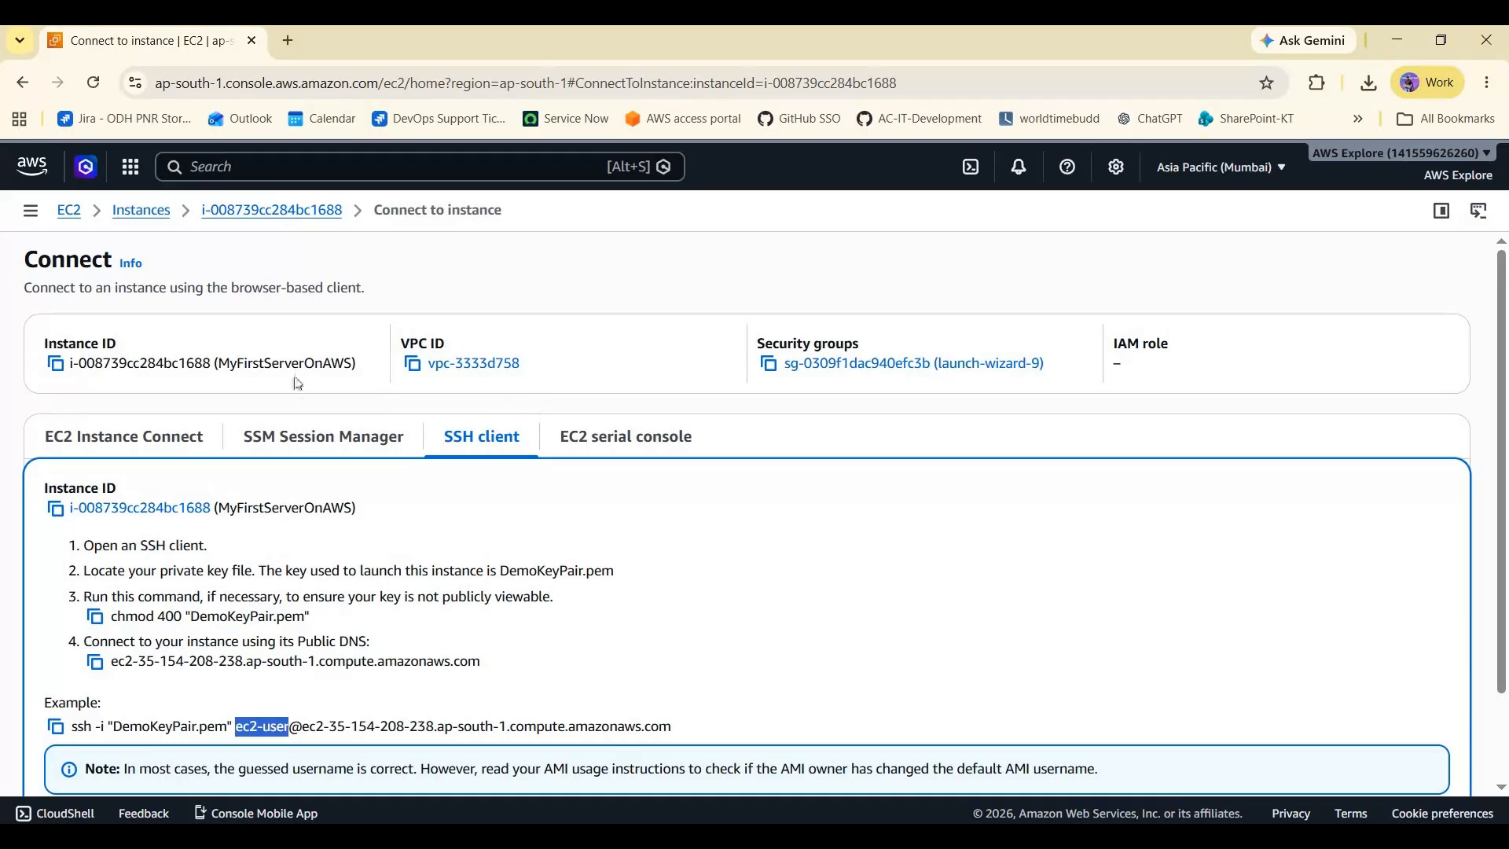
{"action": "scroll", "coordinate": [334, 503], "scroll_direction": "down", "scroll_amount": 2}
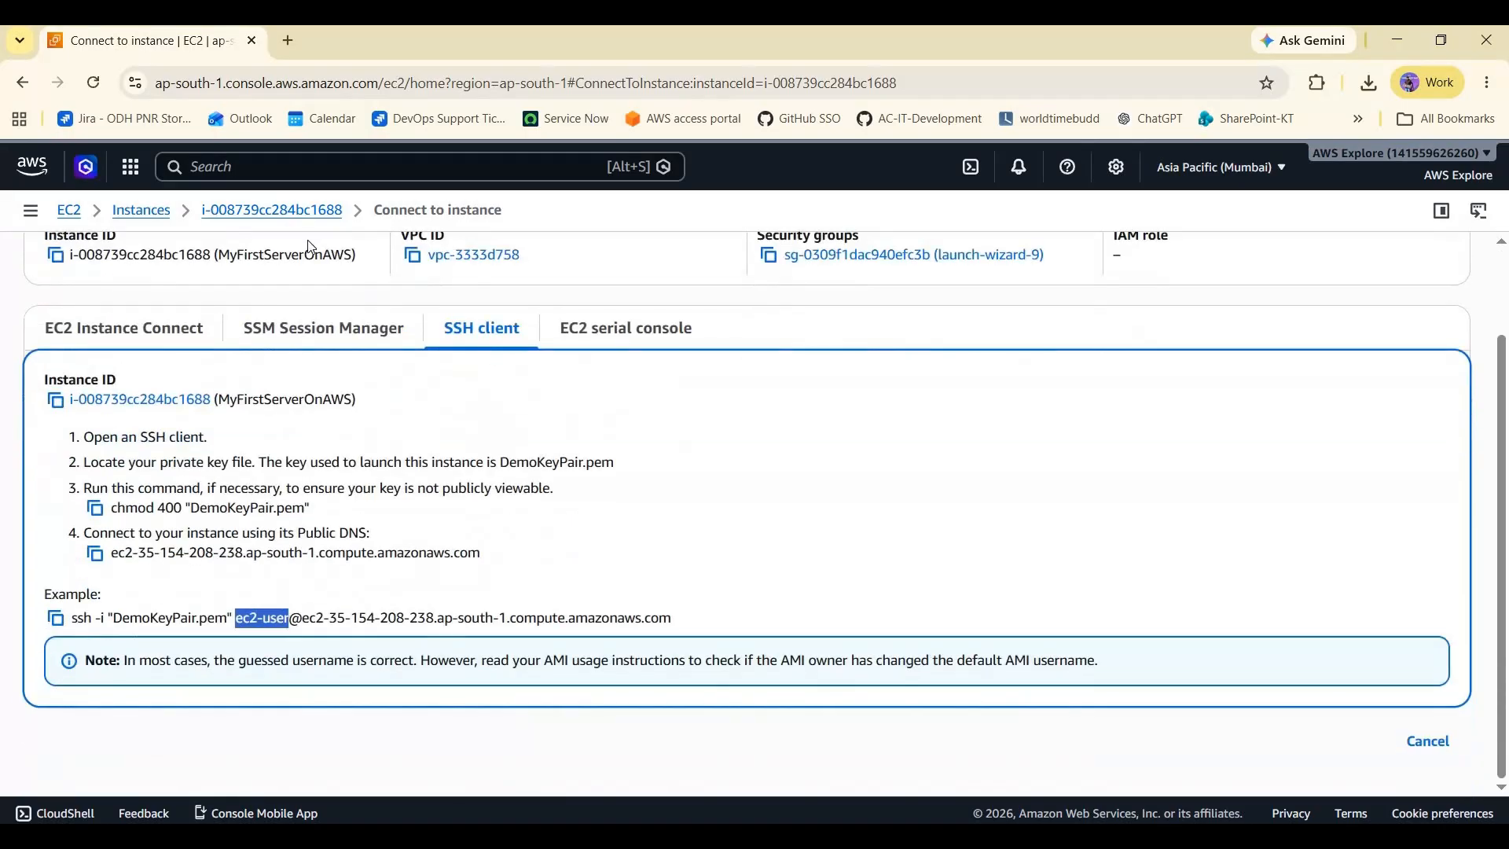
{"action": "scroll", "coordinate": [314, 247], "scroll_direction": "up", "scroll_amount": 2}
{"action": "left_click", "coordinate": [270, 212]}
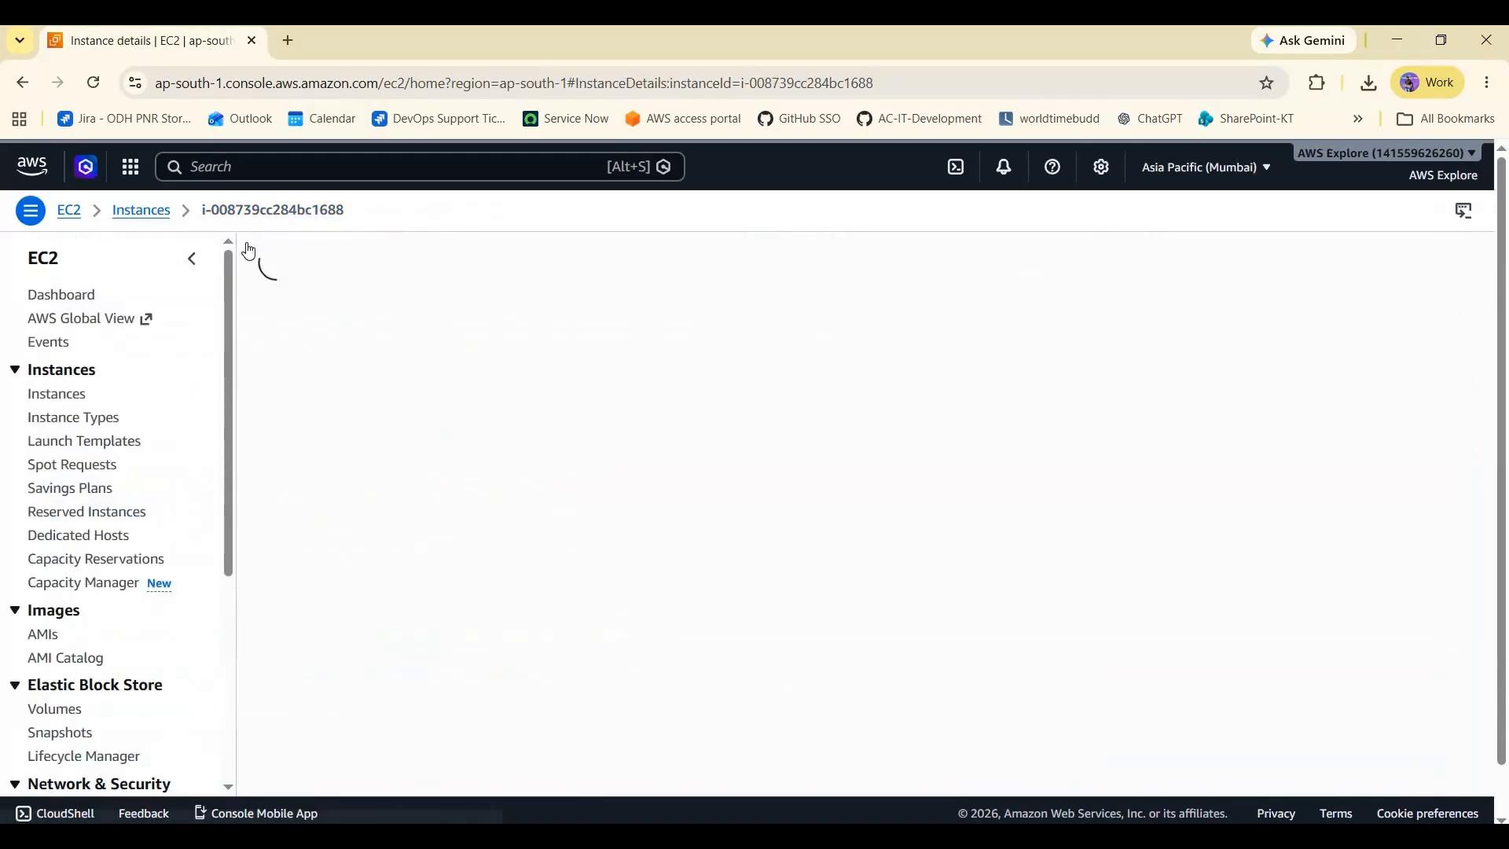